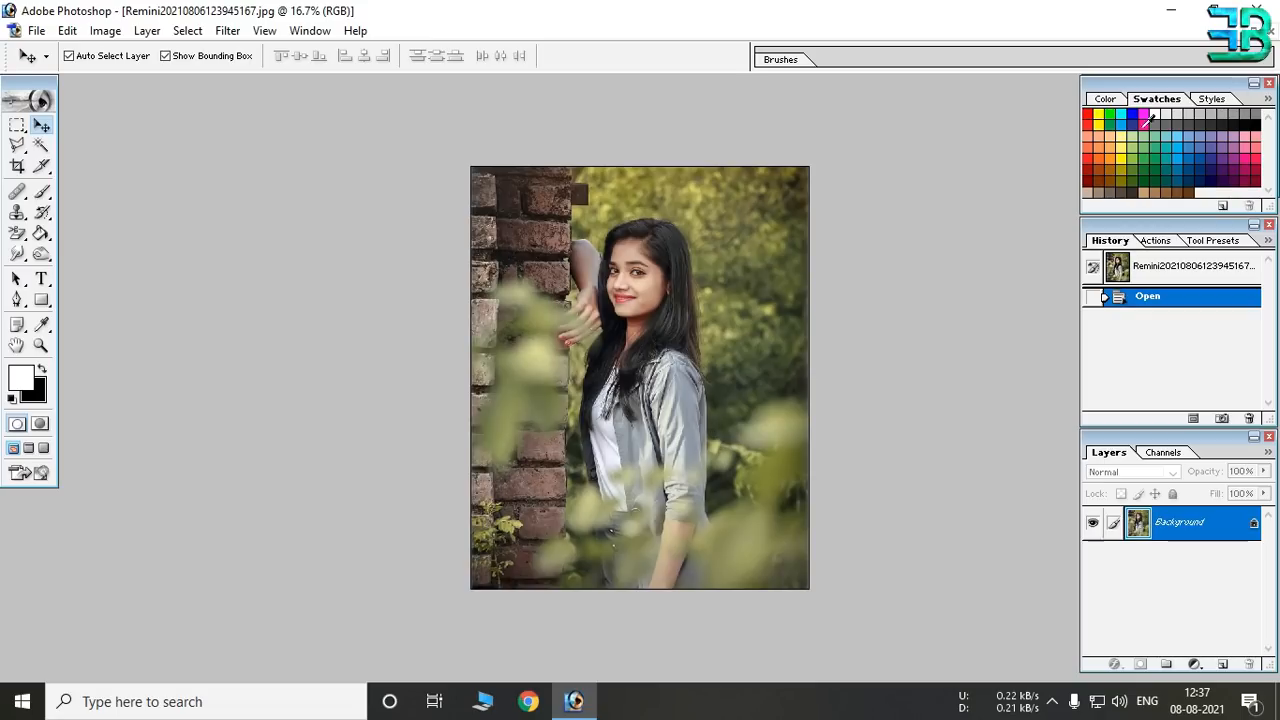
Resize the photo proportionally to 3000 pixels wide at a resolution of 300 pixels/inch.
click(1255, 42)
right_click(202, 95)
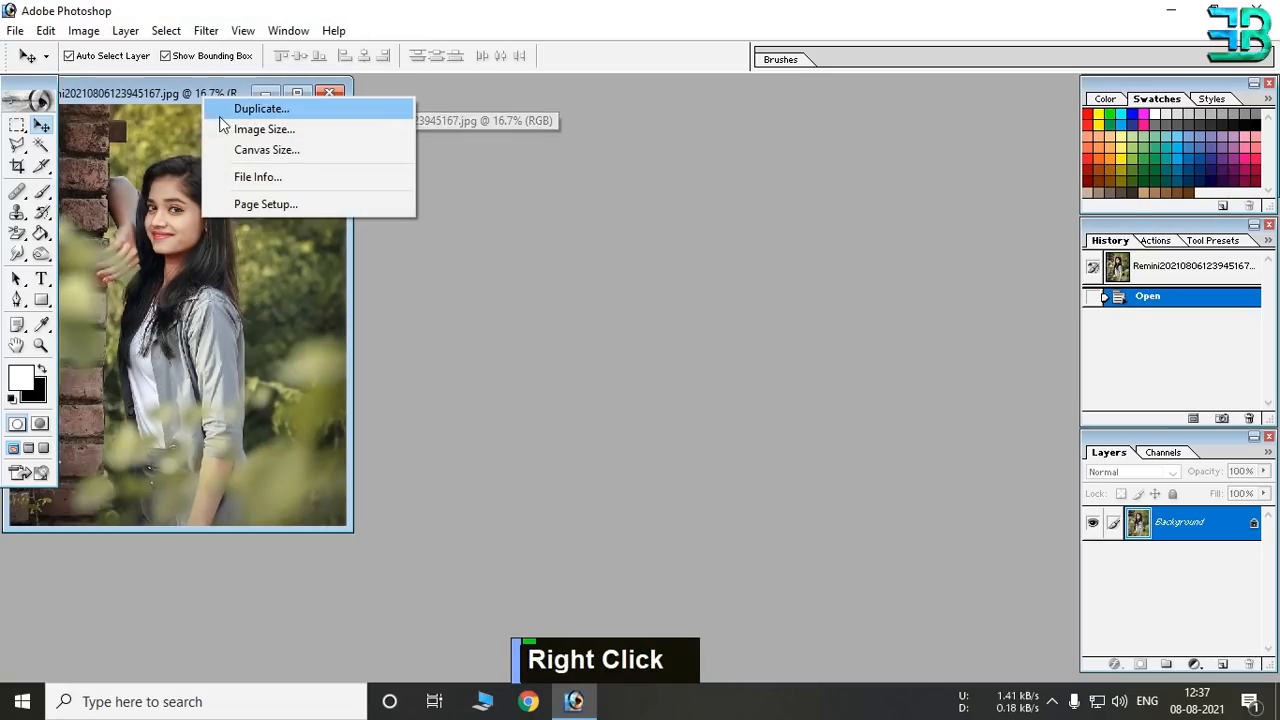
click(232, 126)
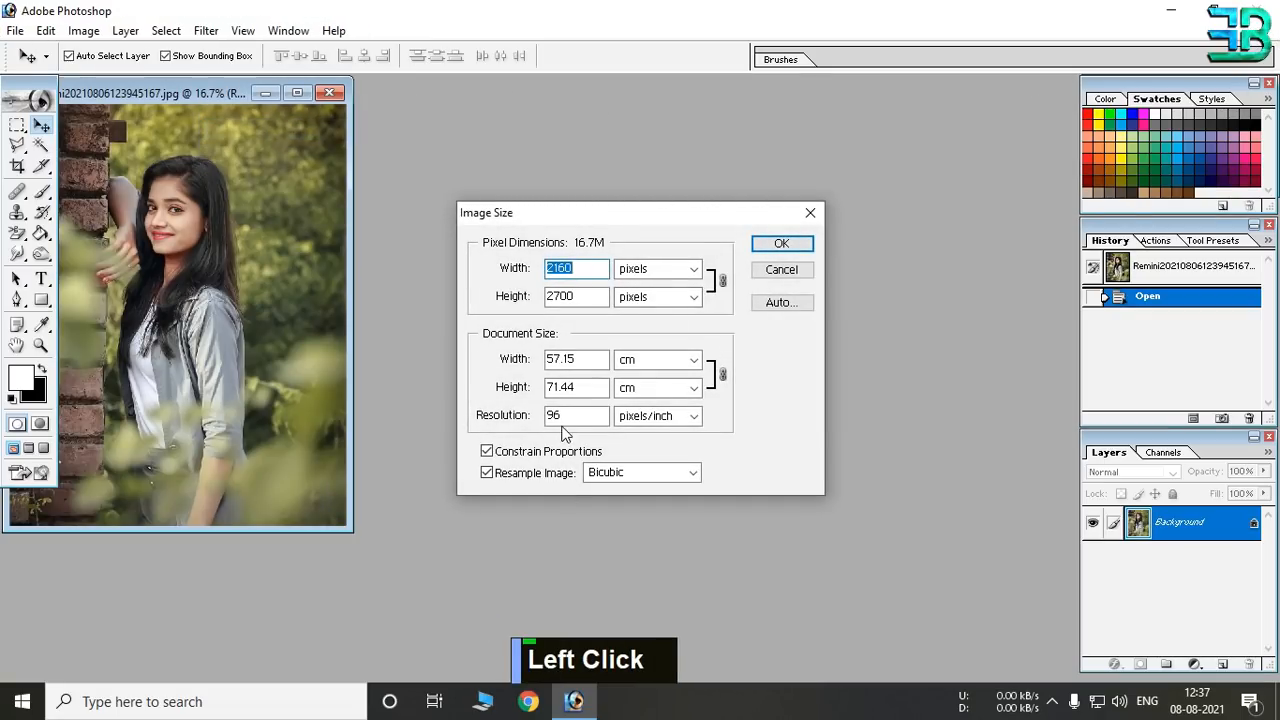
double_click(575, 415)
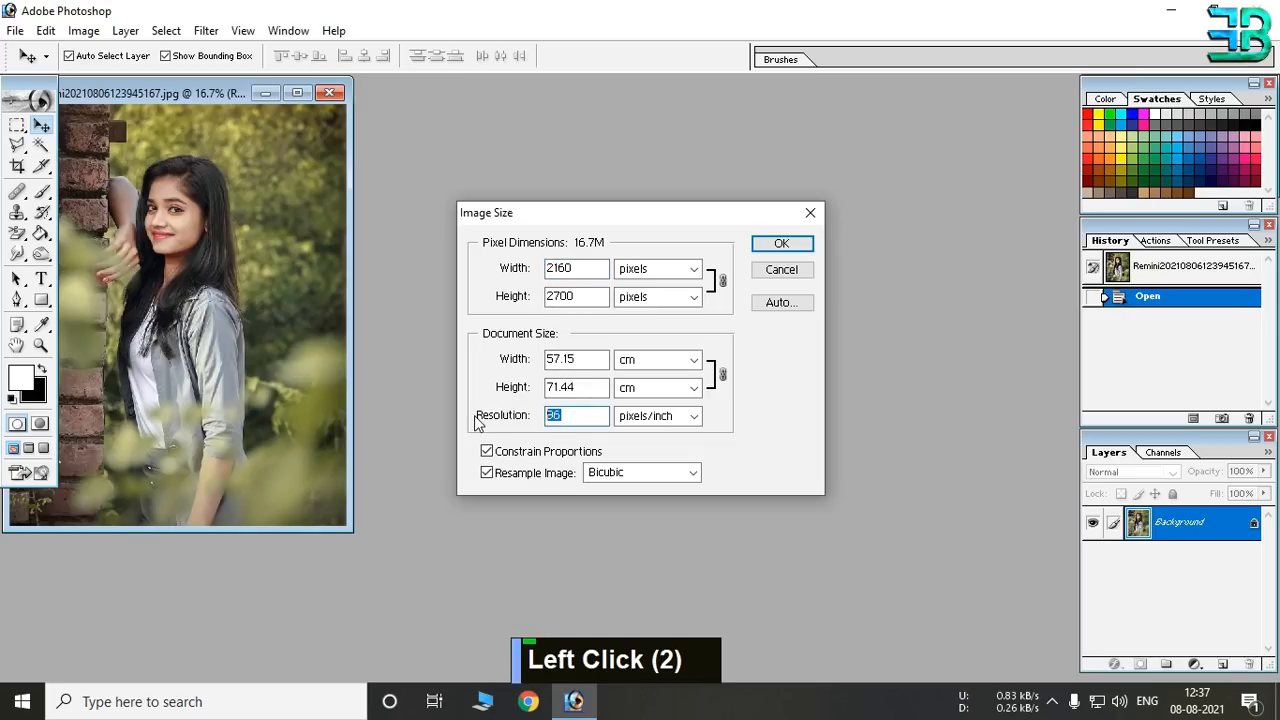
text(300)
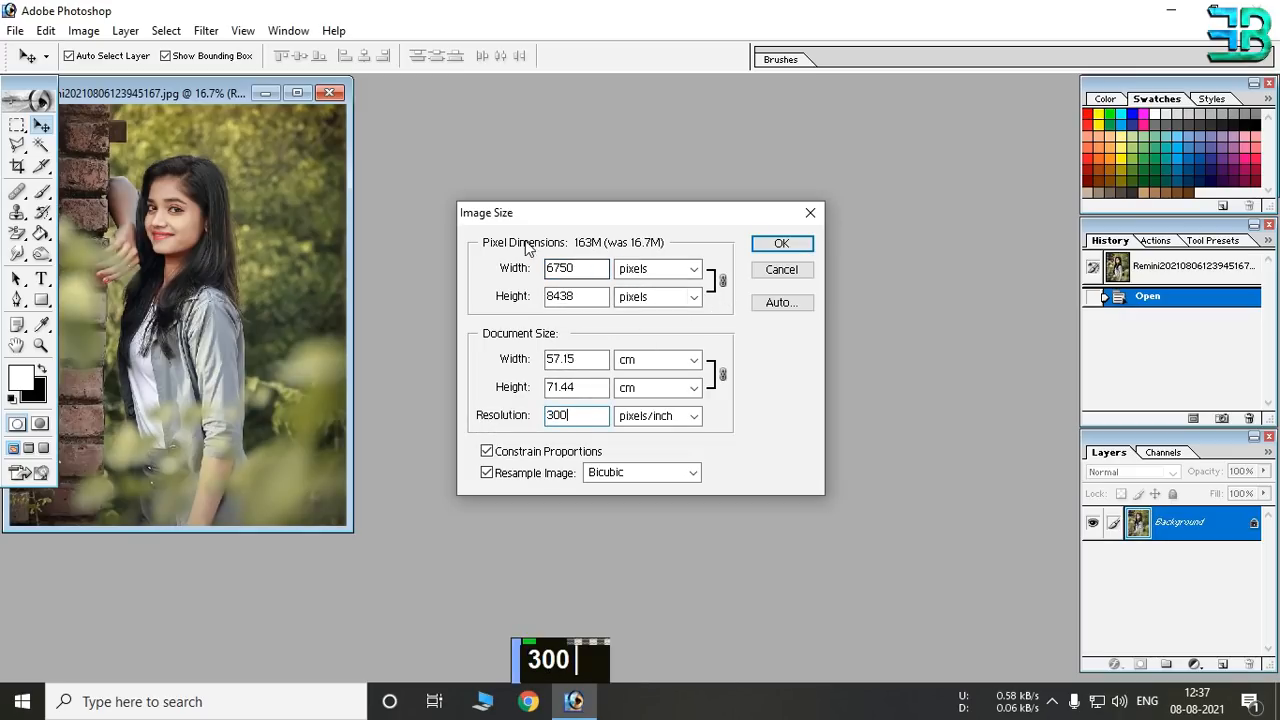
drag(592, 268, 464, 272)
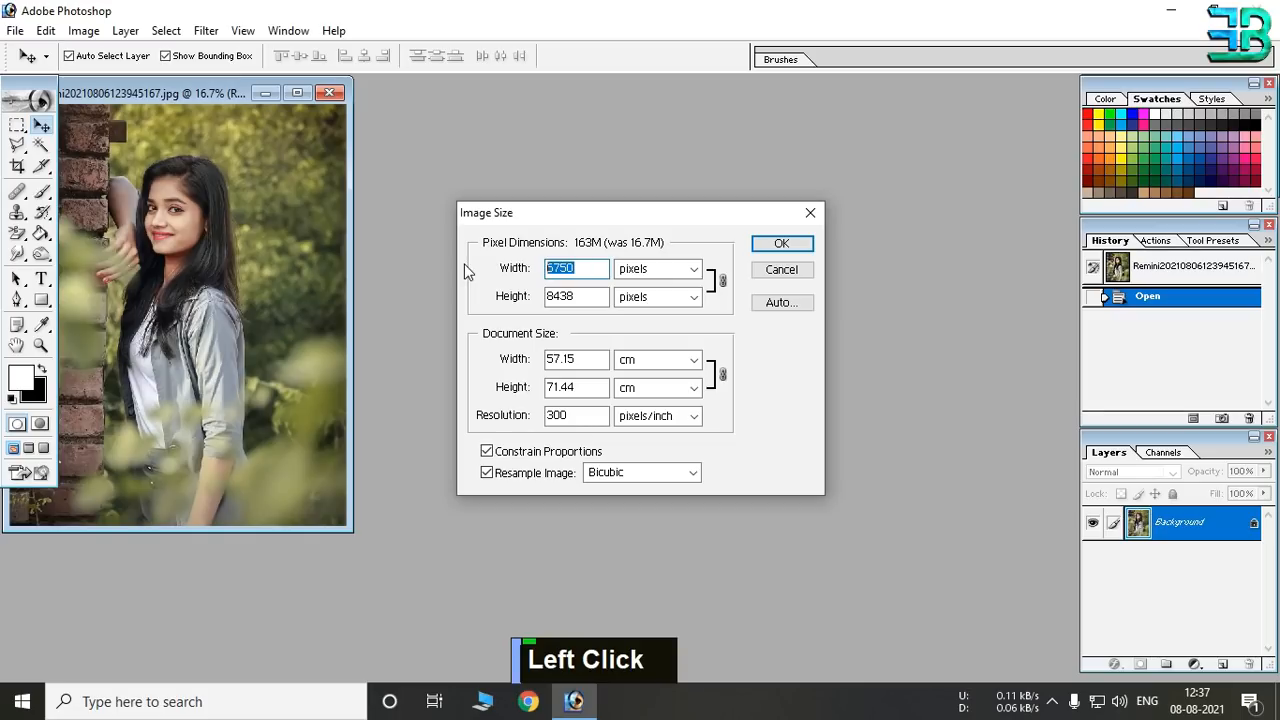
text(3000)
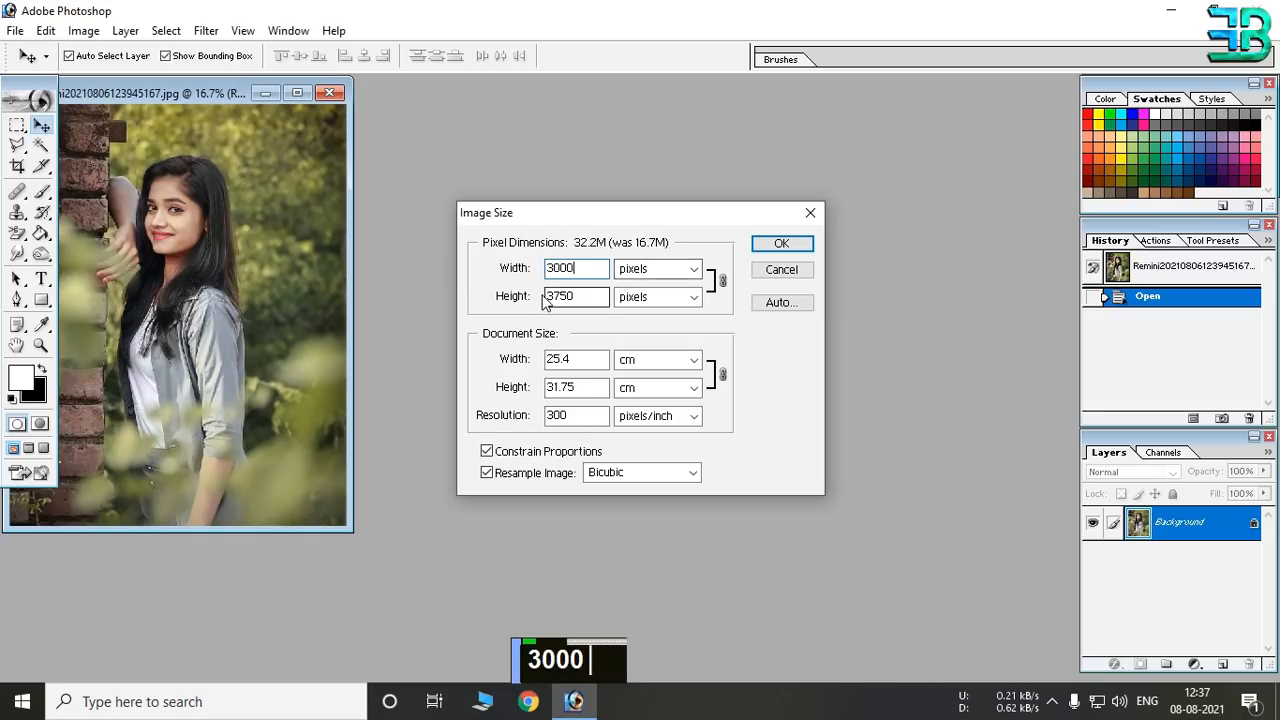
click(782, 244)
click(444, 92)
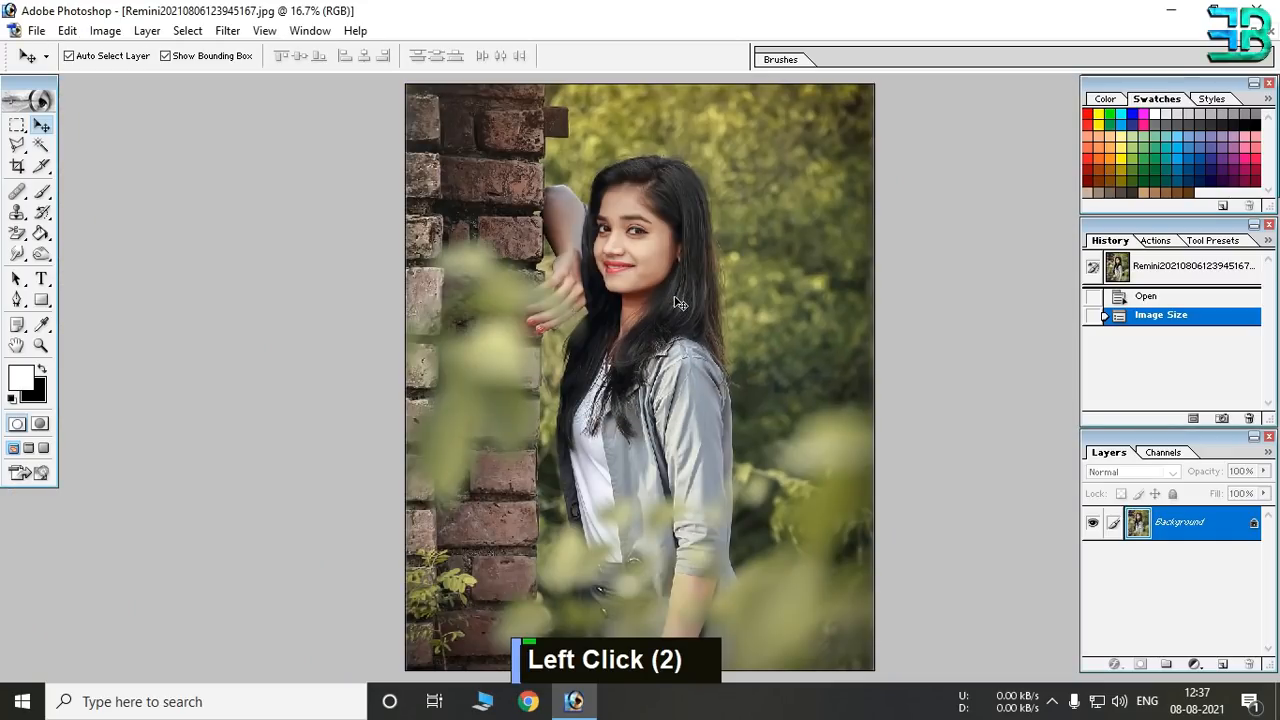
Examine the woman's face up close, then return to the view of the whole photo.
drag(635, 201, 711, 294)
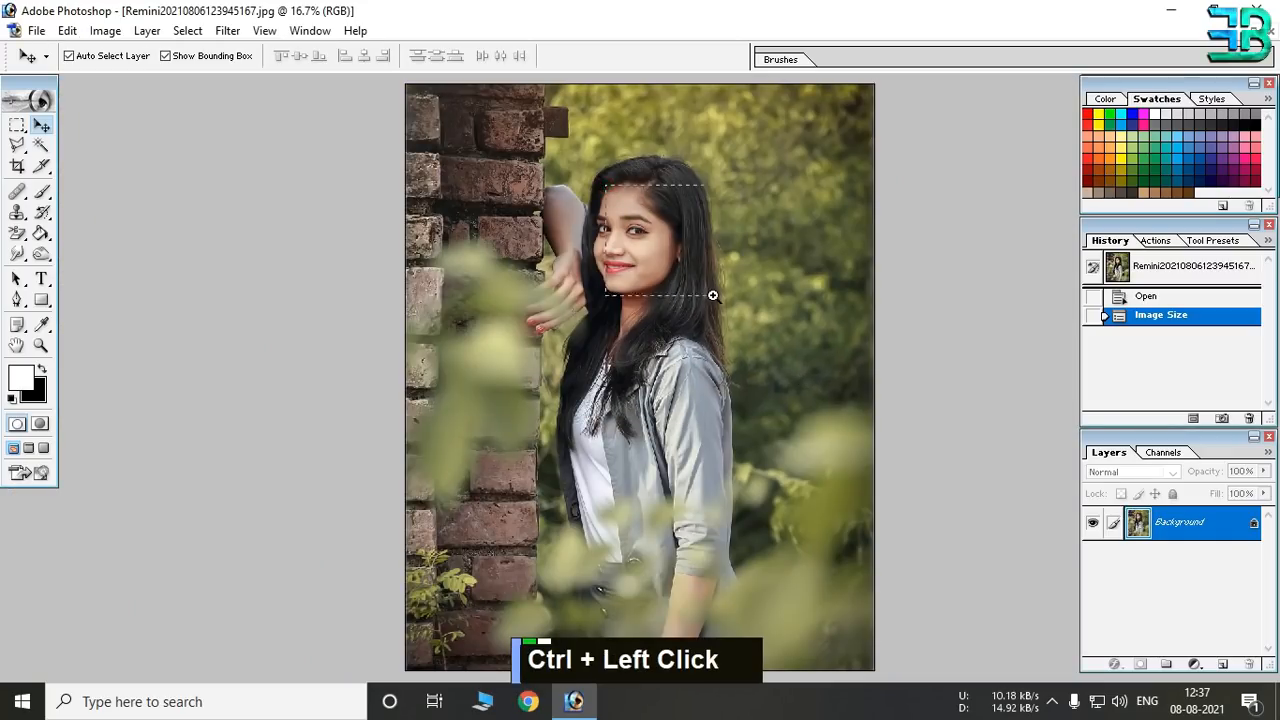
alt+click(743, 349)
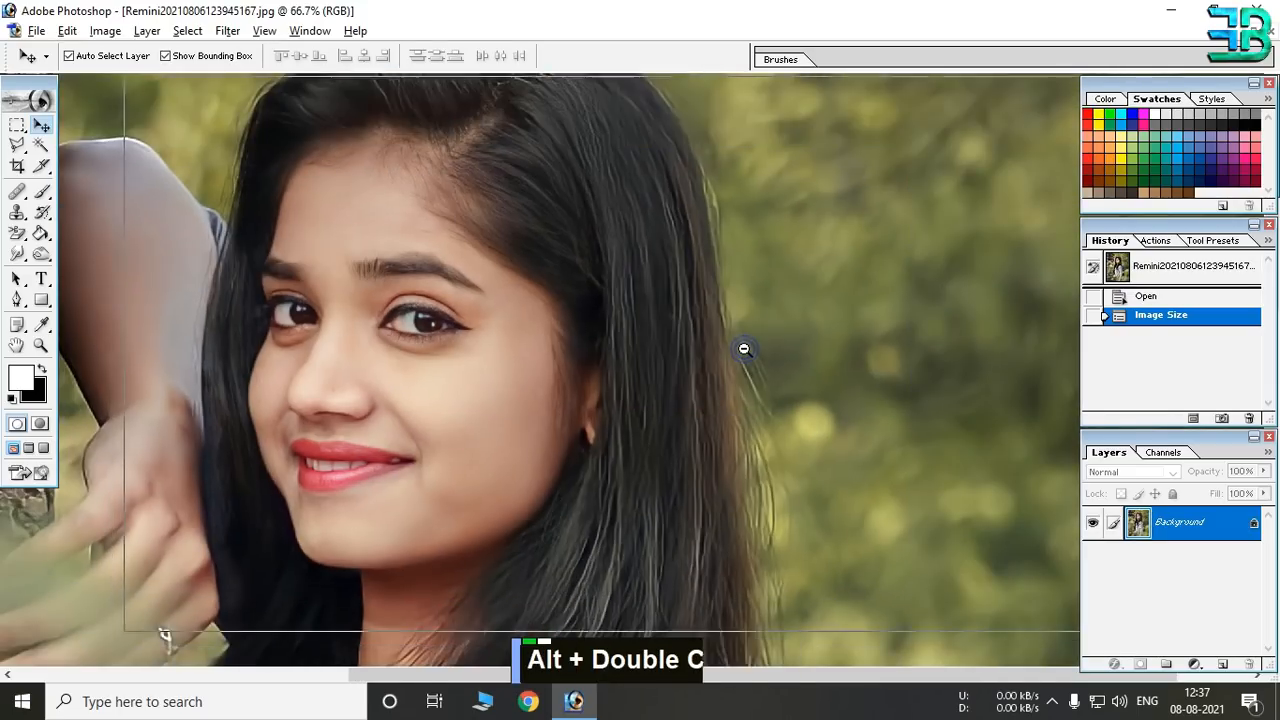
alt+click(743, 349)
alt+click(744, 349)
alt+click(744, 349)
alt+click(744, 350)
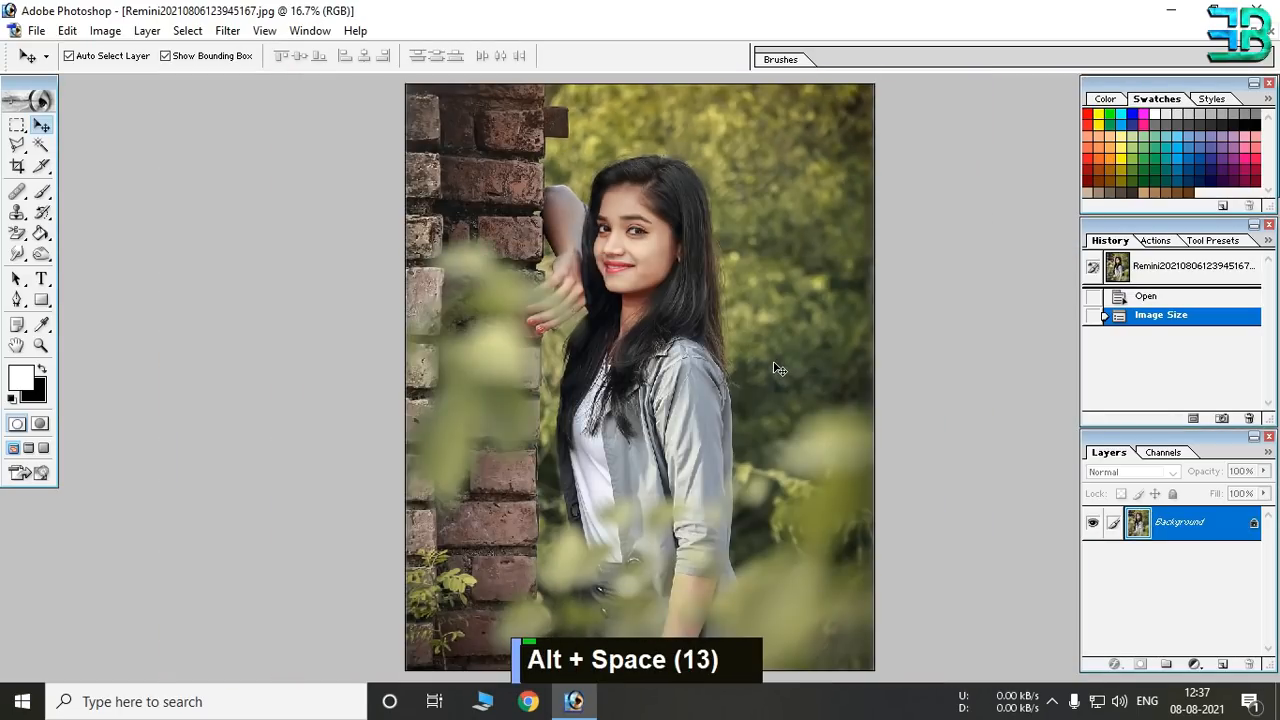
click(786, 8)
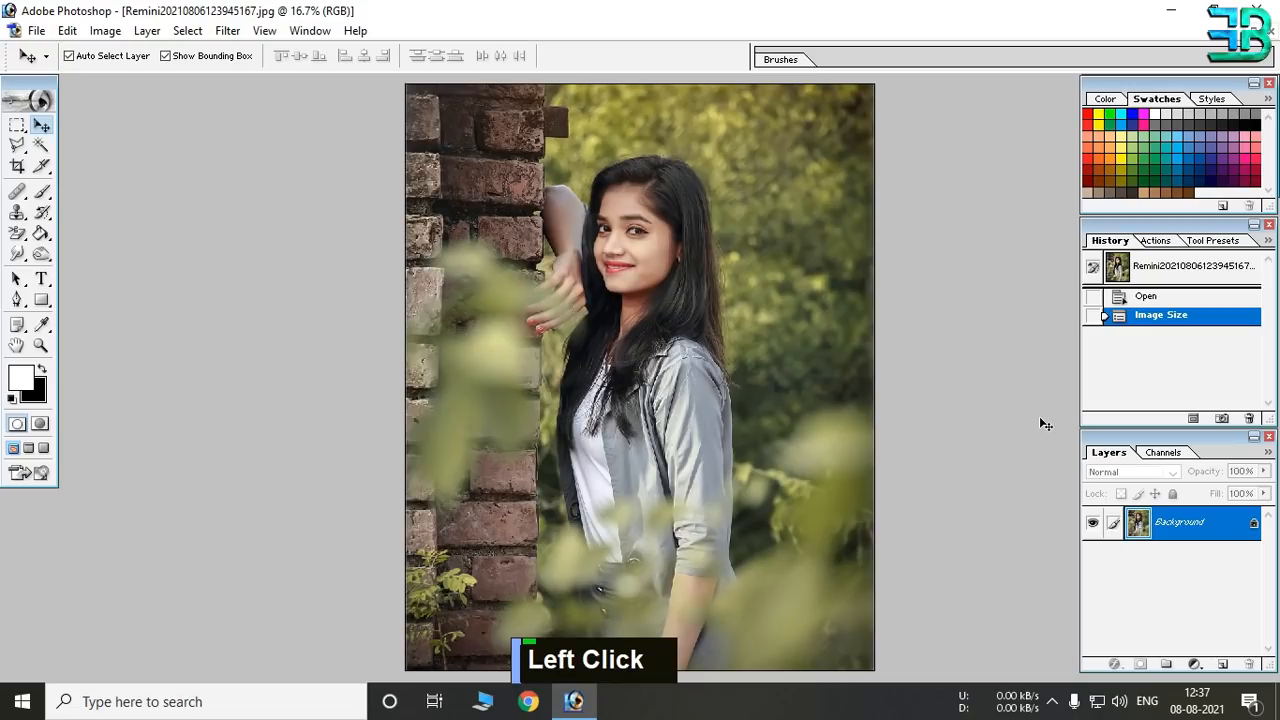
Duplicate the Background layer and add a Selective Color adjustment layer above the copy.
right_click(1180, 525)
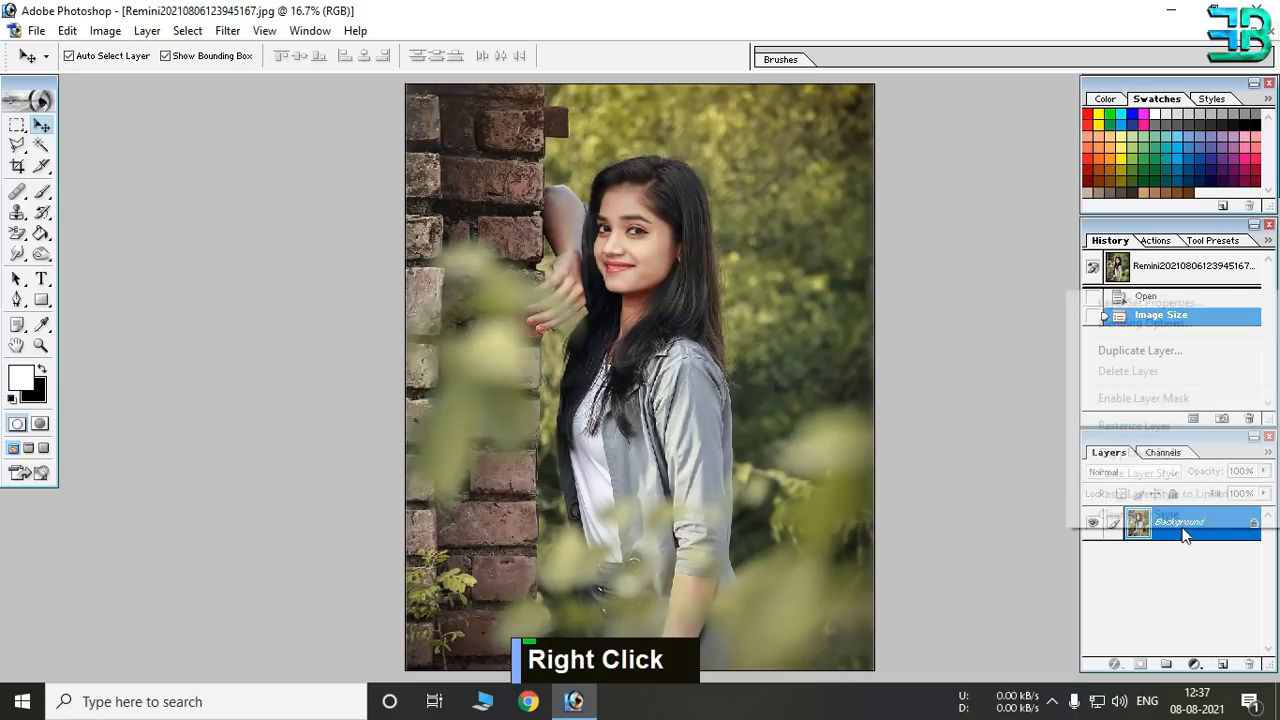
click(1135, 350)
click(810, 307)
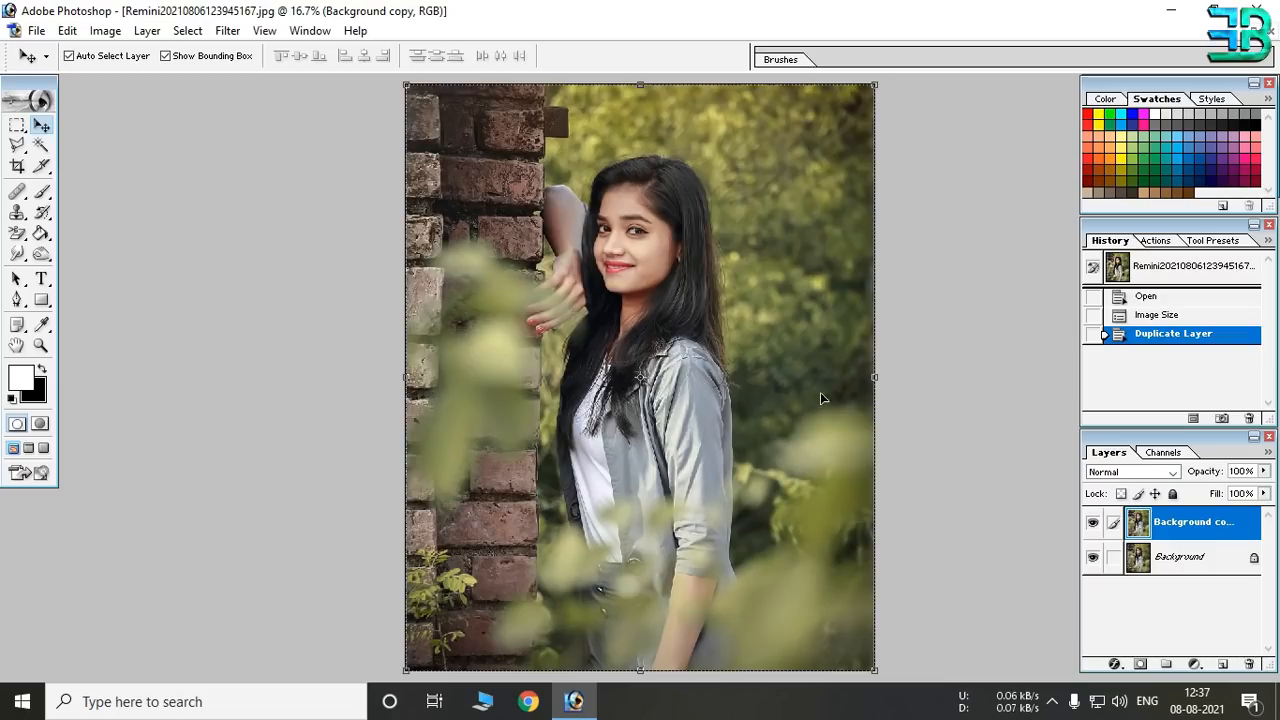
click(1194, 664)
click(1190, 539)
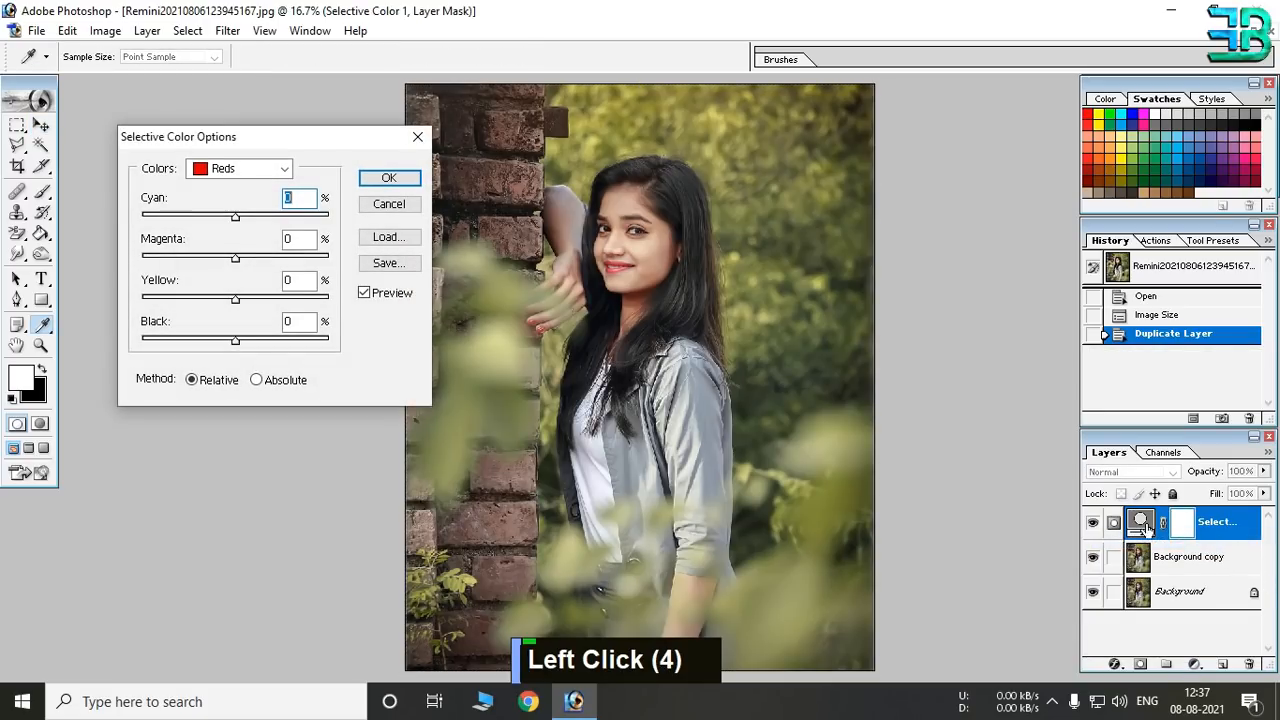
right_click(233, 221)
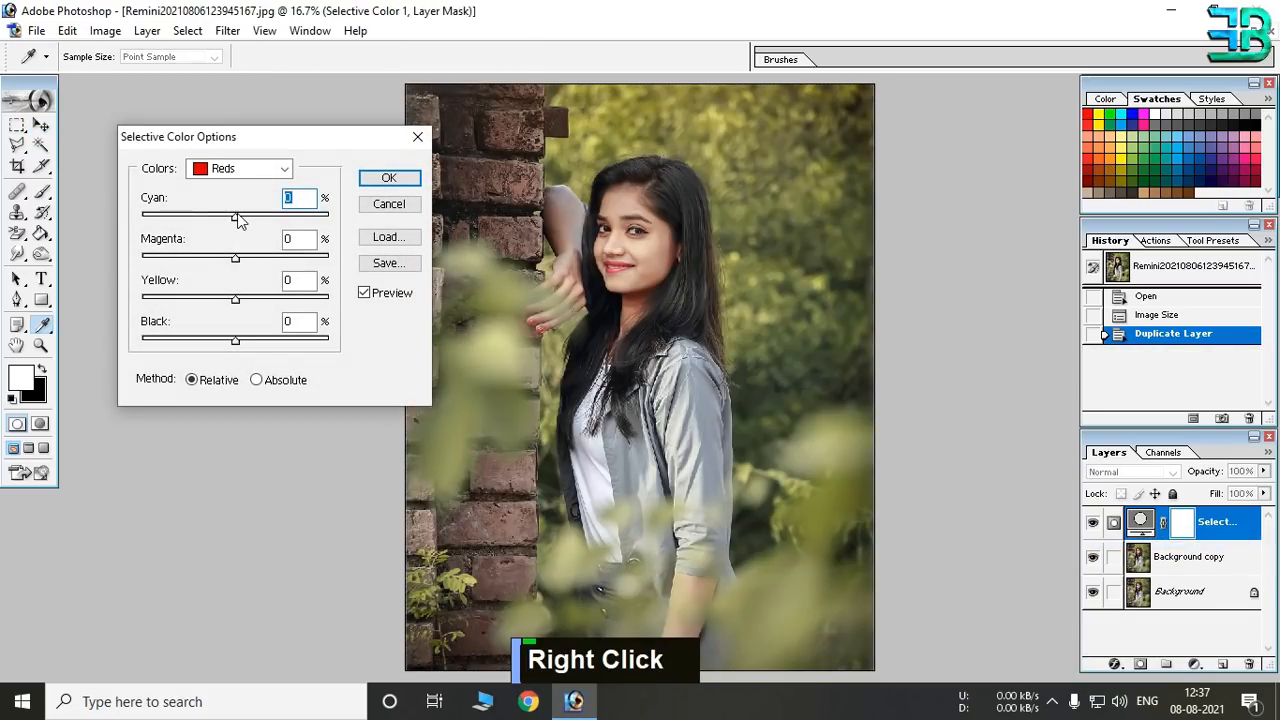
drag(238, 221, 250, 225)
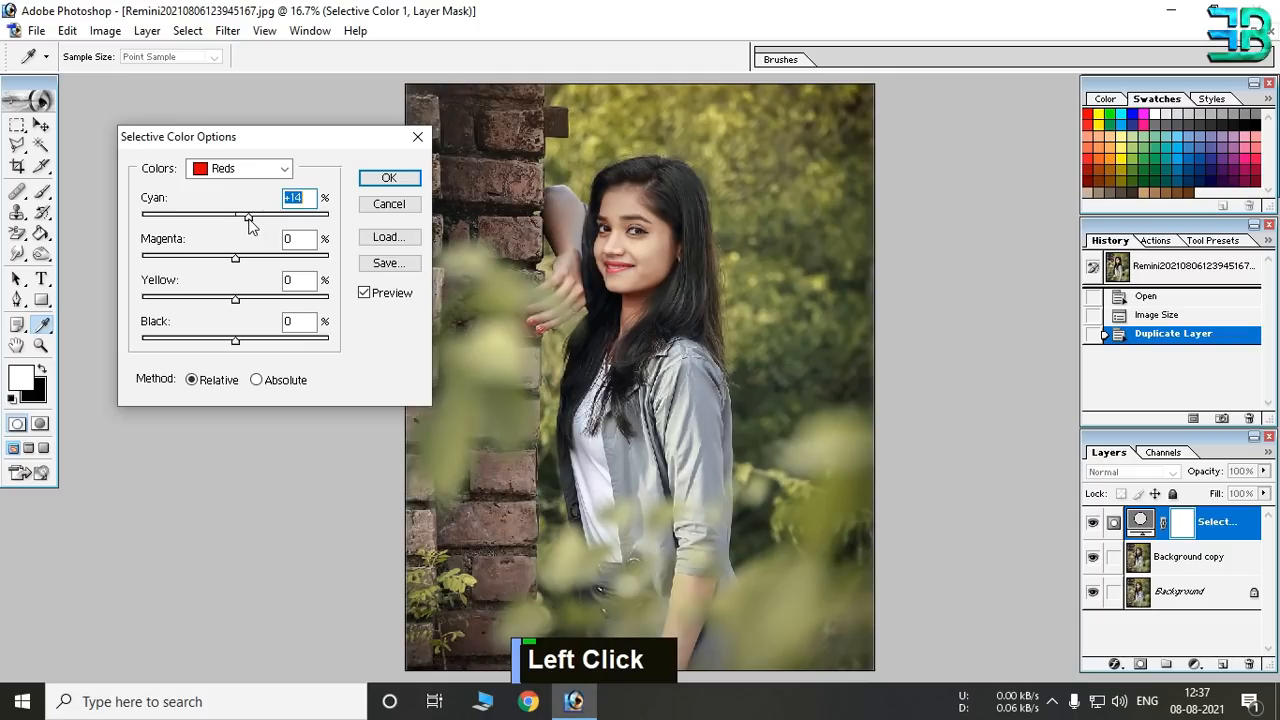
text(0)
In the Selective Color options, set Greens to Cyan +100, Magenta -100, Yellow +100 and Black +61.
click(240, 168)
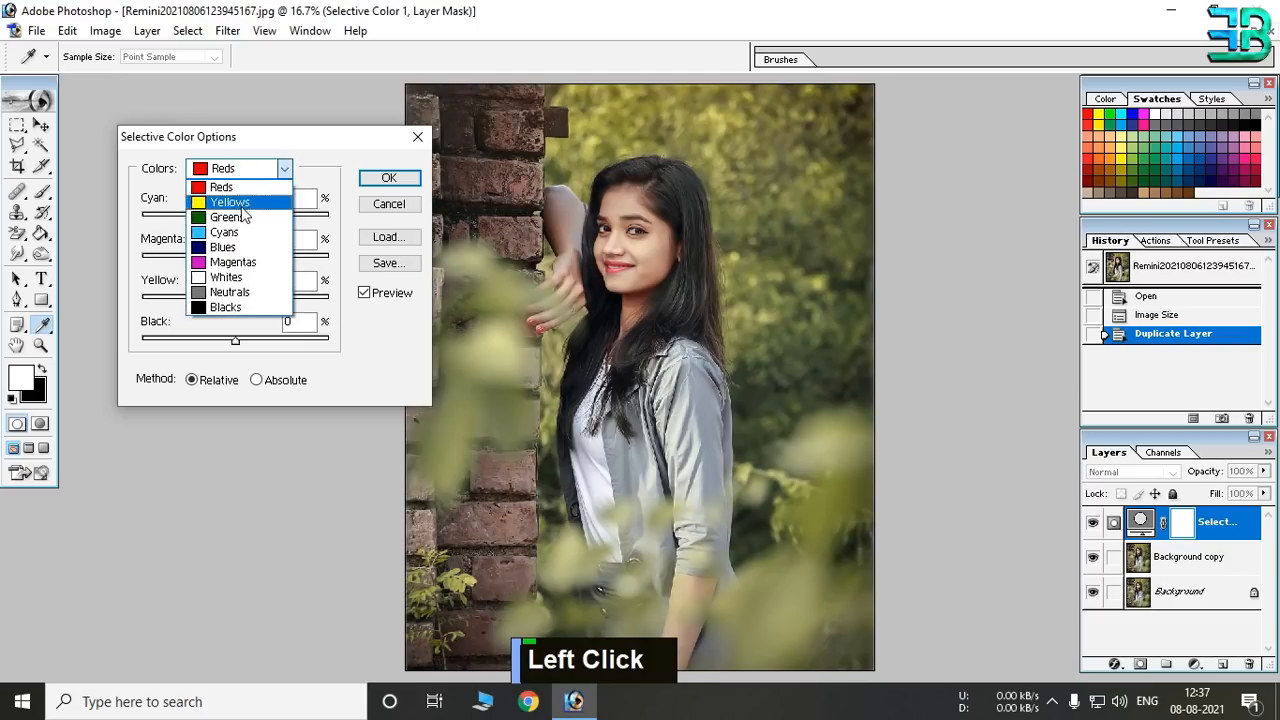
click(240, 220)
drag(237, 217, 85, 222)
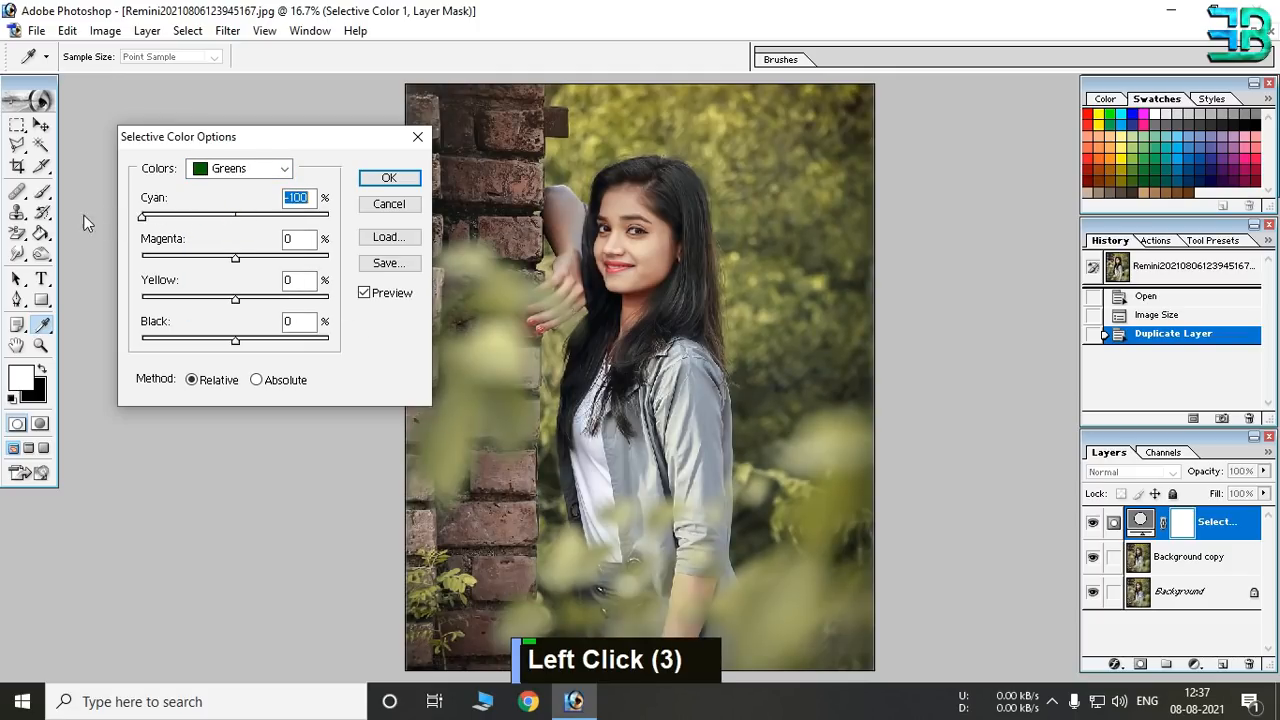
drag(328, 216, 102, 216)
drag(224, 218, 335, 216)
drag(233, 260, 60, 257)
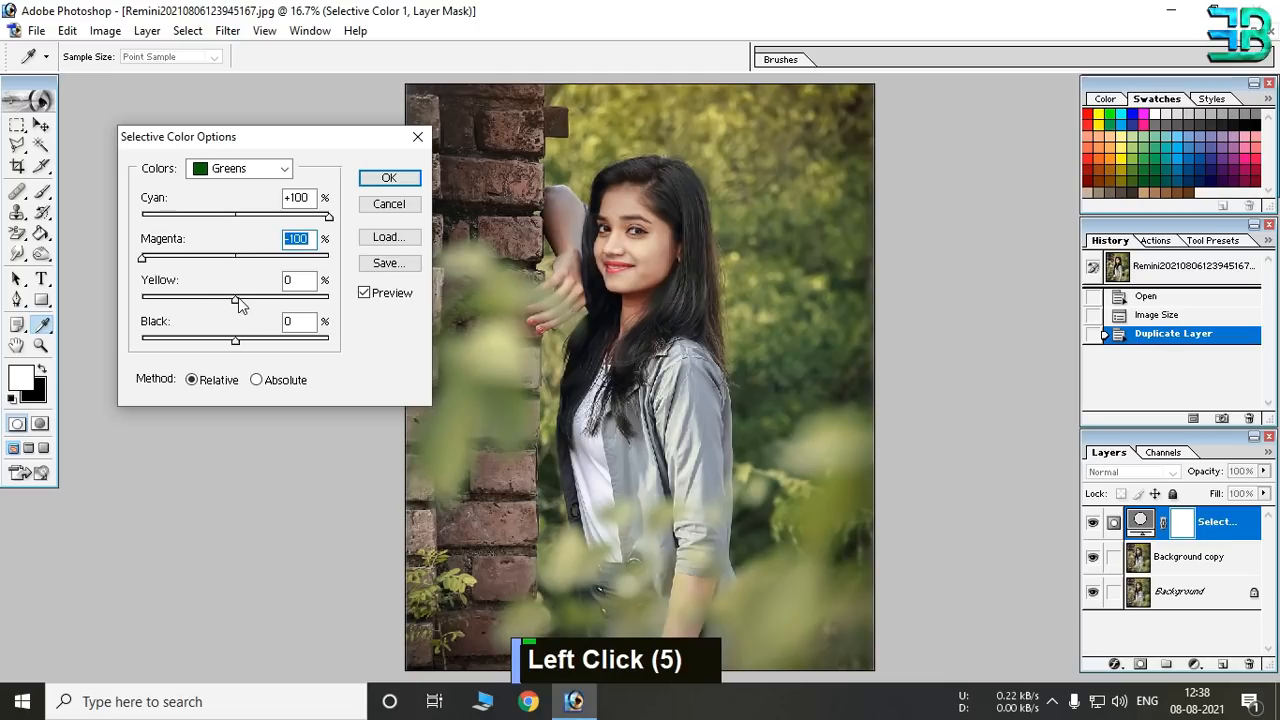
drag(236, 300, 446, 306)
click(246, 341)
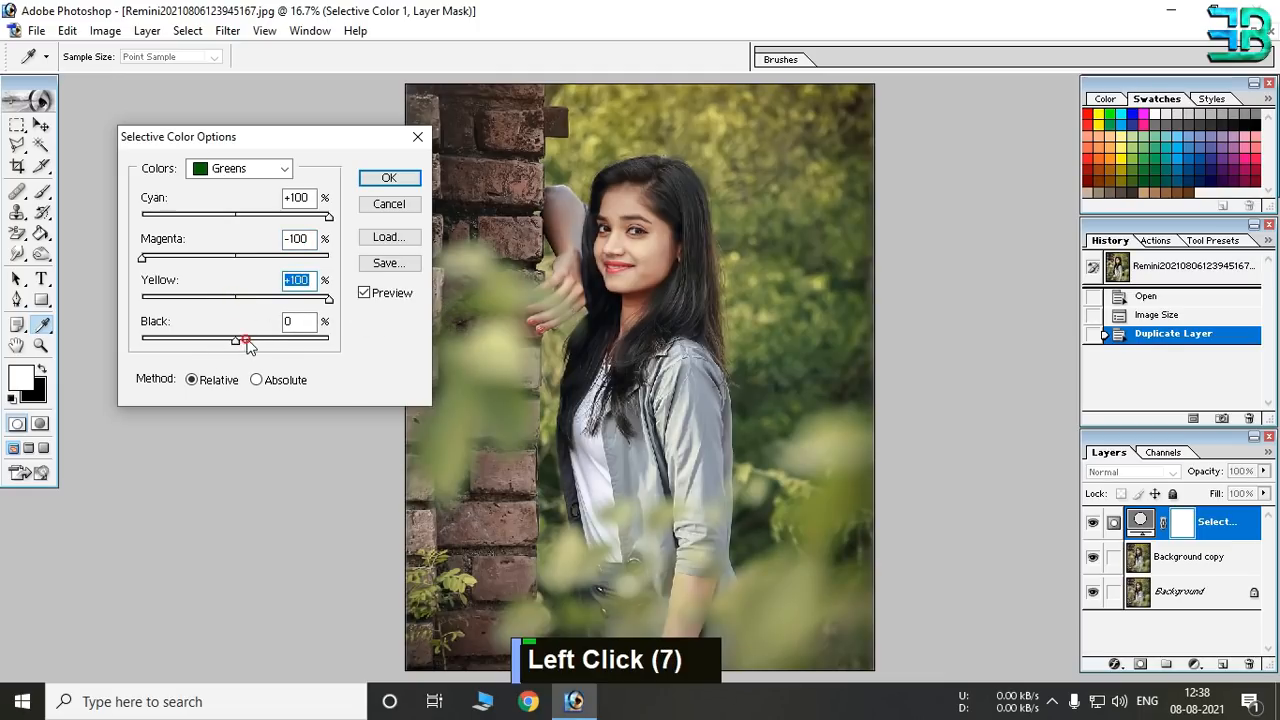
drag(247, 342, 293, 342)
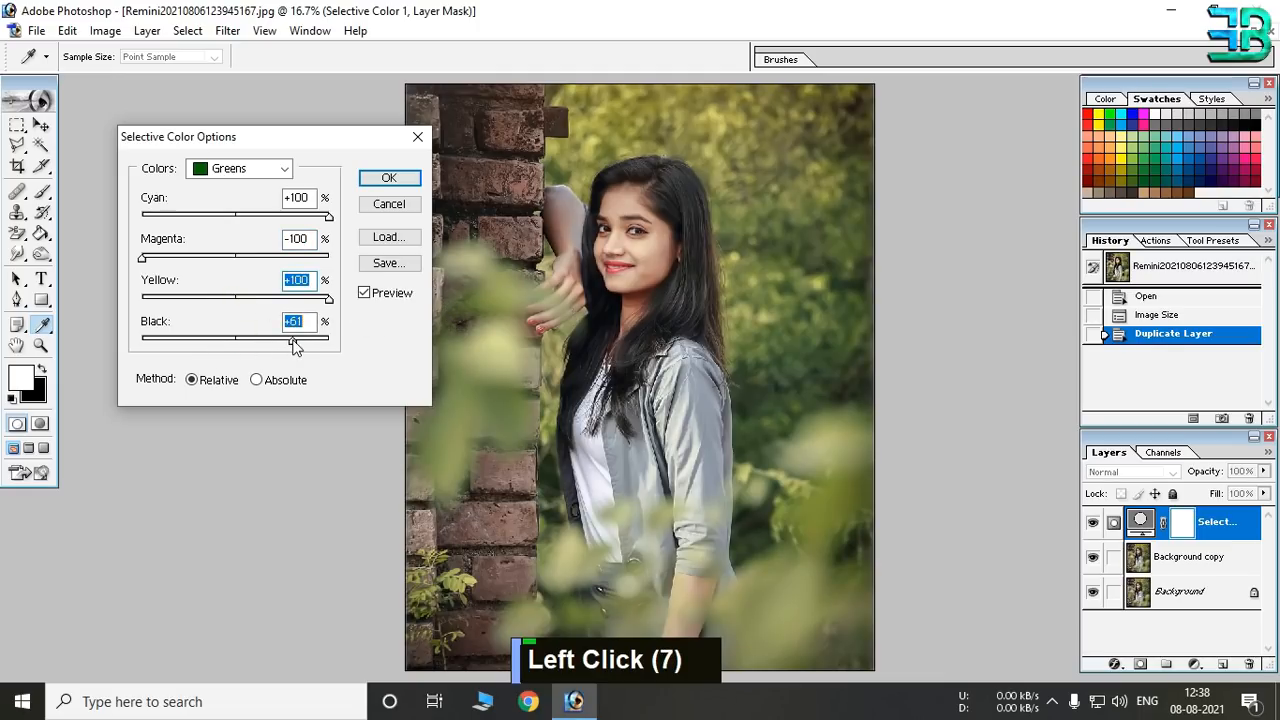
Set the Selective Color Yellows to Cyan +100, Magenta -100, Yellow +100 and Black +51, and apply the adjustment.
double_click(210, 168)
click(229, 202)
click(240, 168)
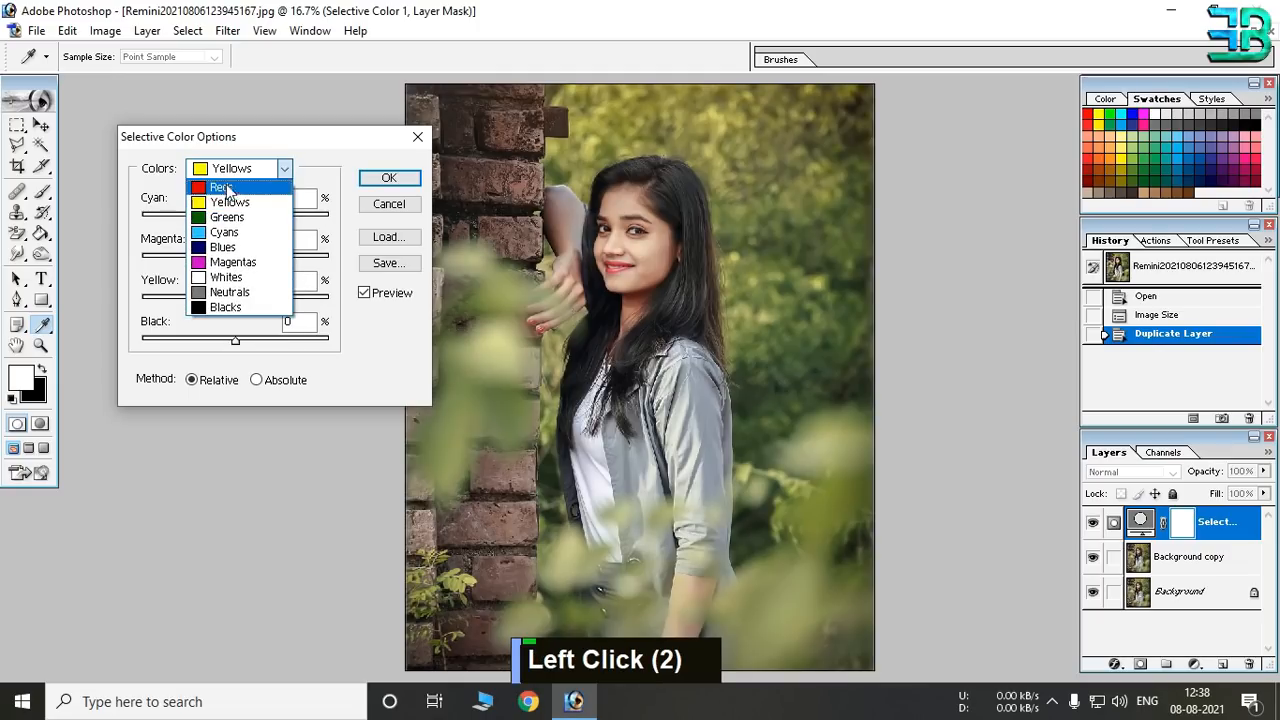
click(232, 203)
drag(231, 219, 406, 232)
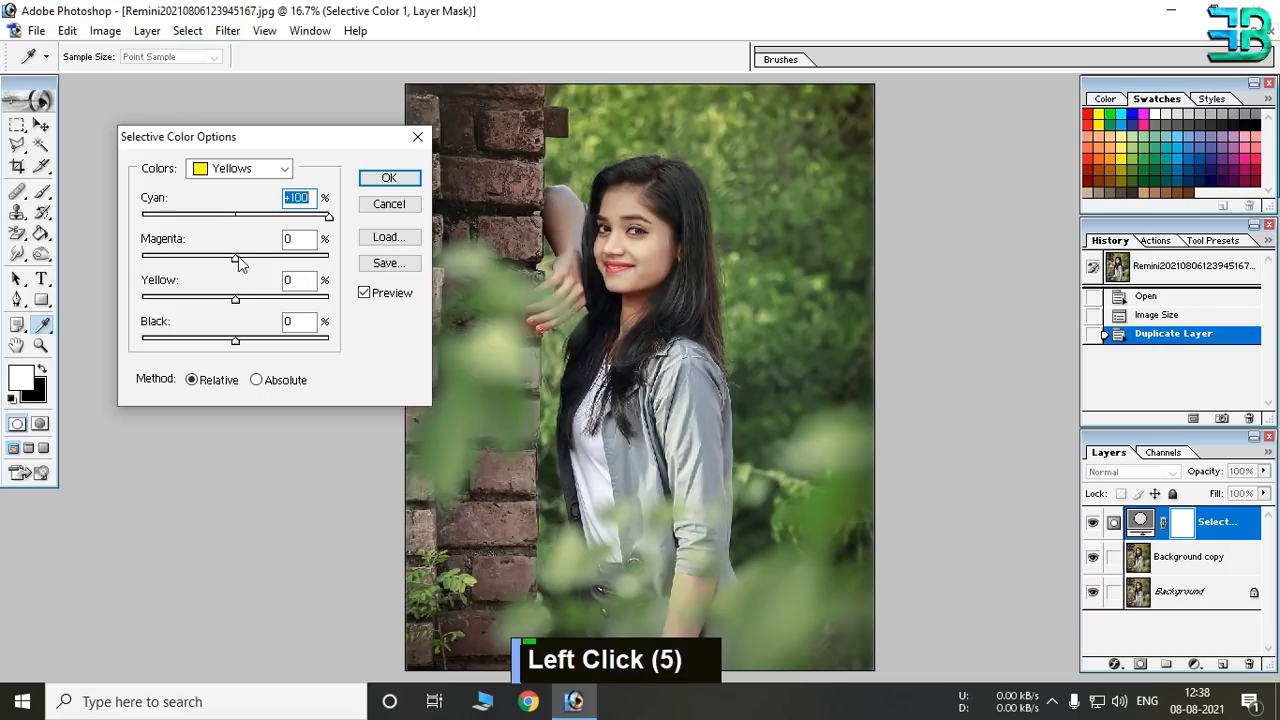
drag(236, 258, 67, 257)
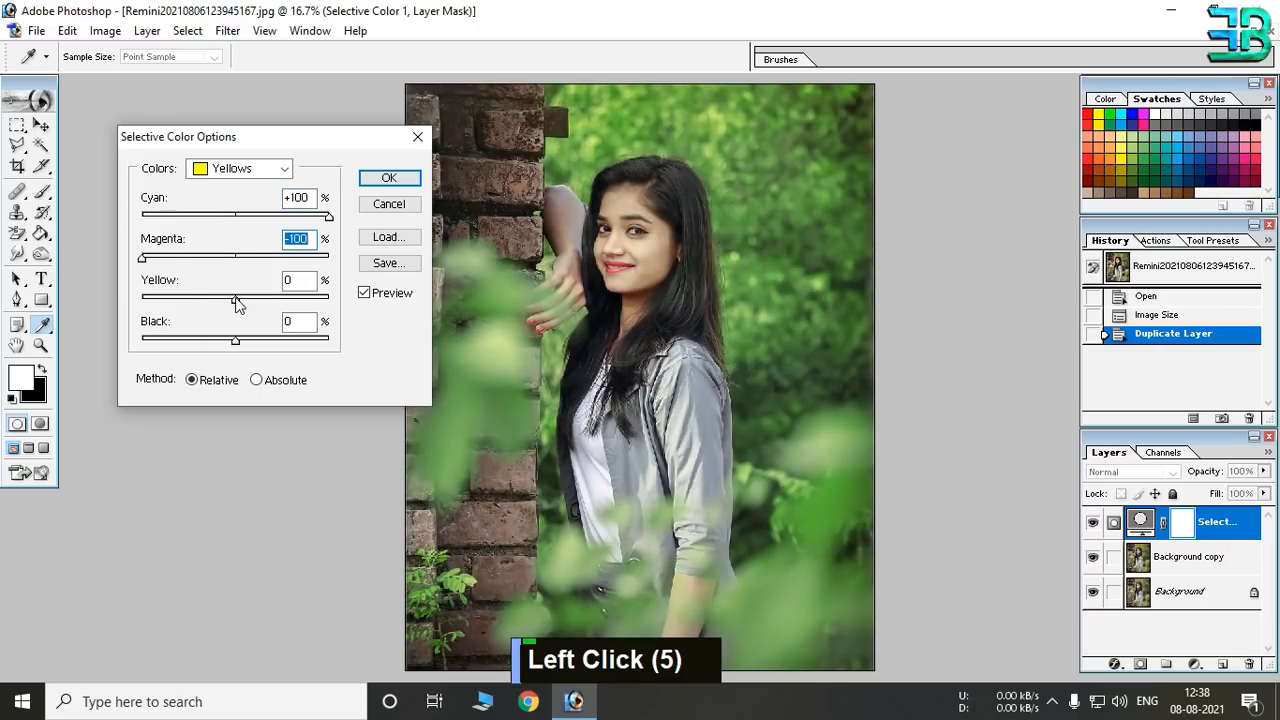
drag(236, 302, 407, 300)
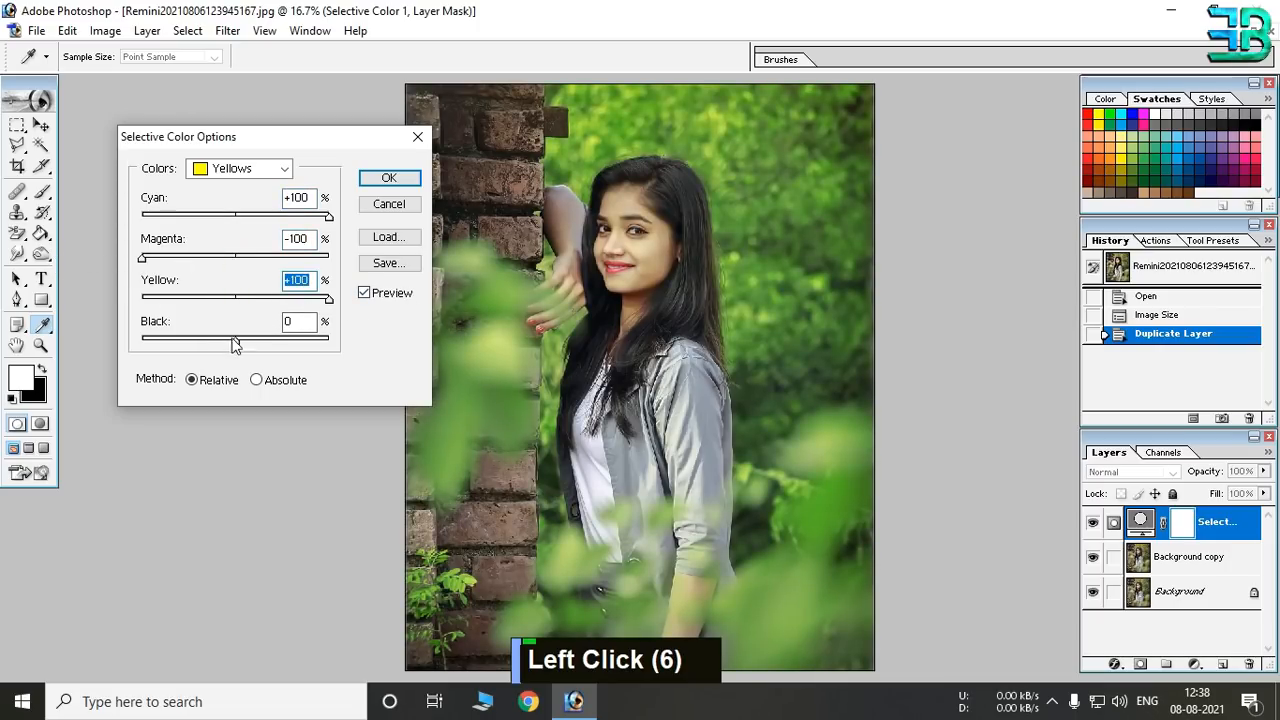
drag(234, 343, 266, 346)
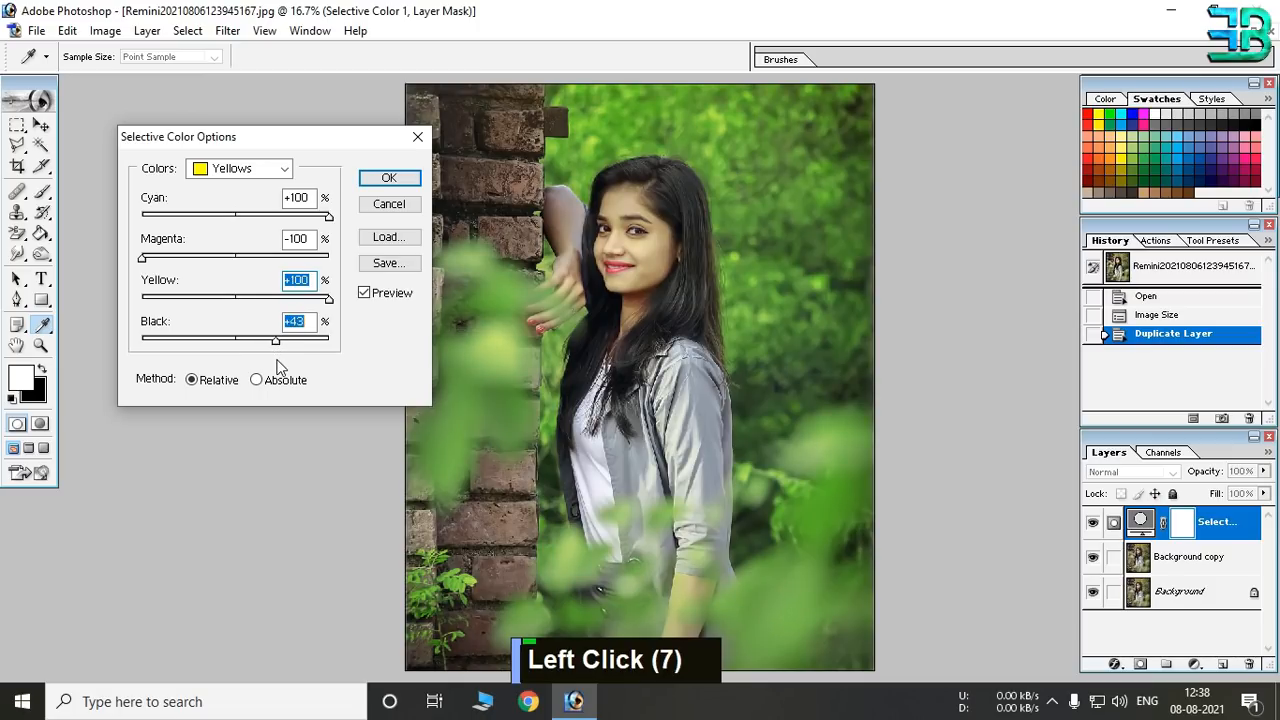
drag(279, 365, 283, 368)
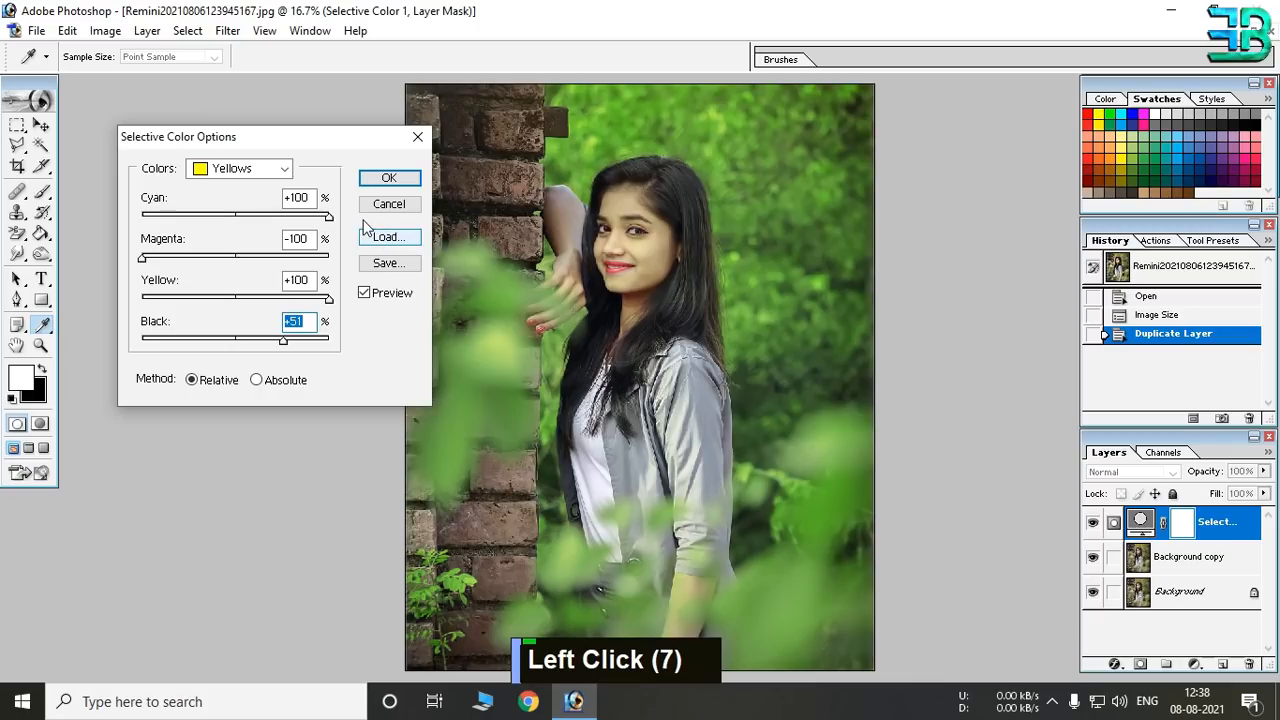
click(272, 169)
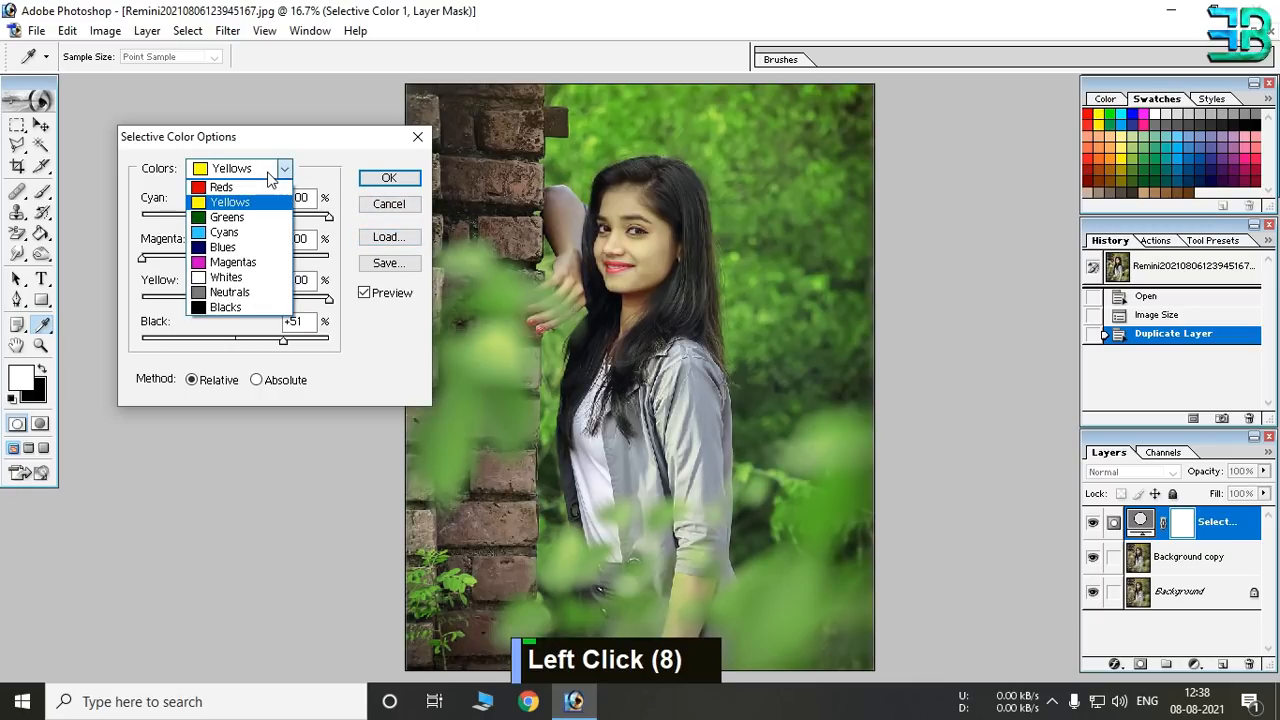
click(420, 180)
click(400, 180)
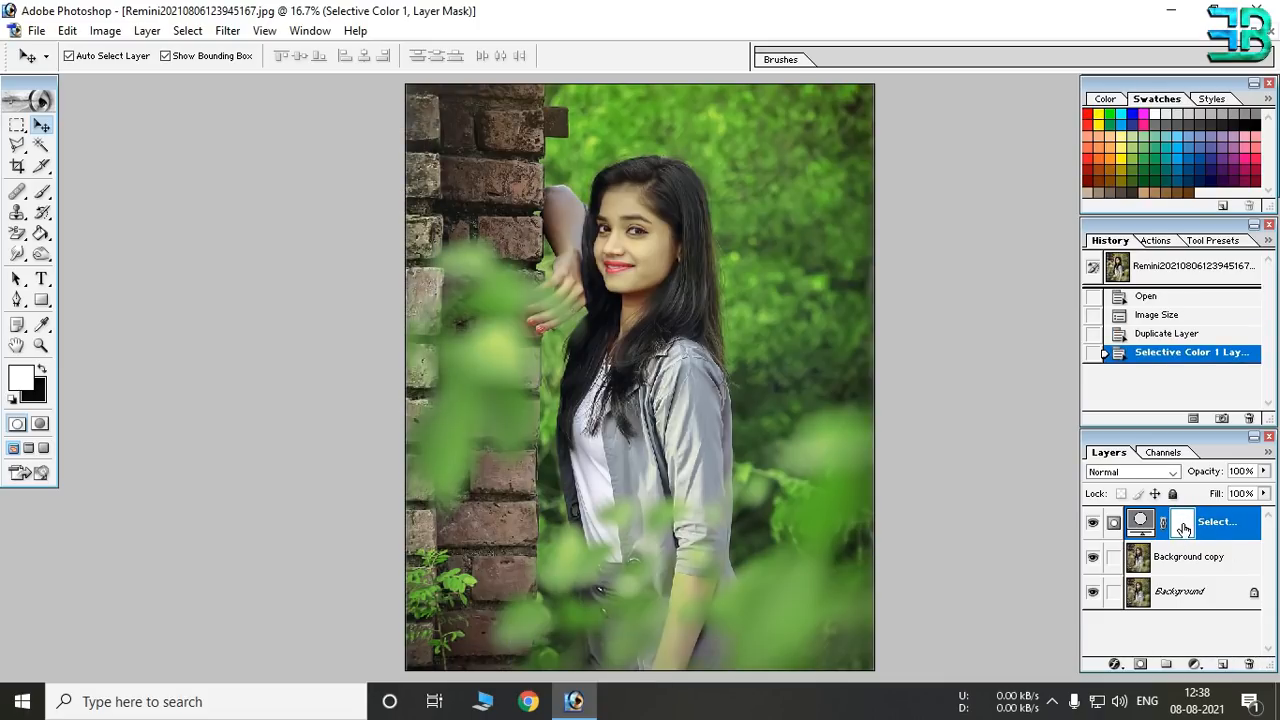
Target the Selective Color layer mask with the Brush tool, using black as foreground and a 129 px diameter.
click(1183, 528)
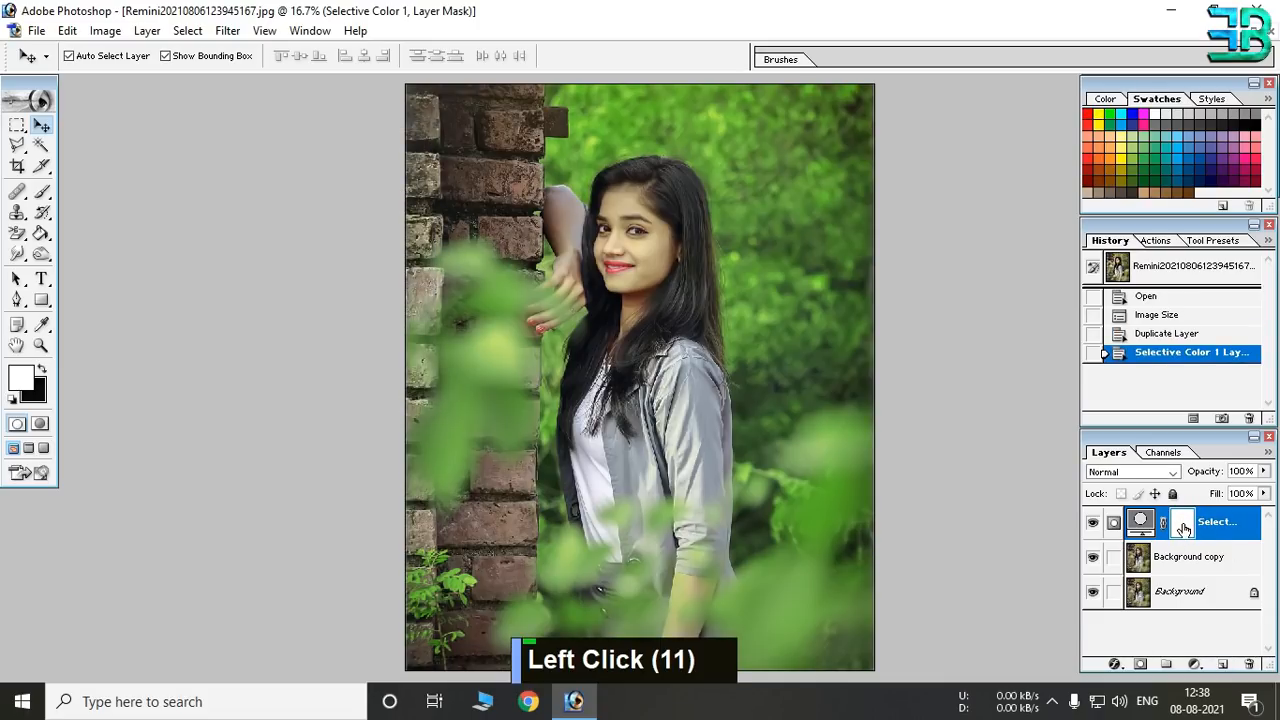
click(43, 194)
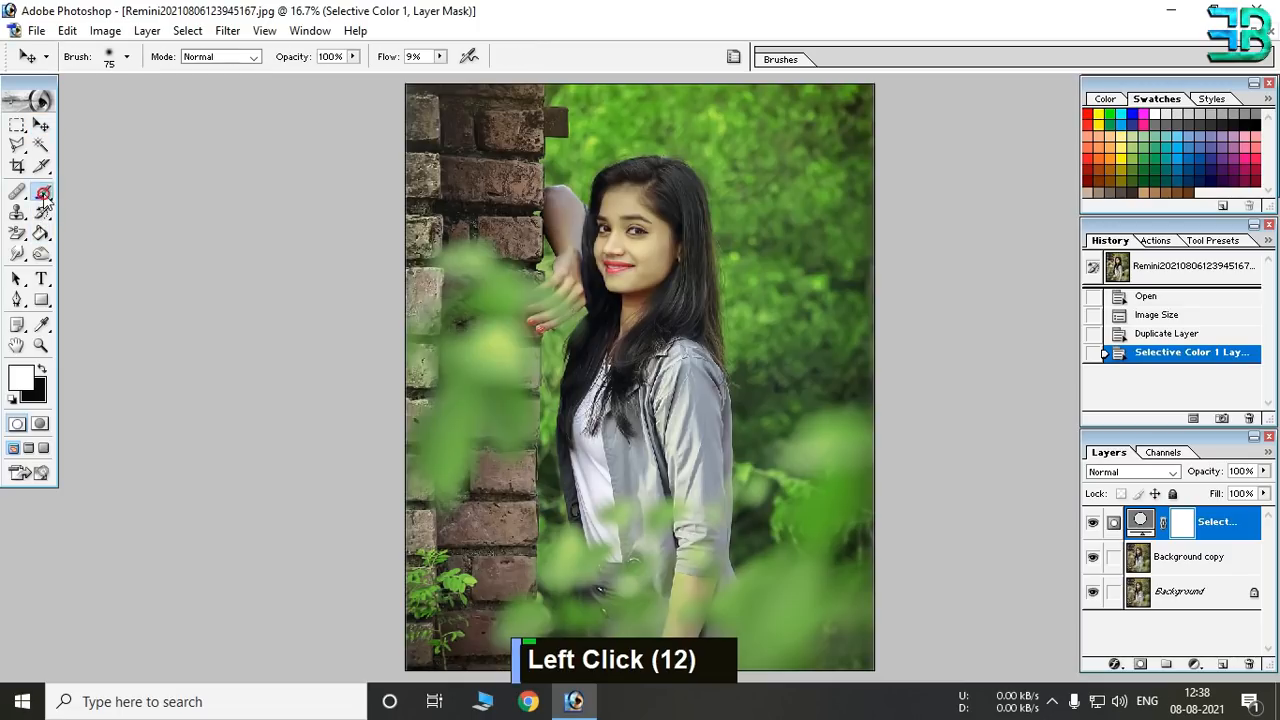
click(42, 371)
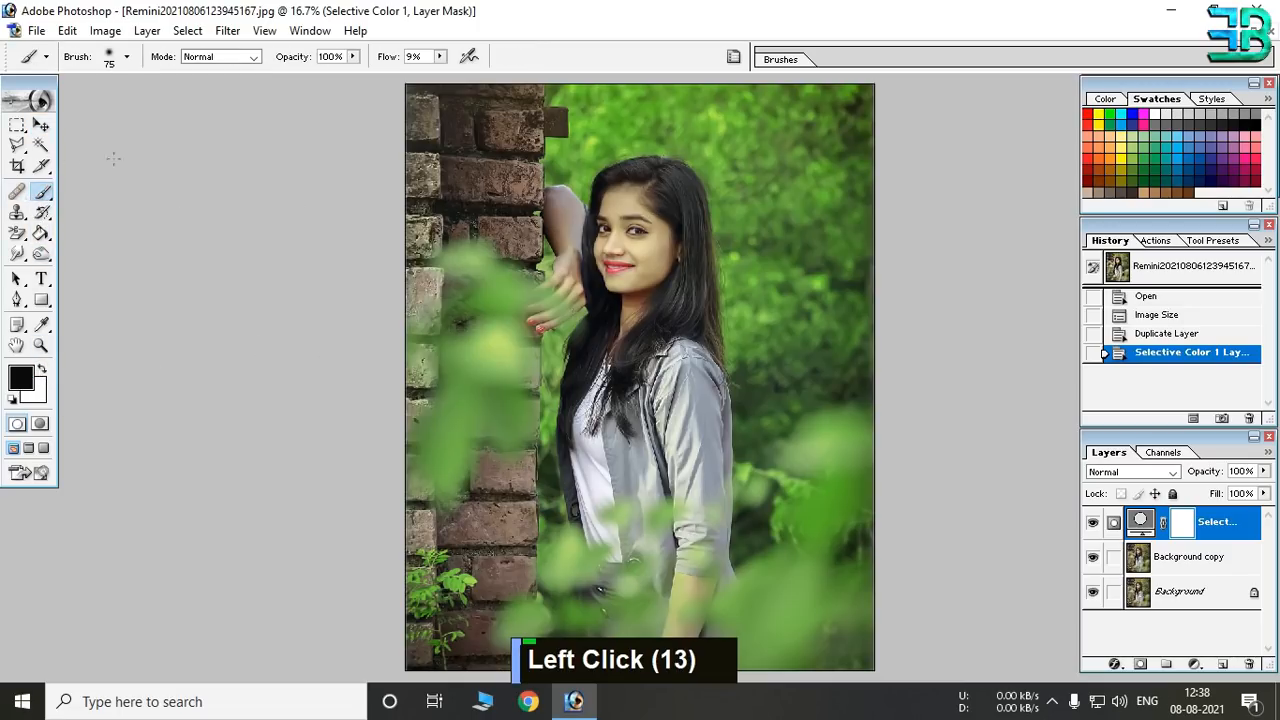
right_click(639, 252)
drag(767, 276, 805, 276)
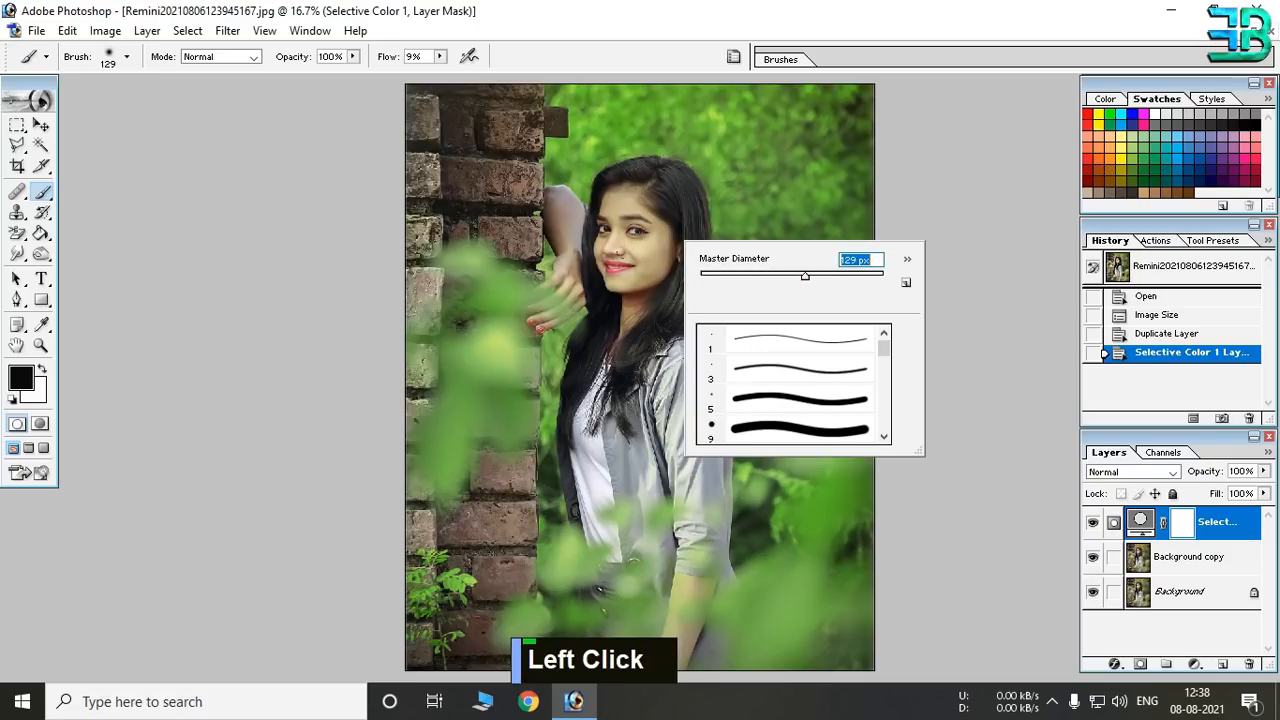
Set the brush flow to 100% and paint black on the Selective Color mask over the woman's face.
key(ctrl+space)
ctrl+click(612, 272)
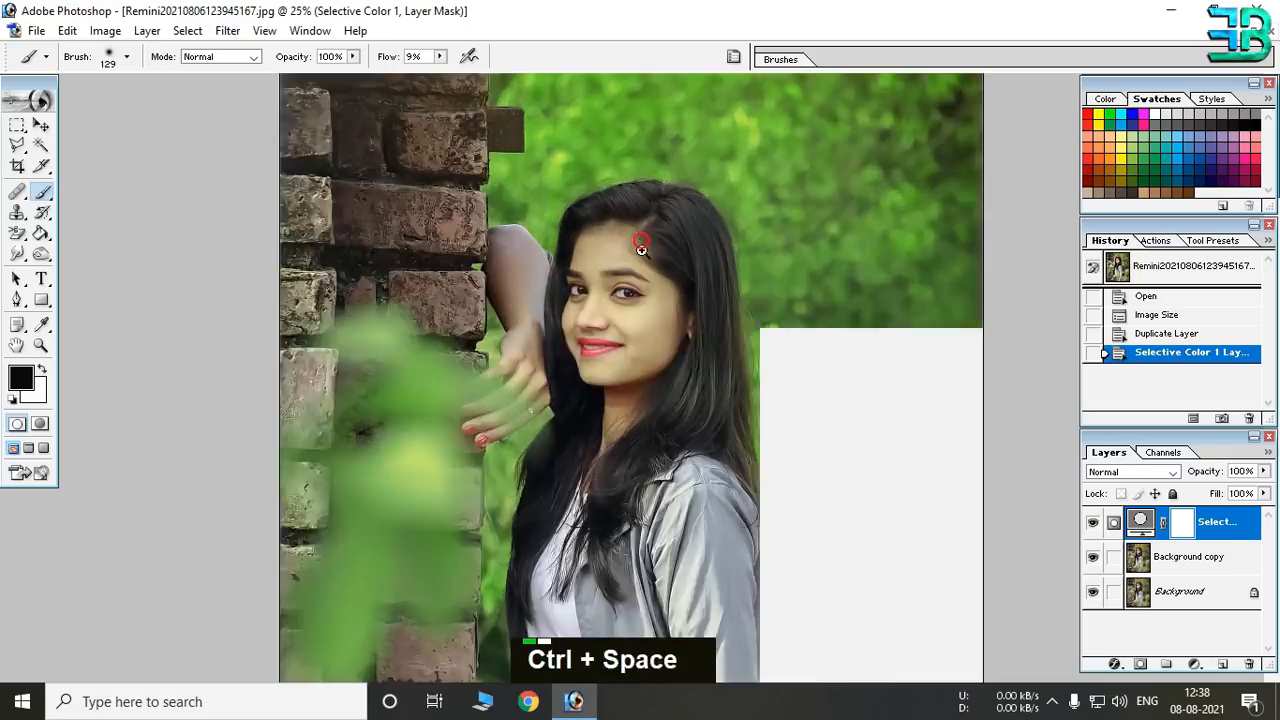
ctrl+click(634, 474)
ctrl+click(620, 482)
ctrl+click(620, 482)
key(space)
mouse_move(623, 508)
mouse_down()
mouse_move(593, 238)
mouse_move(592, 272)
mouse_up()
mouse_move(539, 181)
mouse_down()
mouse_move(500, 270)
mouse_move(508, 190)
mouse_move(484, 93)
mouse_move(440, 78)
mouse_move(626, 86)
mouse_up()
click(439, 56)
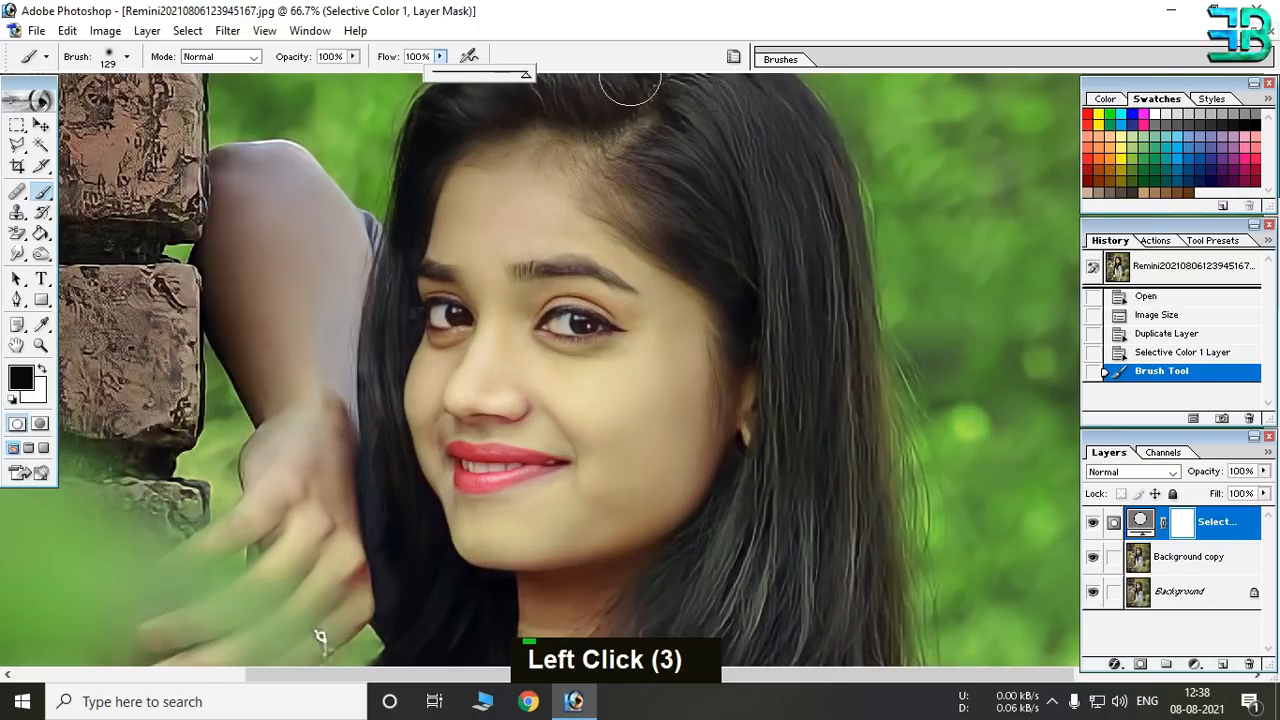
click(547, 199)
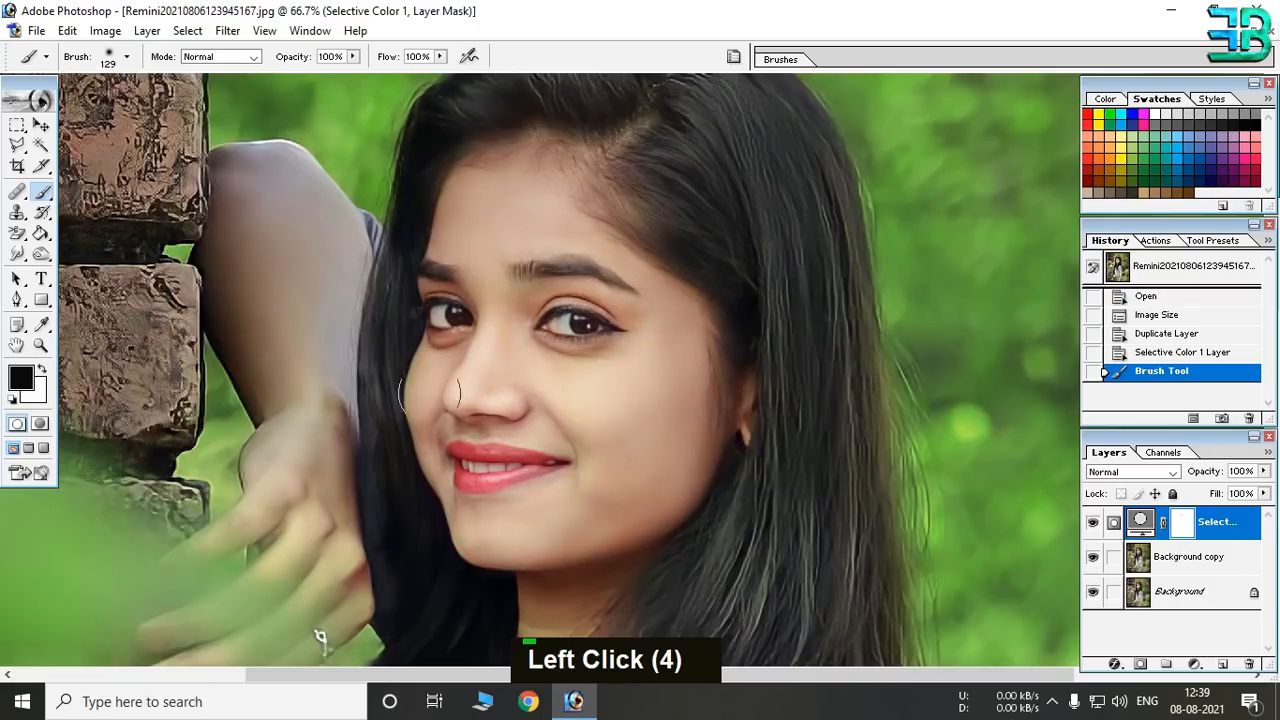
mouse_move(557, 410)
mouse_down()
mouse_move(580, 369)
mouse_move(570, 350)
mouse_up()
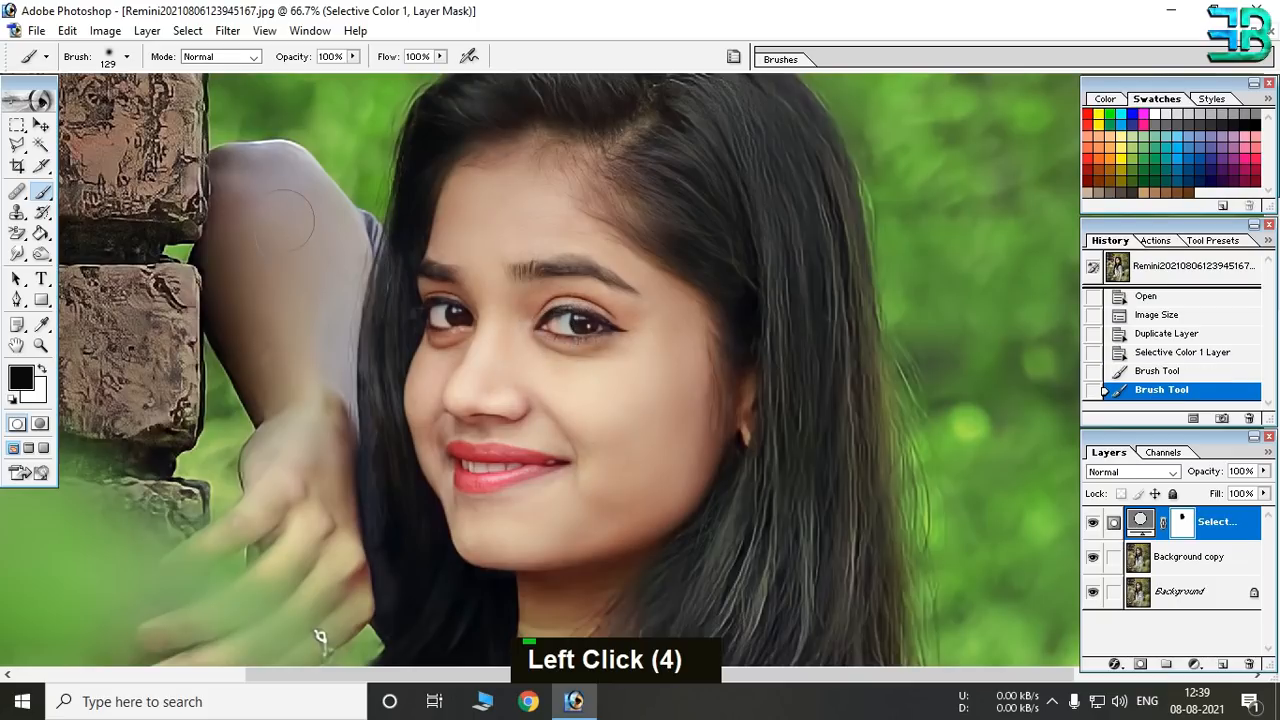
Paint black on the Selective Color mask over the woman's raised arm and hand and her lowered forearm.
mouse_move(251, 281)
mouse_down()
mouse_move(295, 422)
mouse_move(335, 406)
mouse_move(326, 560)
mouse_up()
key(space)
drag(426, 492, 463, 283)
drag(550, 512, 438, 105)
drag(612, 440, 554, 9)
drag(680, 377, 614, 143)
mouse_move(597, 361)
mouse_down()
mouse_move(577, 315)
mouse_move(499, 523)
mouse_move(533, 556)
mouse_move(502, 325)
mouse_move(518, 424)
mouse_move(564, 376)
mouse_up()
key(space)
alt+click(563, 386)
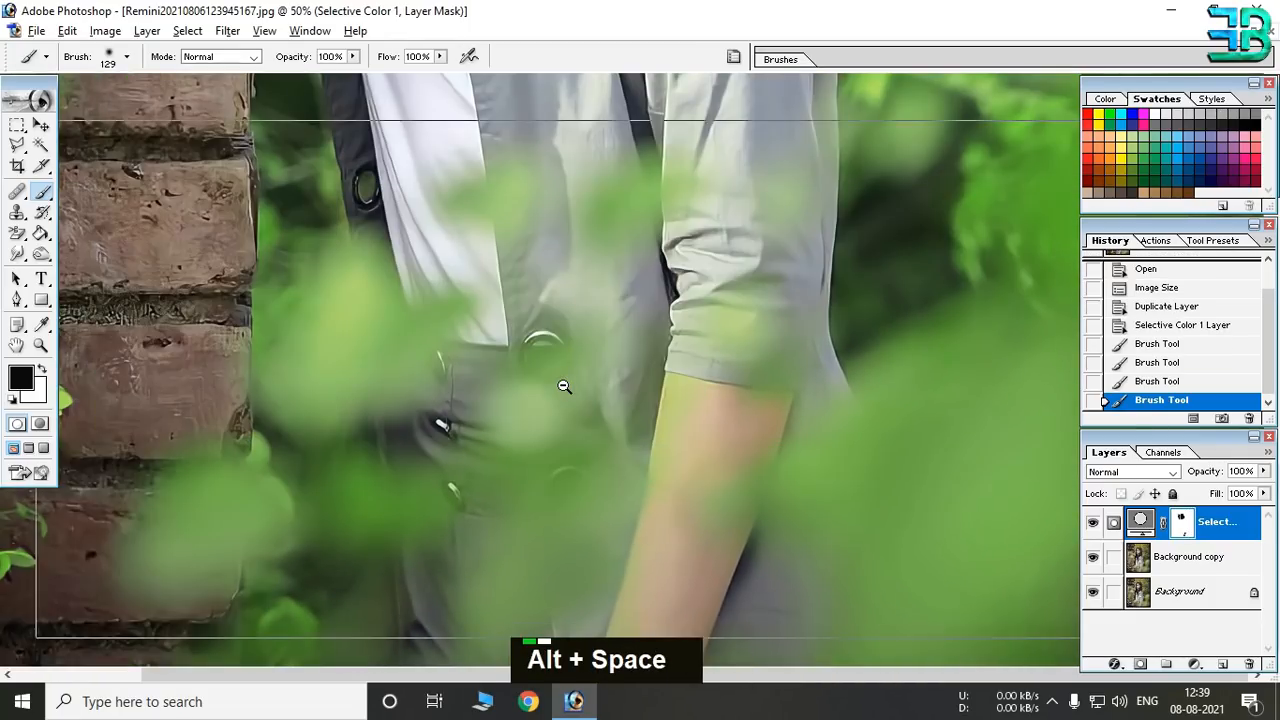
alt+click(564, 386)
alt+click(564, 386)
alt+click(564, 386)
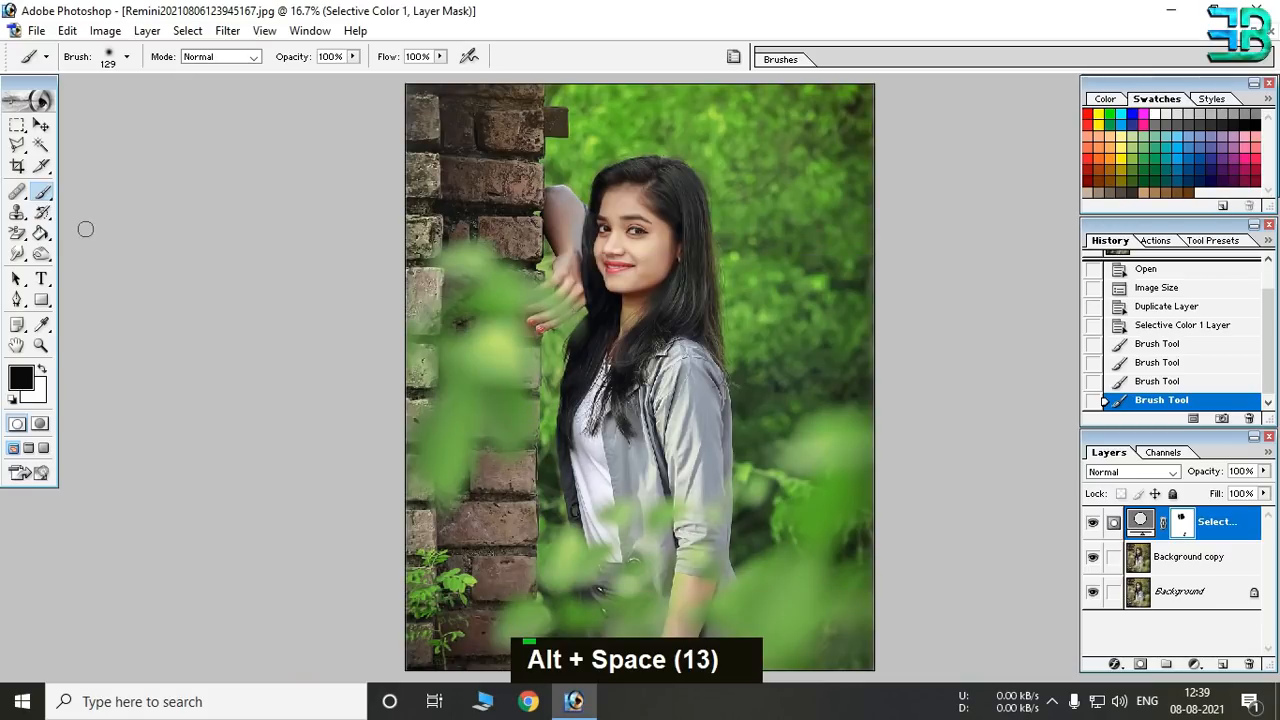
Switch to the Move tool and merge the Selective Color layer down into the Background copy layer.
click(16, 124)
double_click(41, 124)
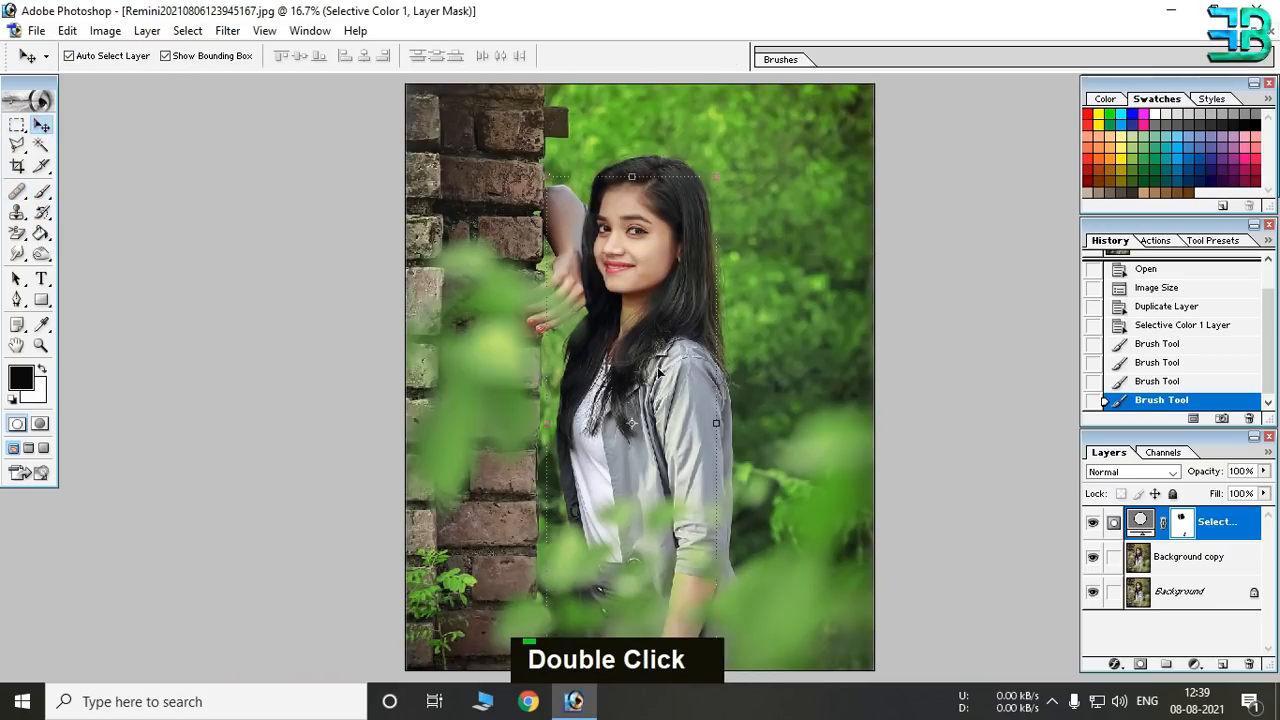
click(1252, 541)
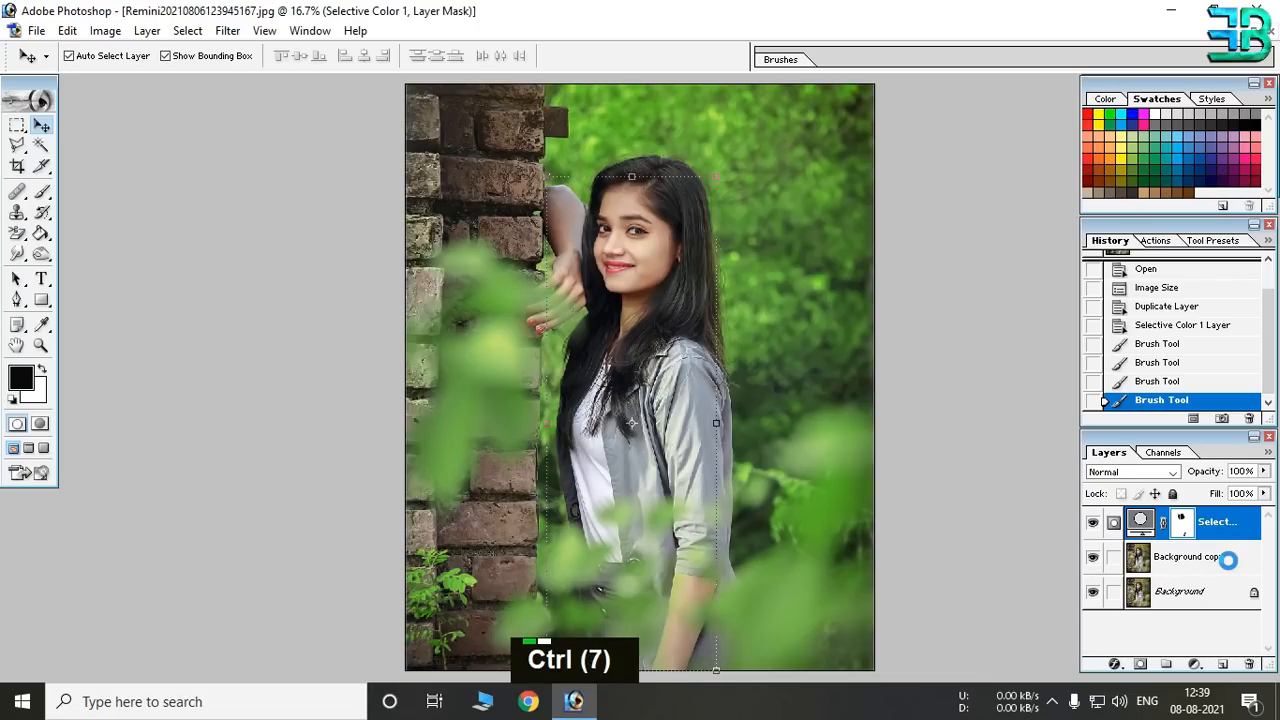
key(ctrl+e)
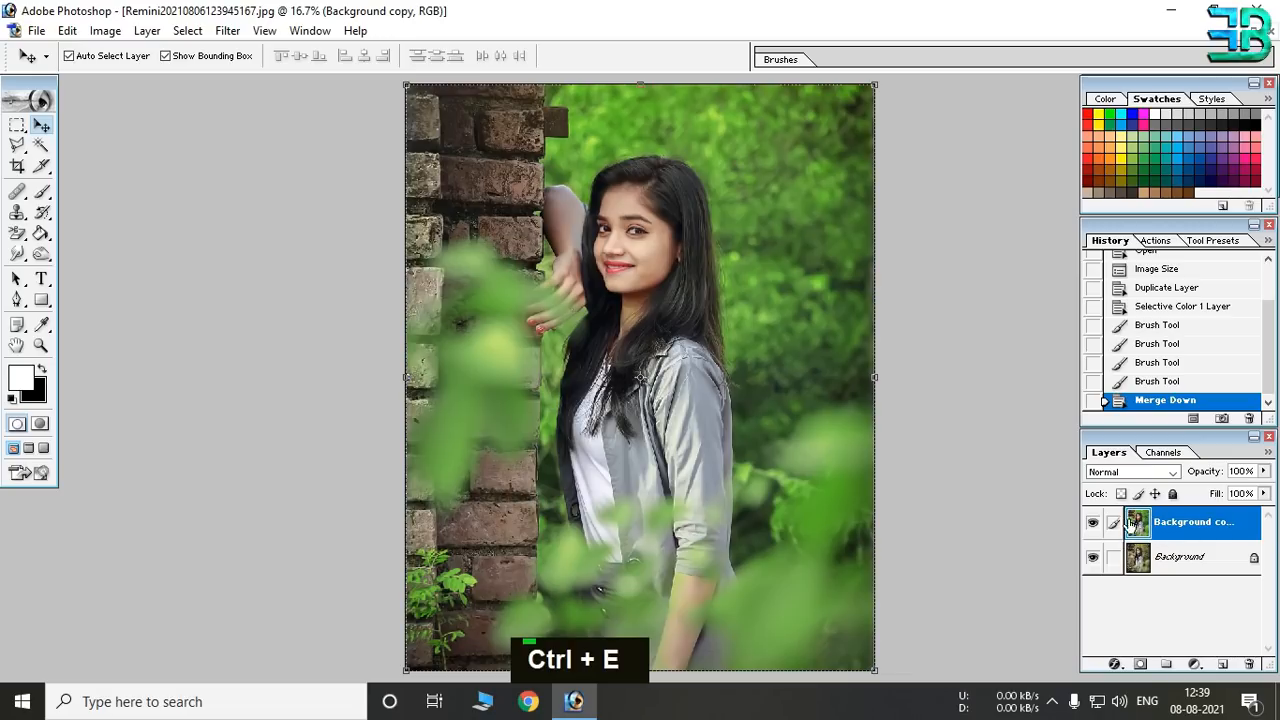
Toggle the visibility of the merged Background copy layer to compare it with the original photo.
click(1093, 523)
click(1093, 523)
click(1093, 523)
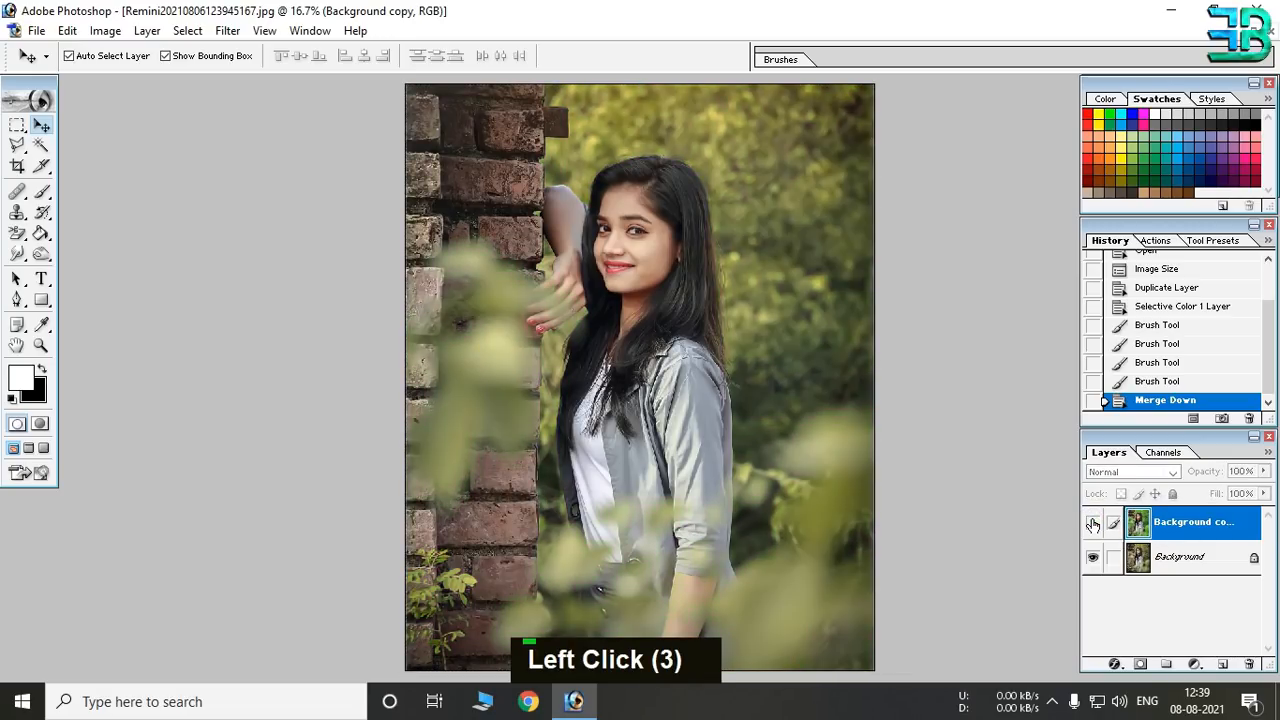
click(1093, 523)
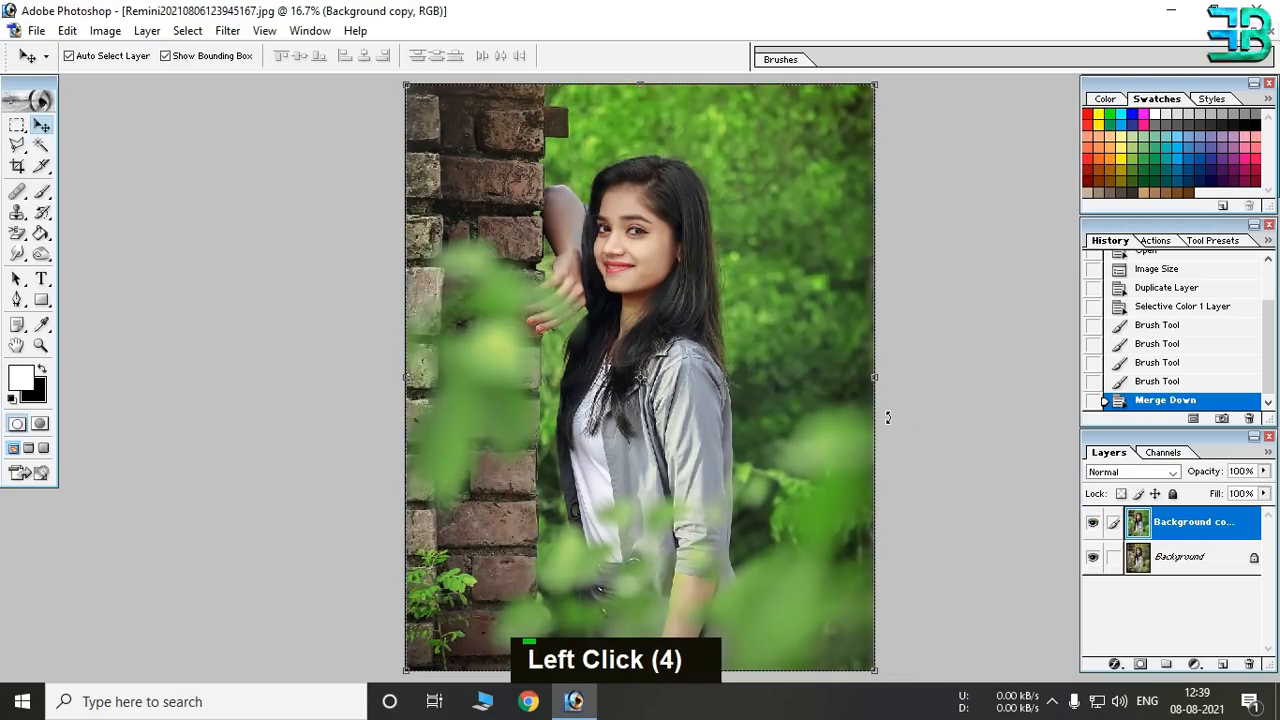
Duplicate the merged Background copy layer under the default name Background copy 2.
right_click(1208, 522)
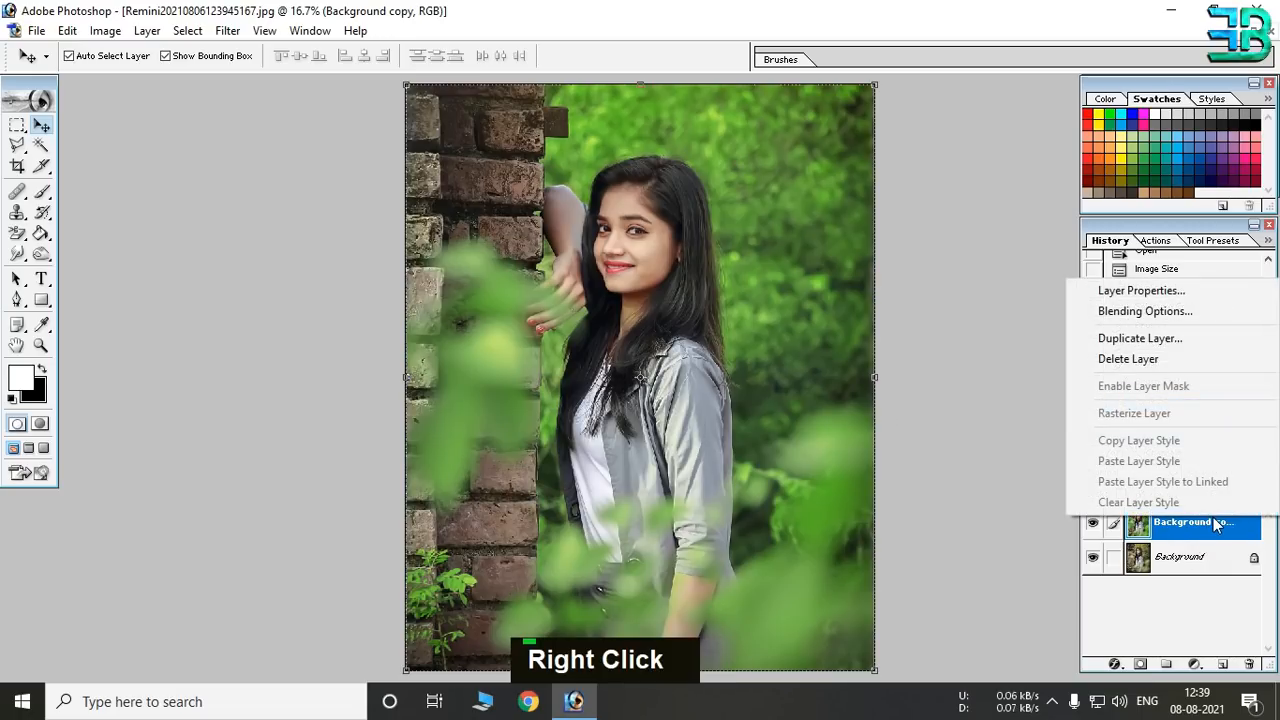
click(1140, 338)
click(796, 306)
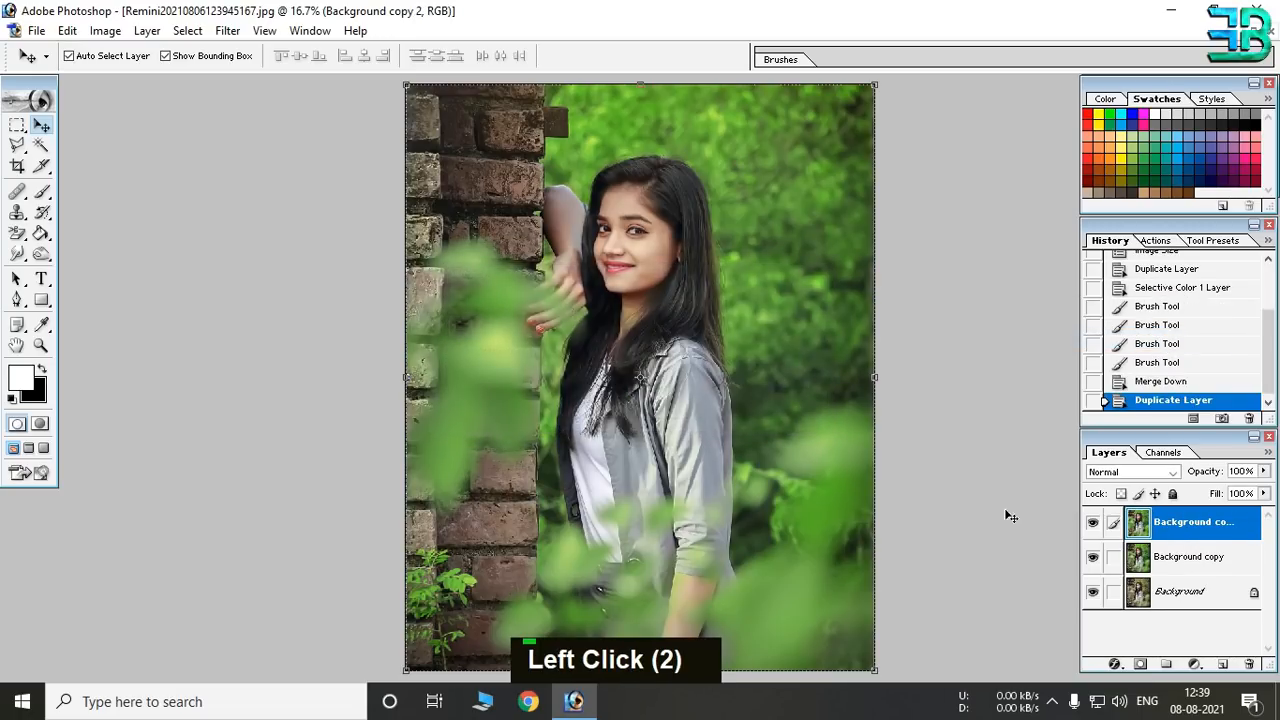
Convert the image mode to Lab Color without flattening the layers.
click(105, 31)
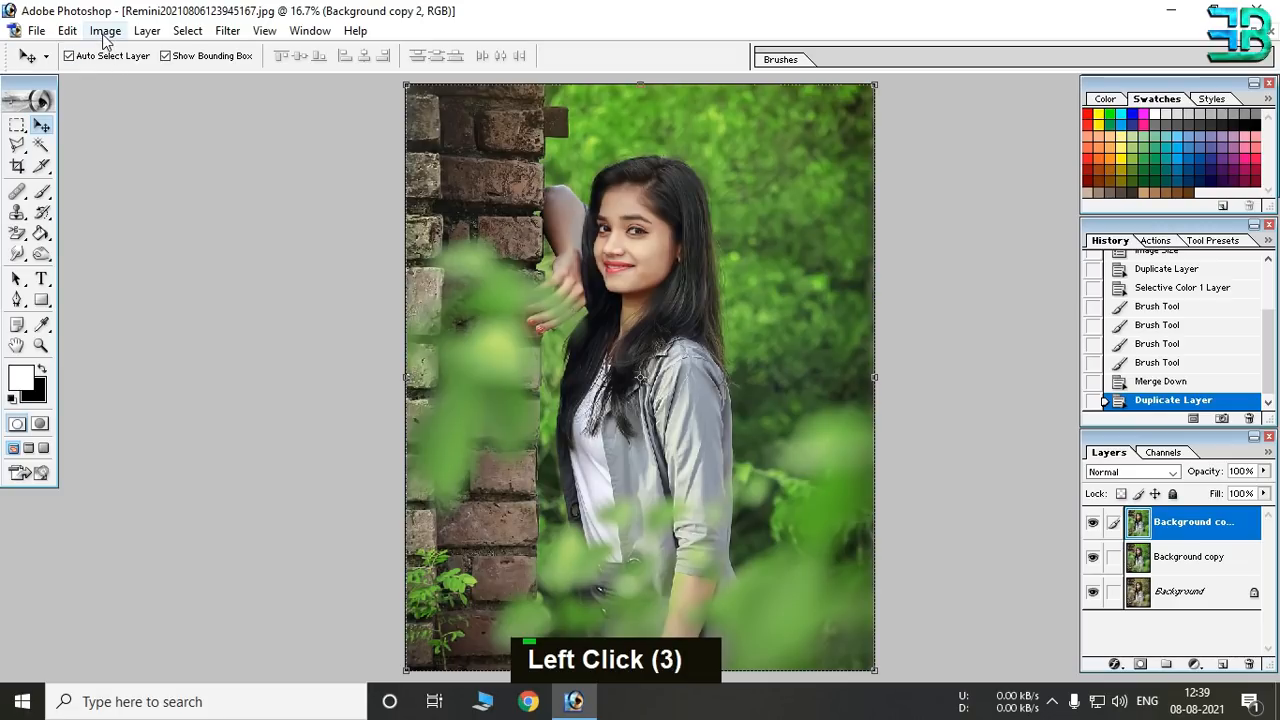
click(130, 52)
click(327, 175)
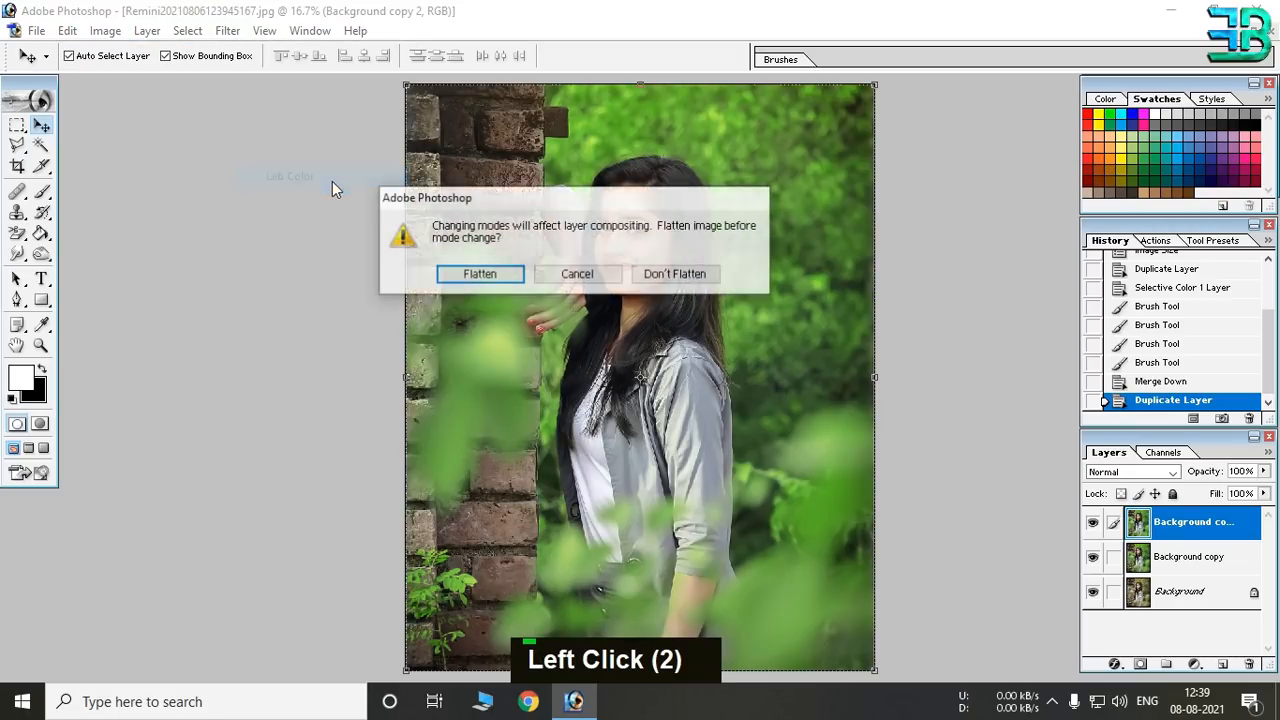
click(684, 274)
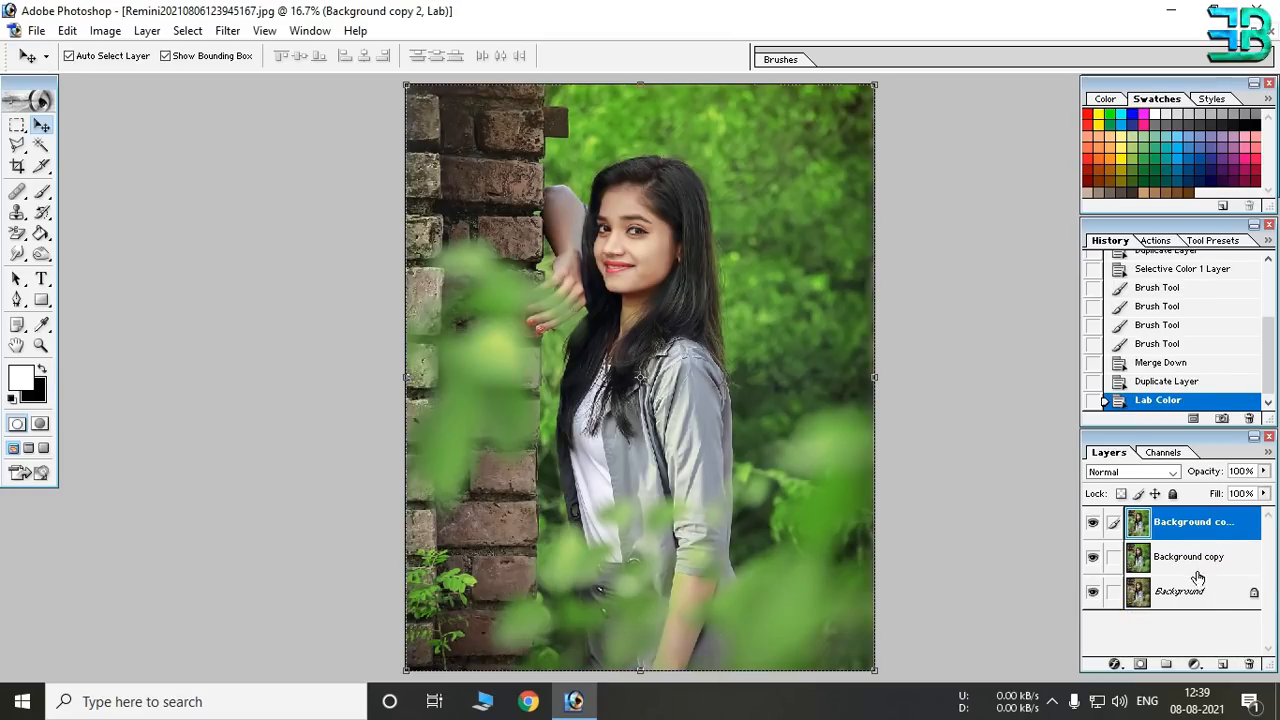
Select the entire canvas in the b channel of Background copy 2 and copy it.
click(1170, 452)
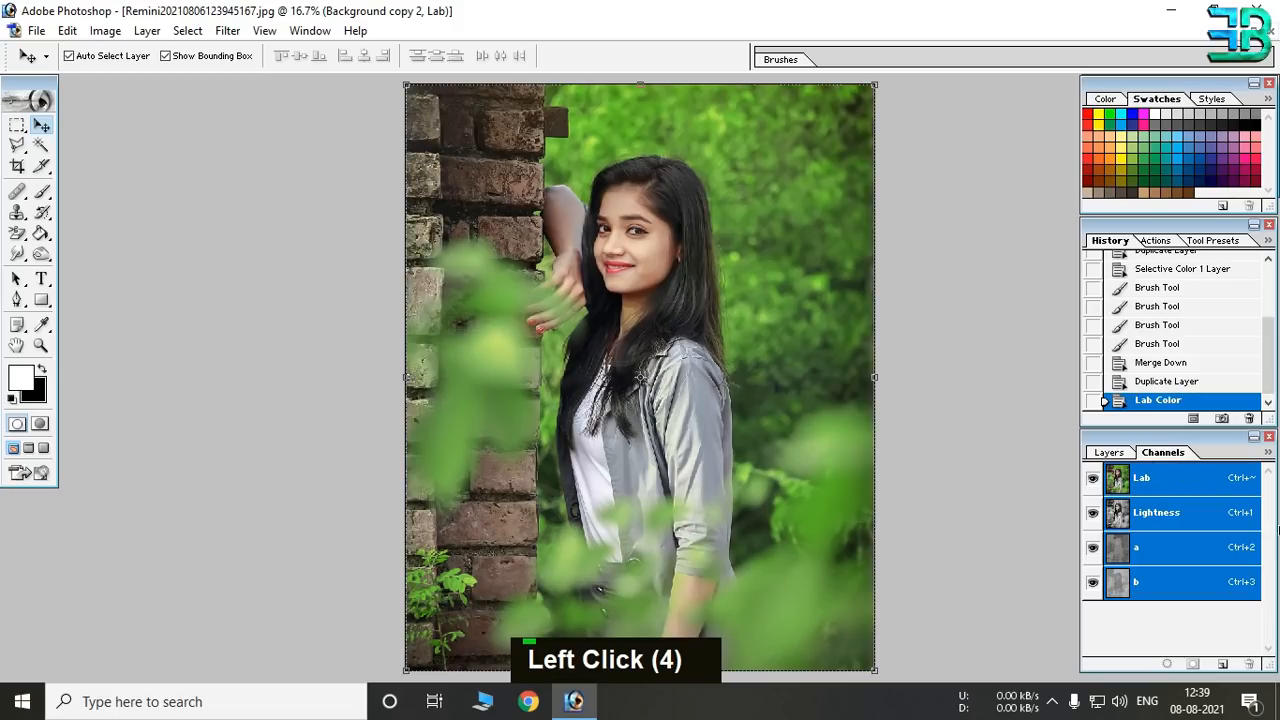
click(306, 31)
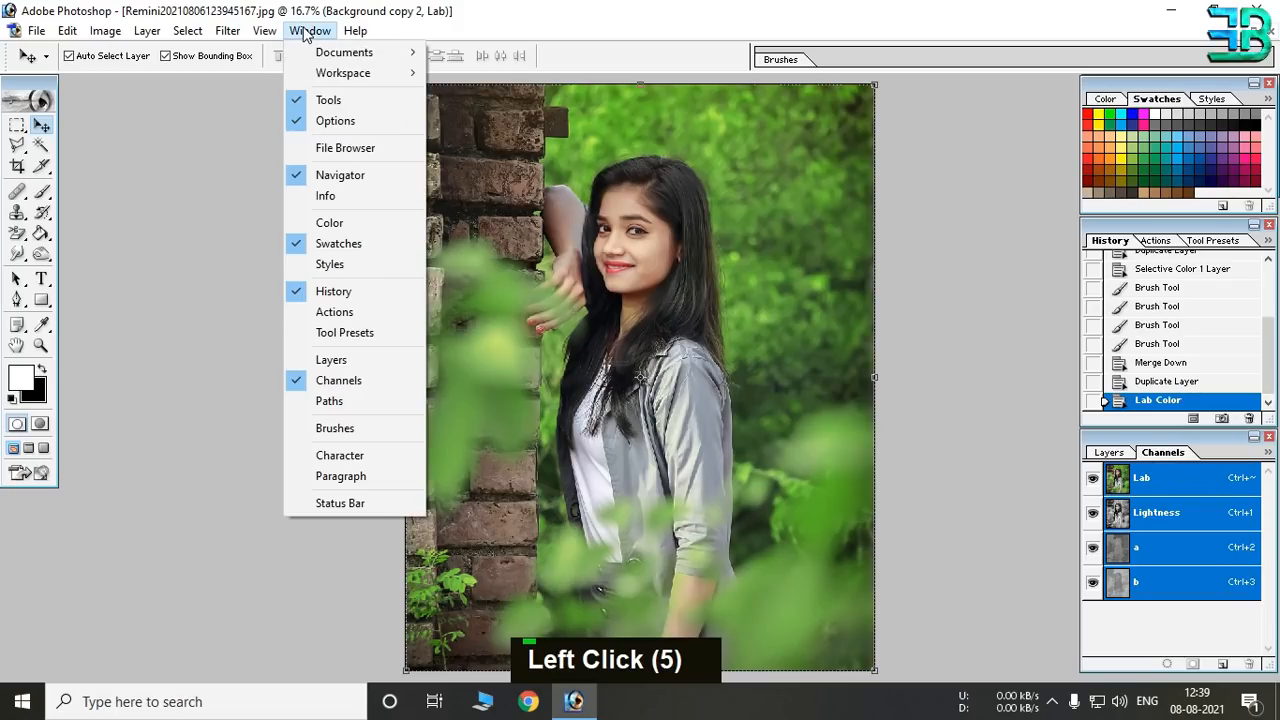
click(349, 380)
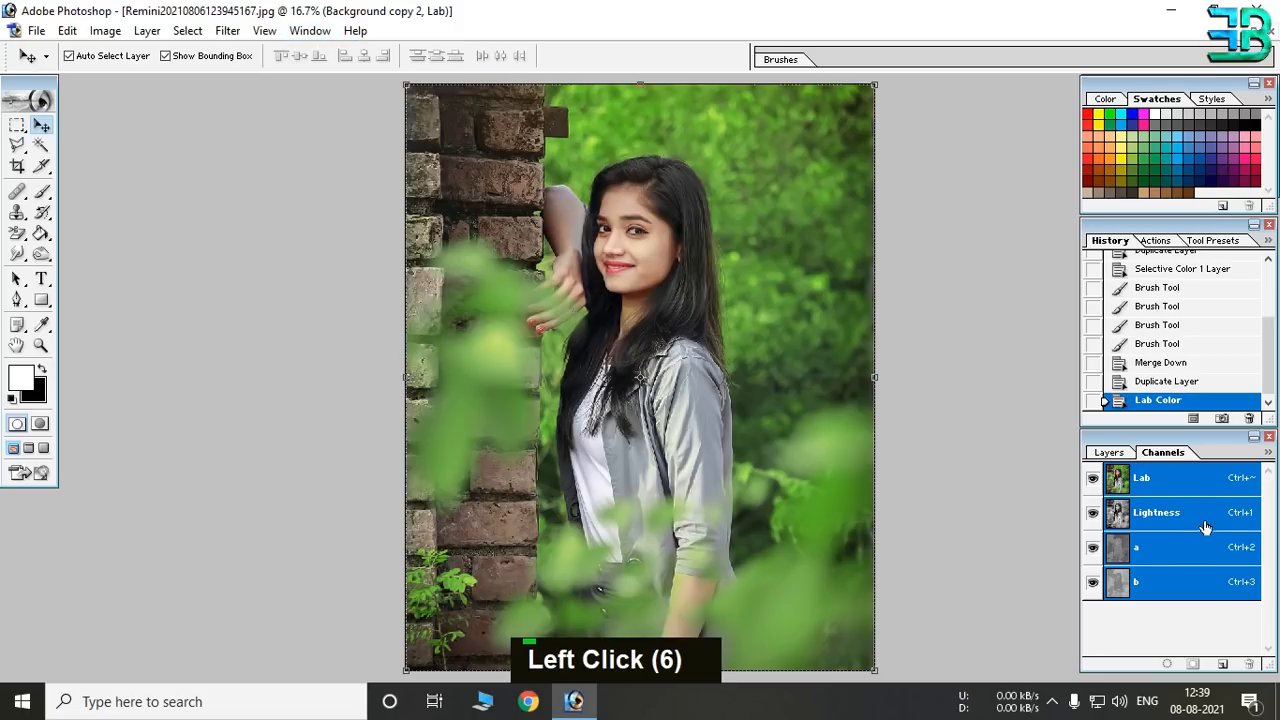
click(1165, 594)
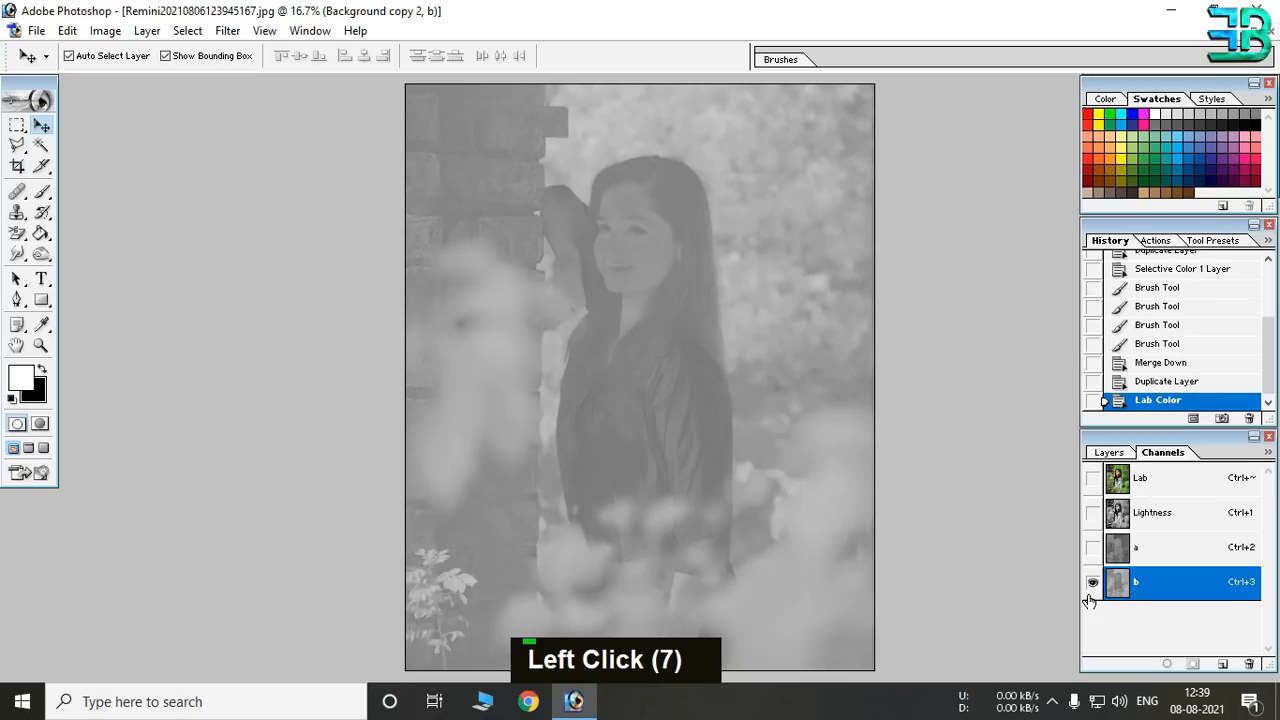
key(ctrl+a)
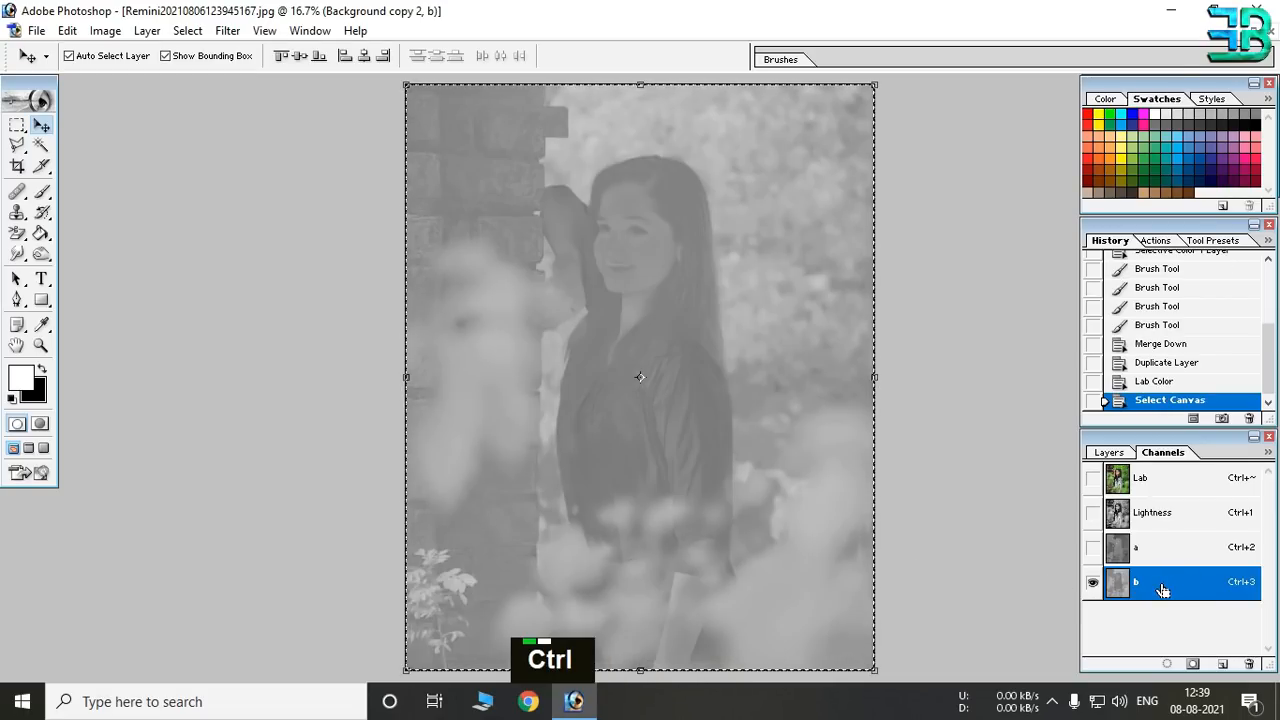
key(ctrl+c)
Paste the copied b channel into the a channel, return to the composite Lab view and clear the selection.
click(1155, 548)
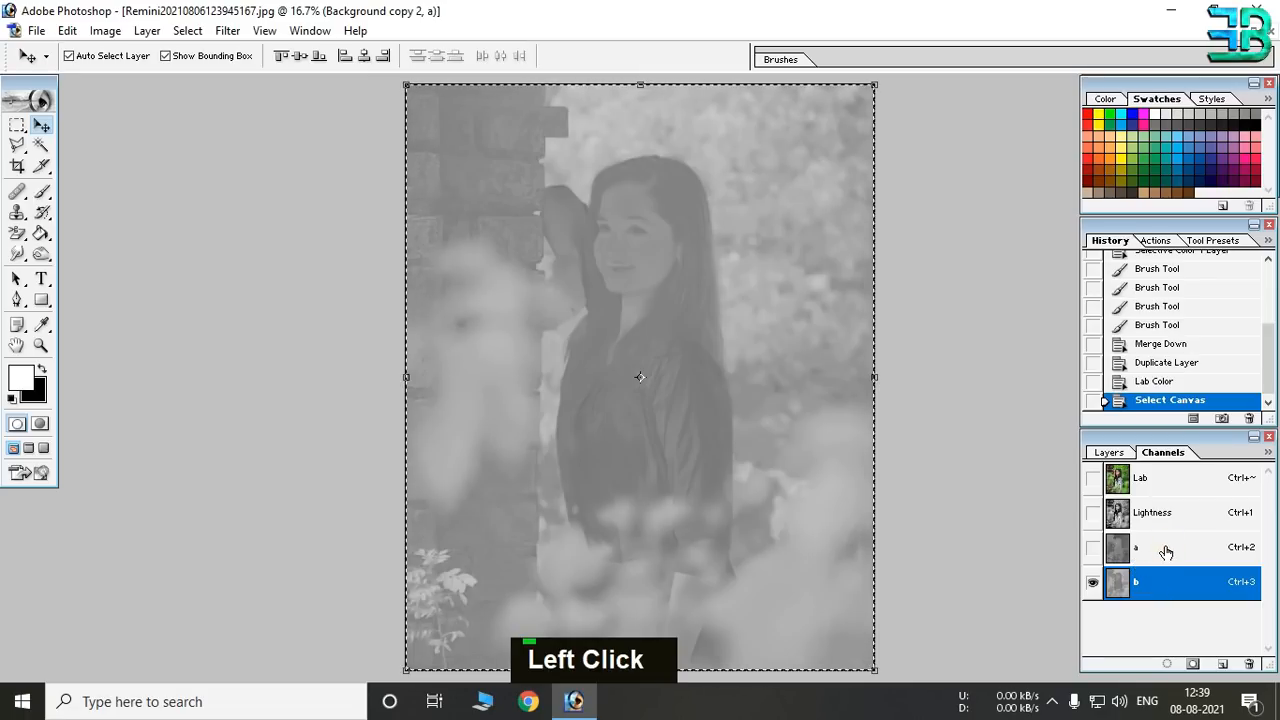
key(ctrl+v)
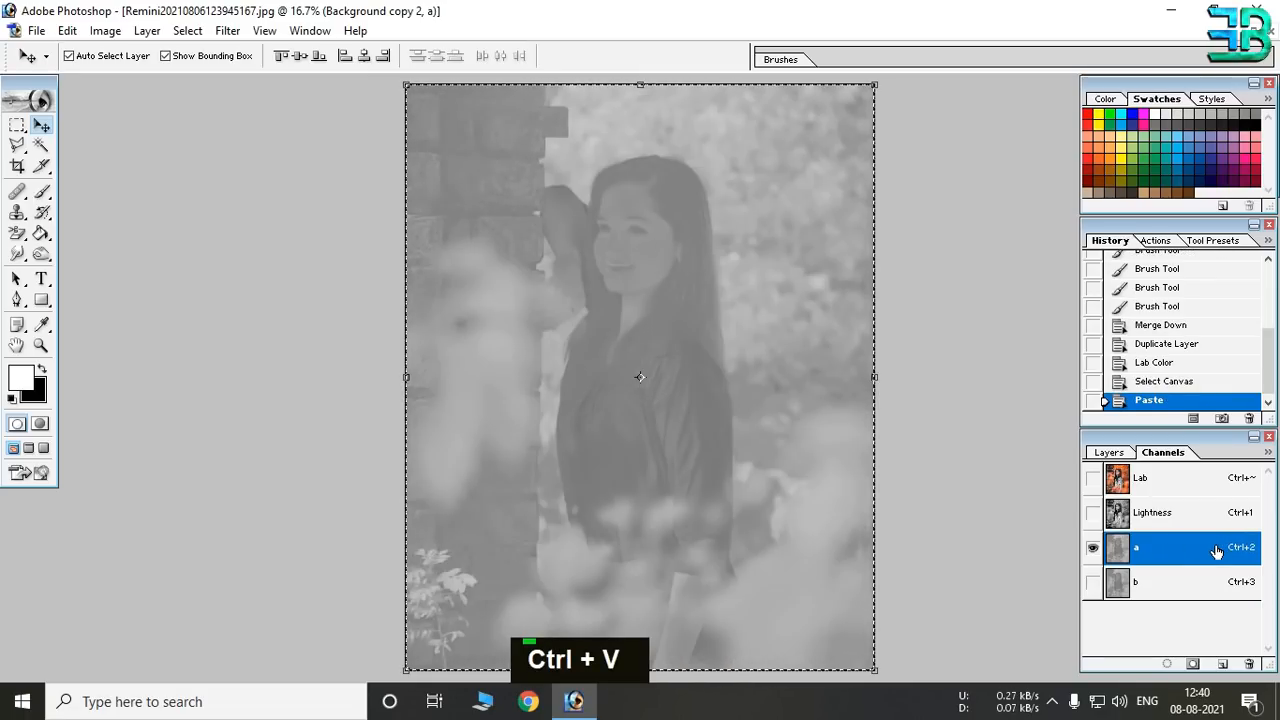
click(1160, 487)
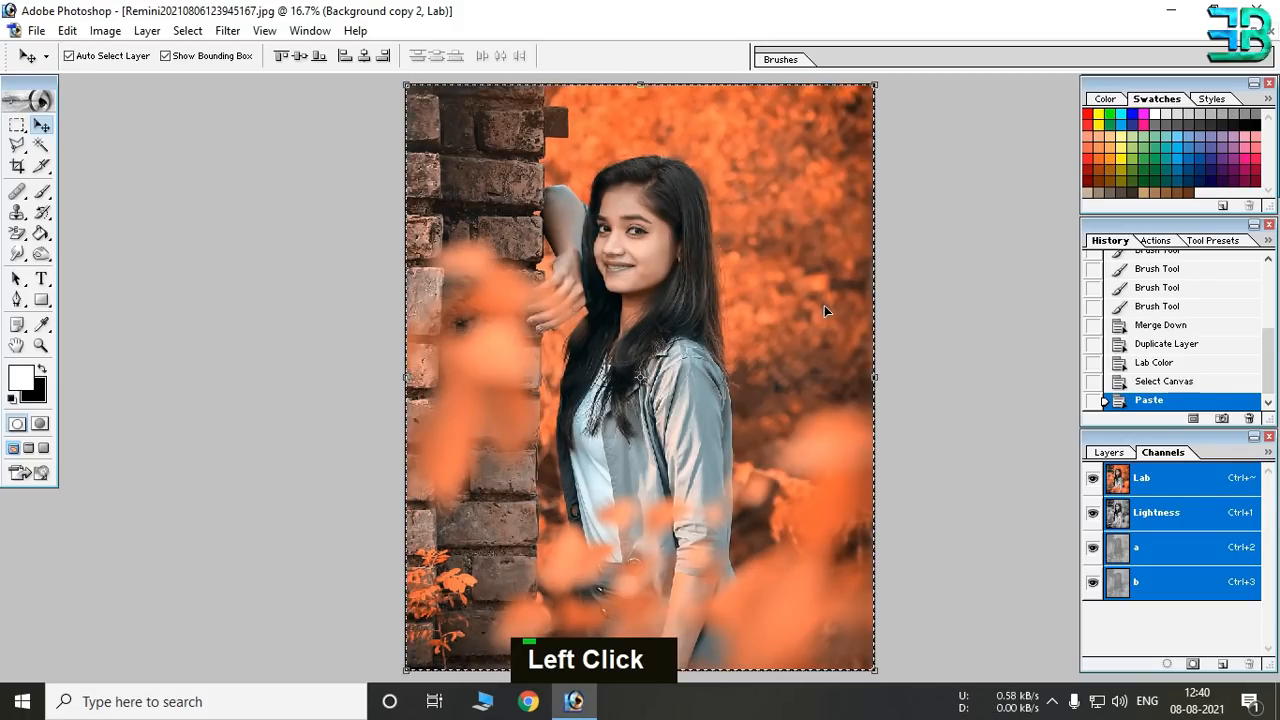
click(1108, 452)
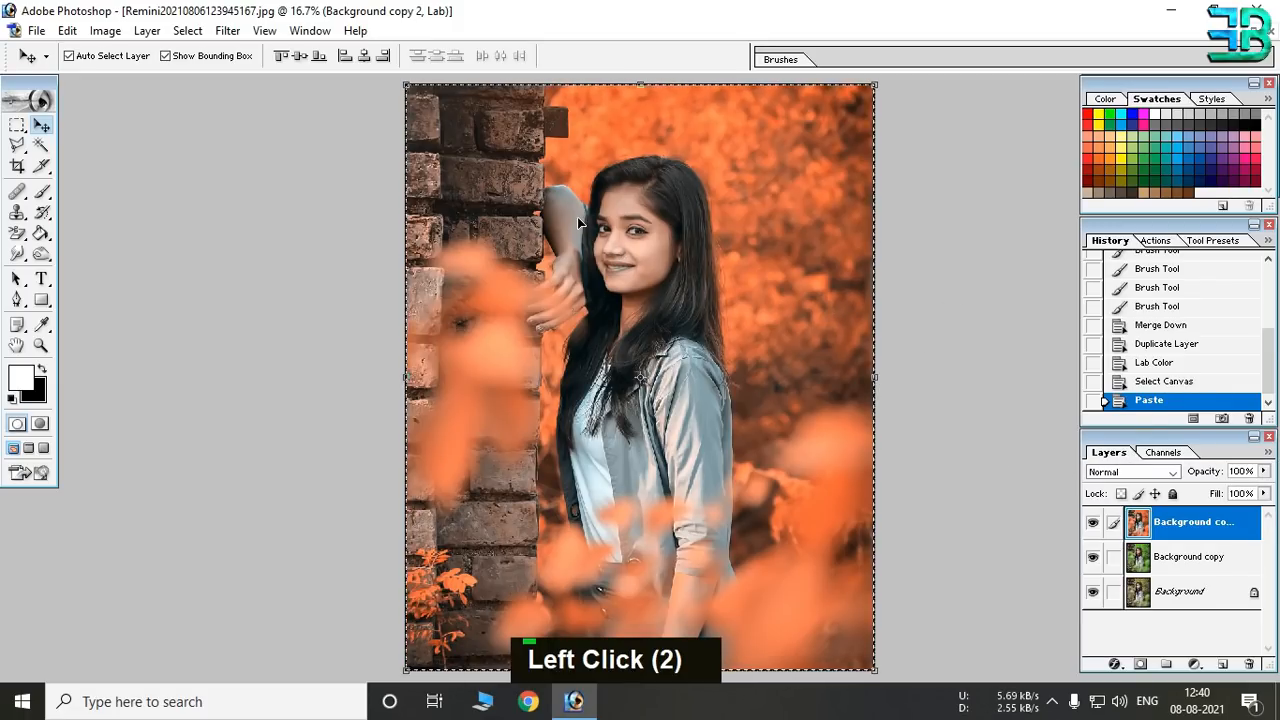
key(ctrl)
key(ctrl+d)
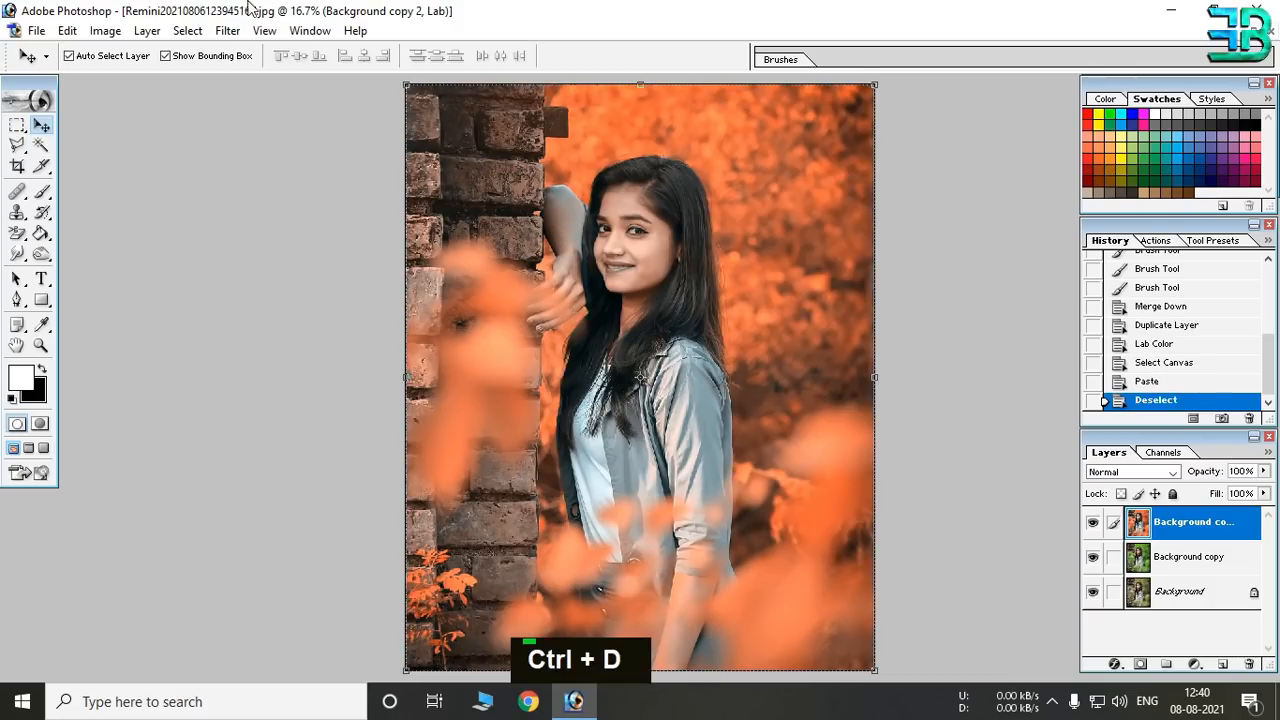
Convert the image mode back to RGB Color without flattening the layers.
click(105, 30)
click(141, 53)
click(344, 139)
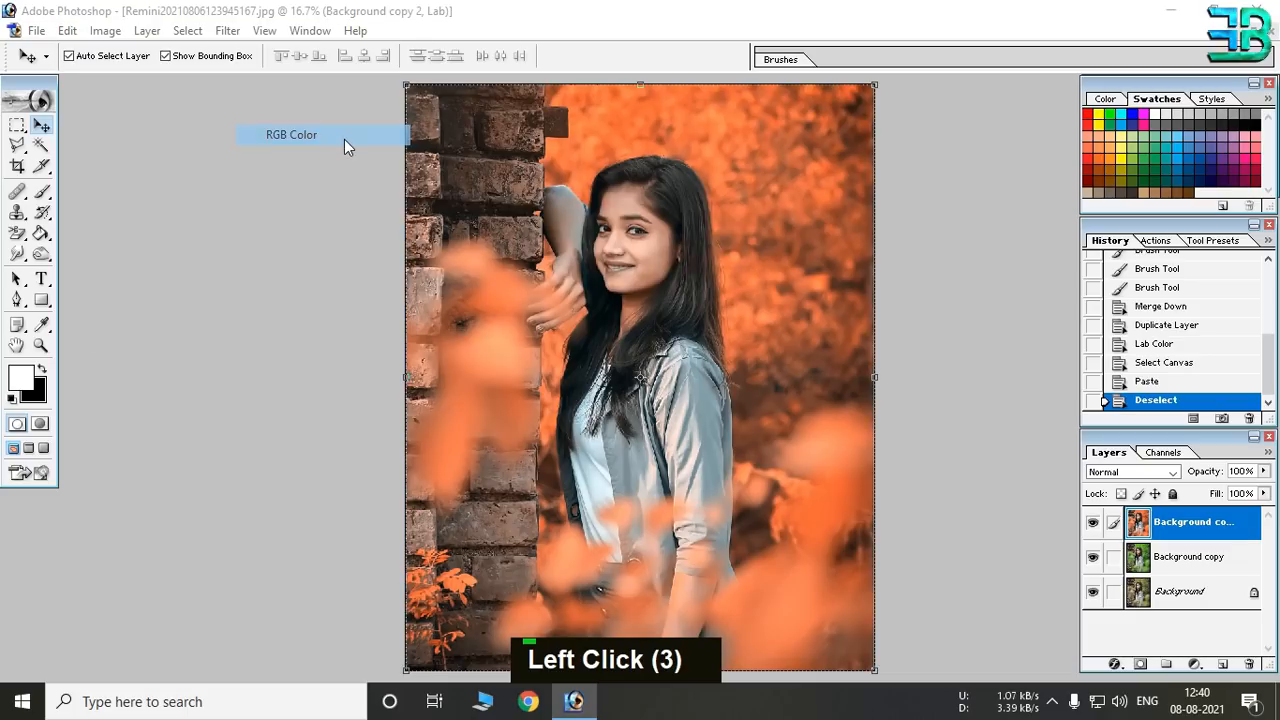
click(667, 277)
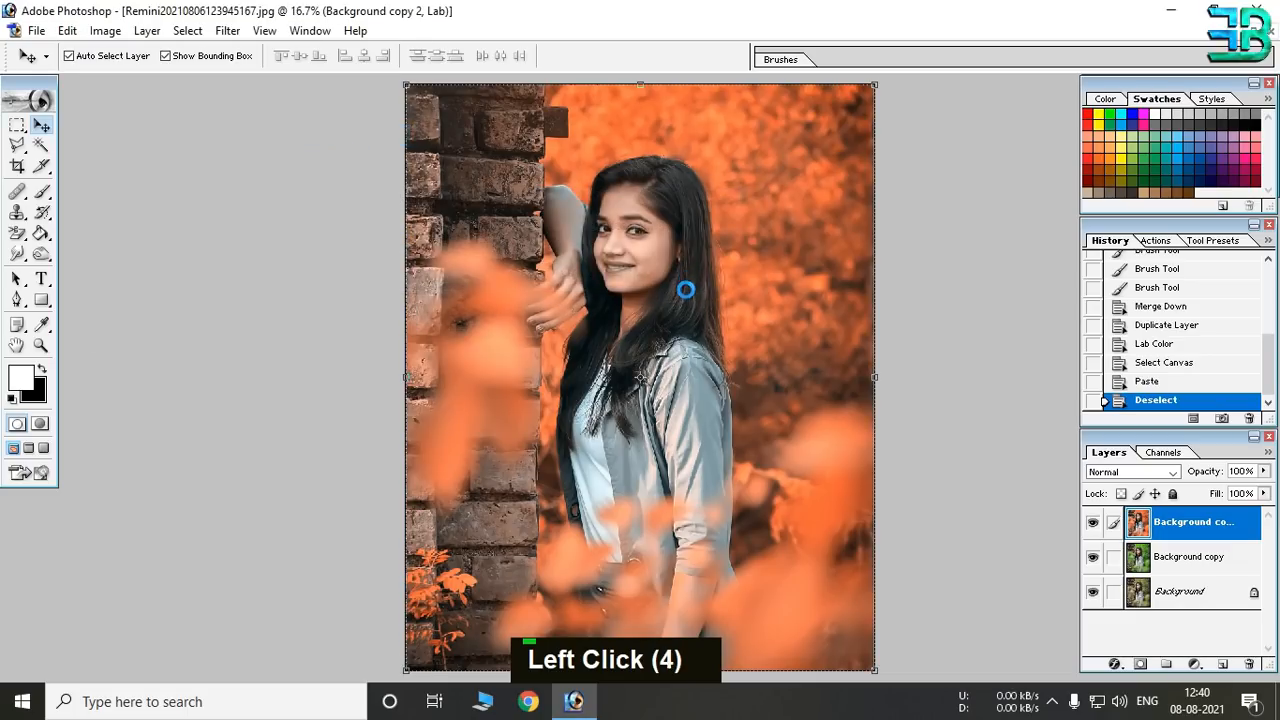
double_click(1176, 525)
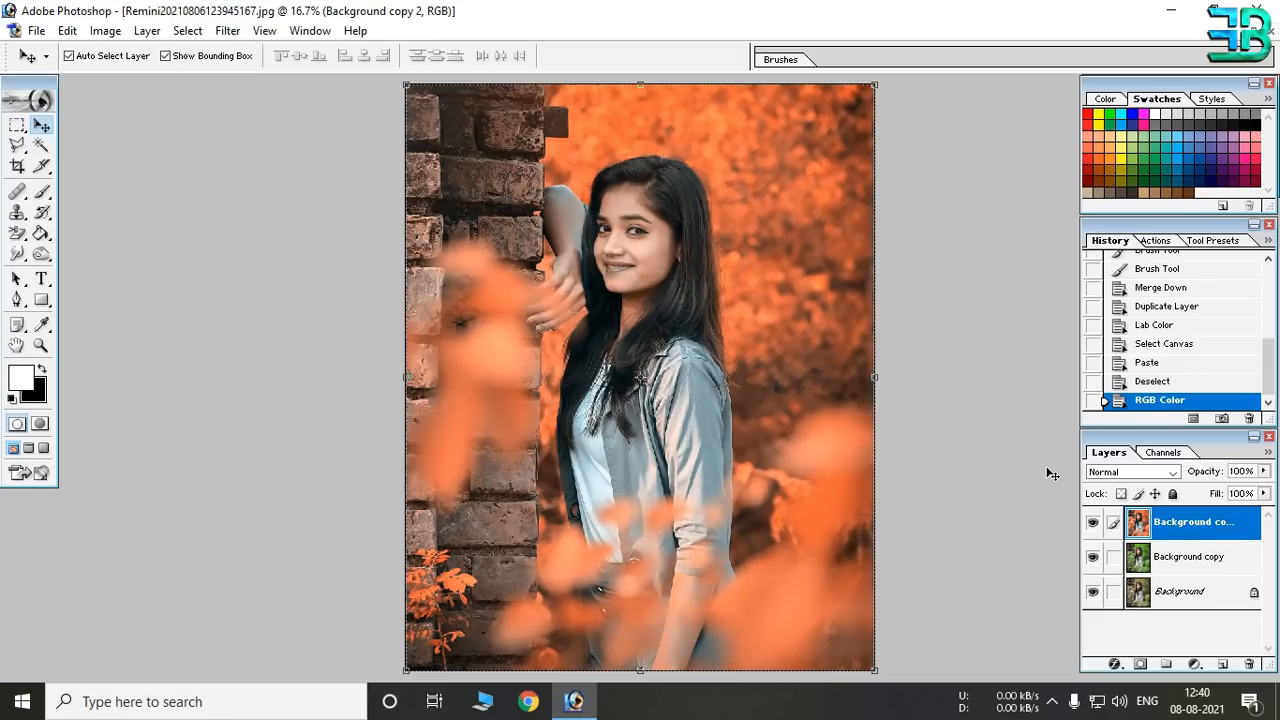
Inspect the woman's face and lips up close and add a layer mask to the orange Background copy 2 layer.
ctrl+click(617, 266)
ctrl+click(617, 266)
ctrl+click(643, 349)
ctrl+click(608, 452)
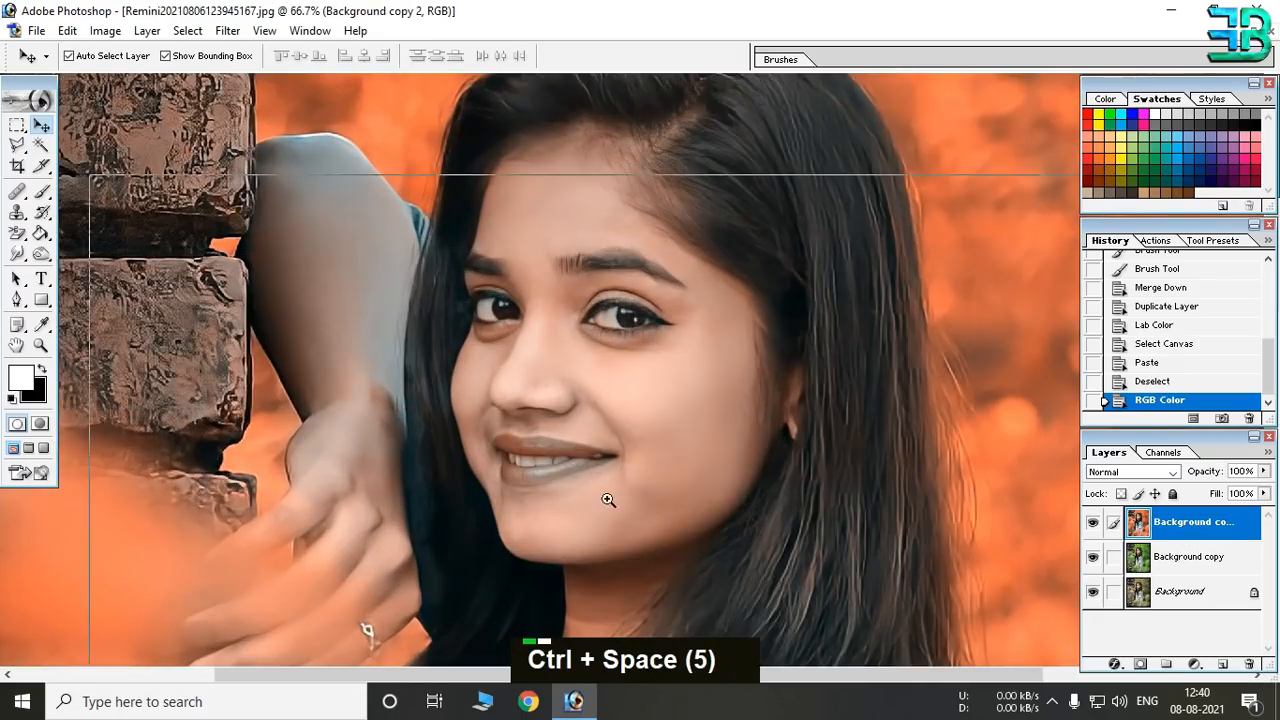
ctrl+click(606, 500)
drag(591, 306, 764, 538)
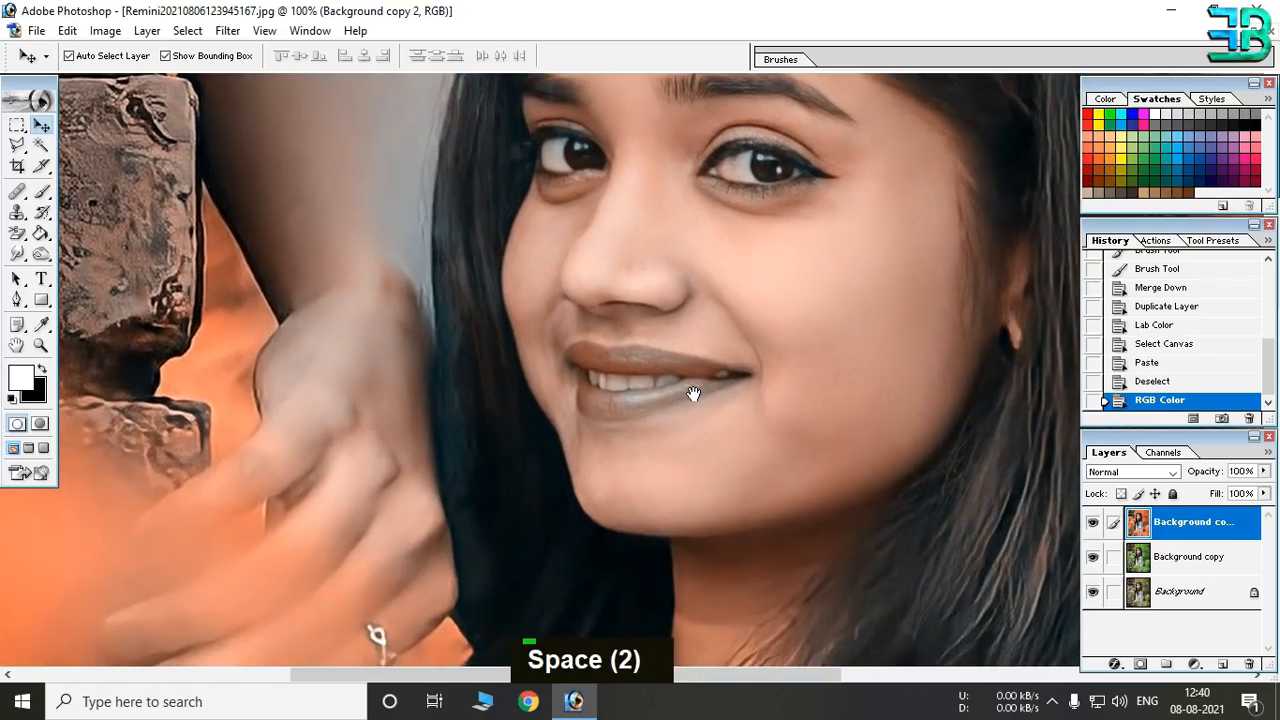
alt+click(766, 289)
drag(732, 367, 741, 344)
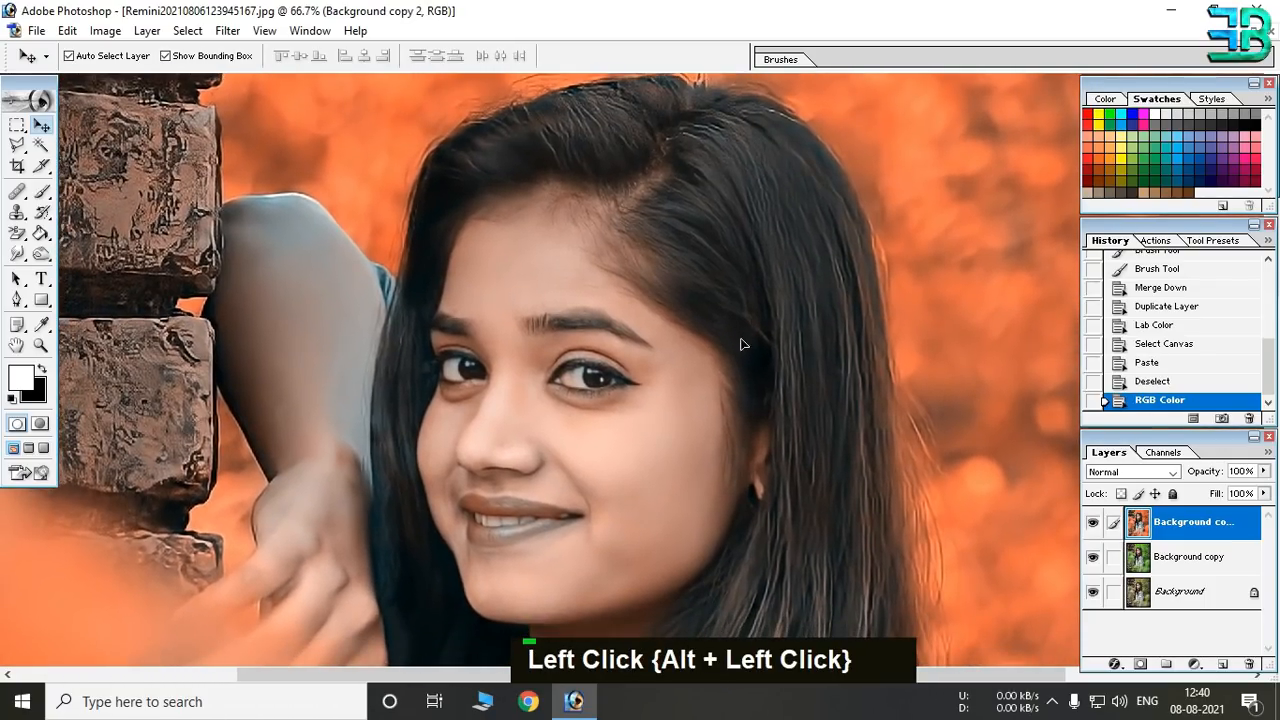
click(1140, 664)
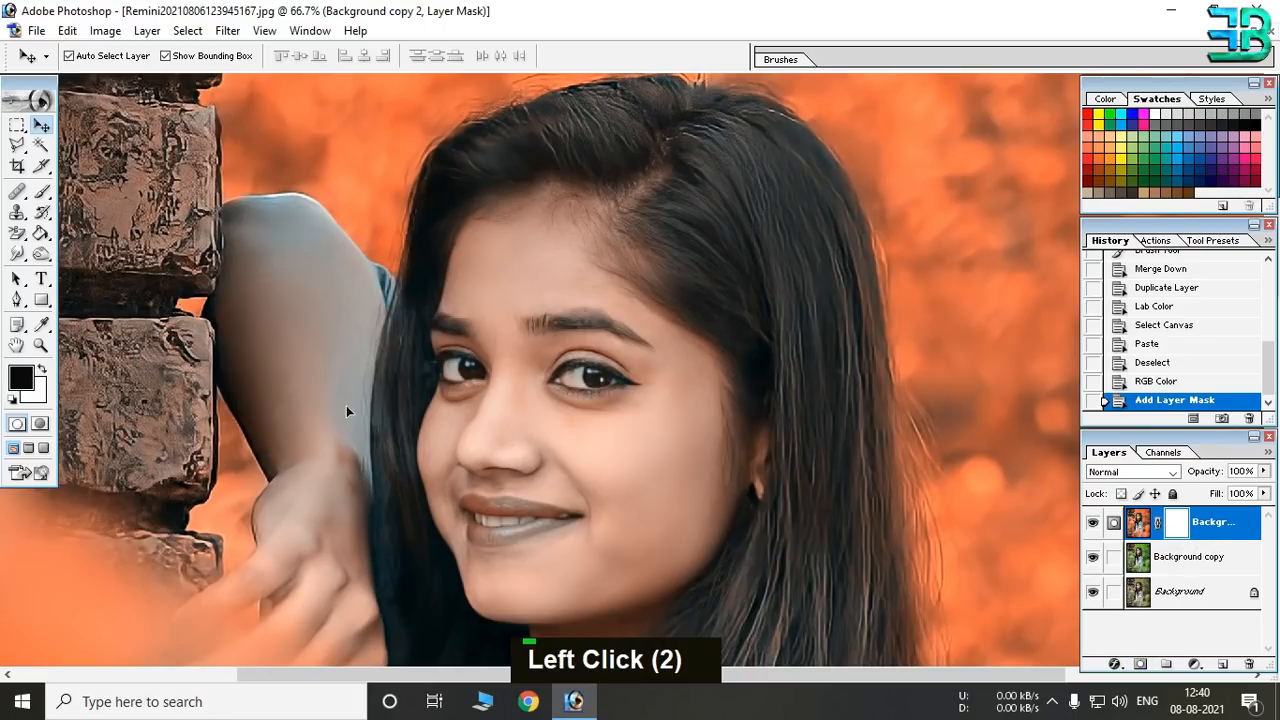
Paint black with the Brush on the Background copy 2 mask over the woman's face, lips and neck to restore the natural skin.
click(41, 191)
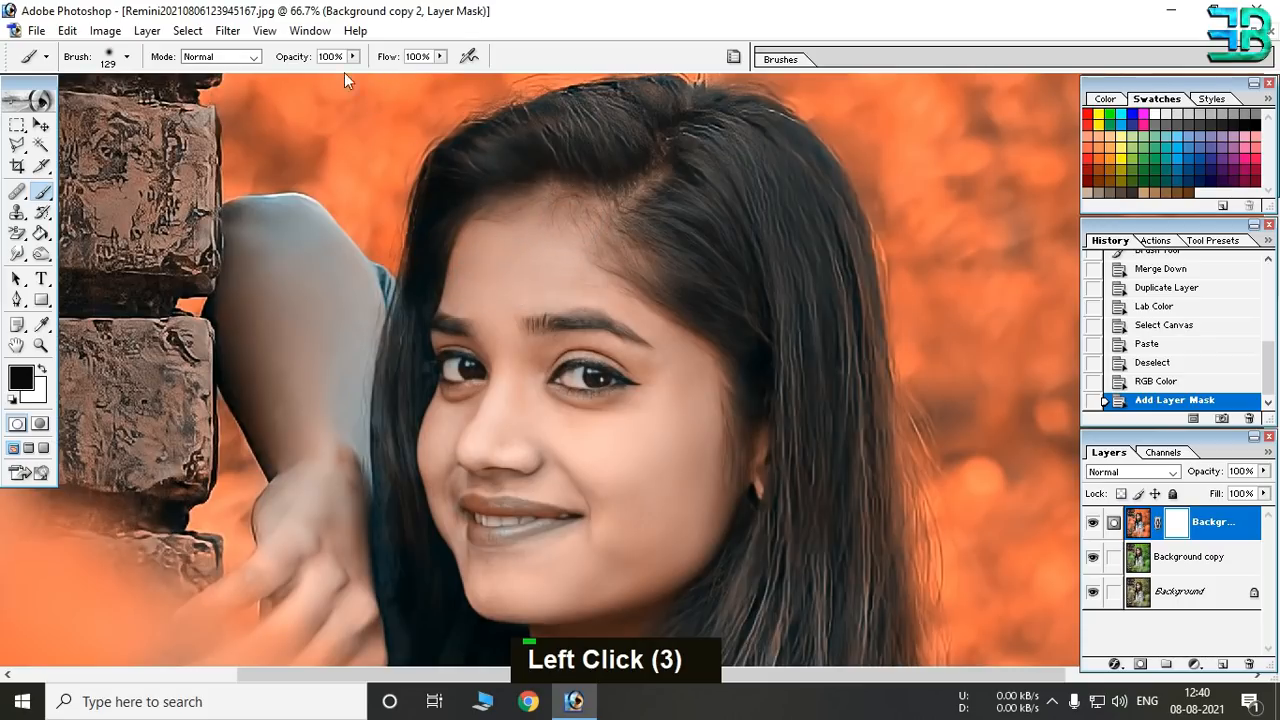
click(493, 307)
drag(575, 510, 475, 505)
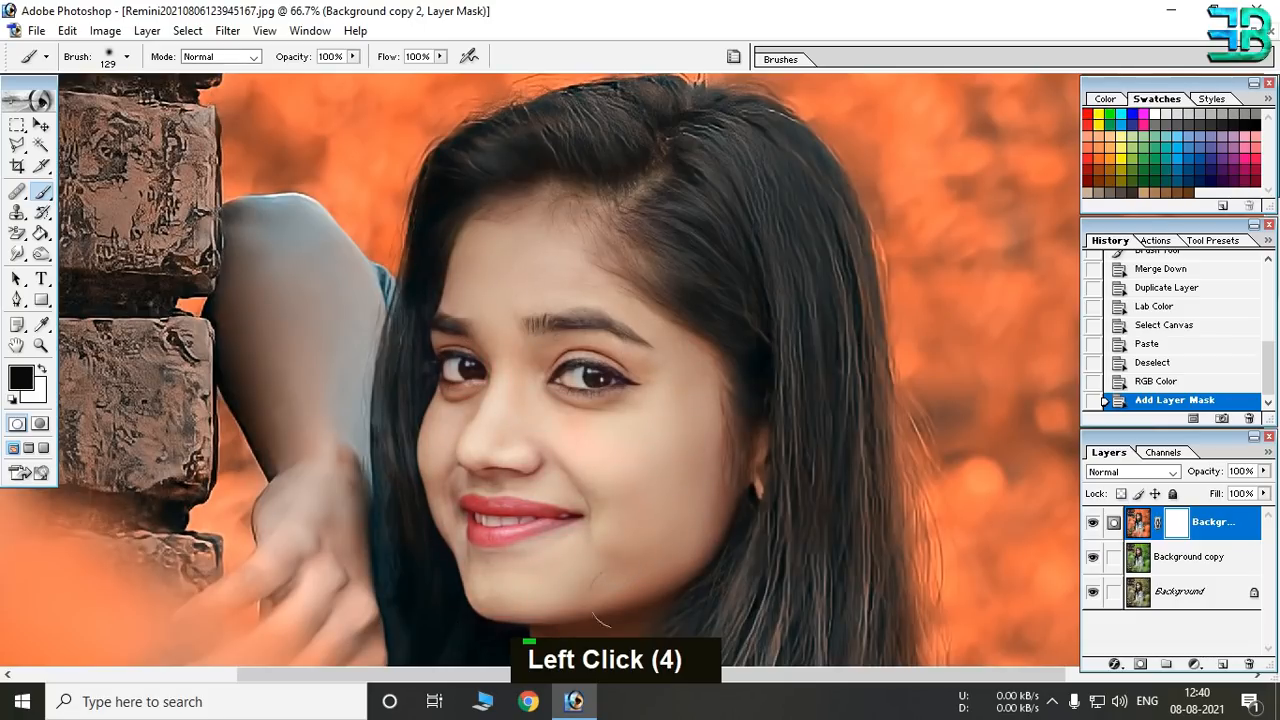
click(547, 236)
scroll(563, 243, down, 3)
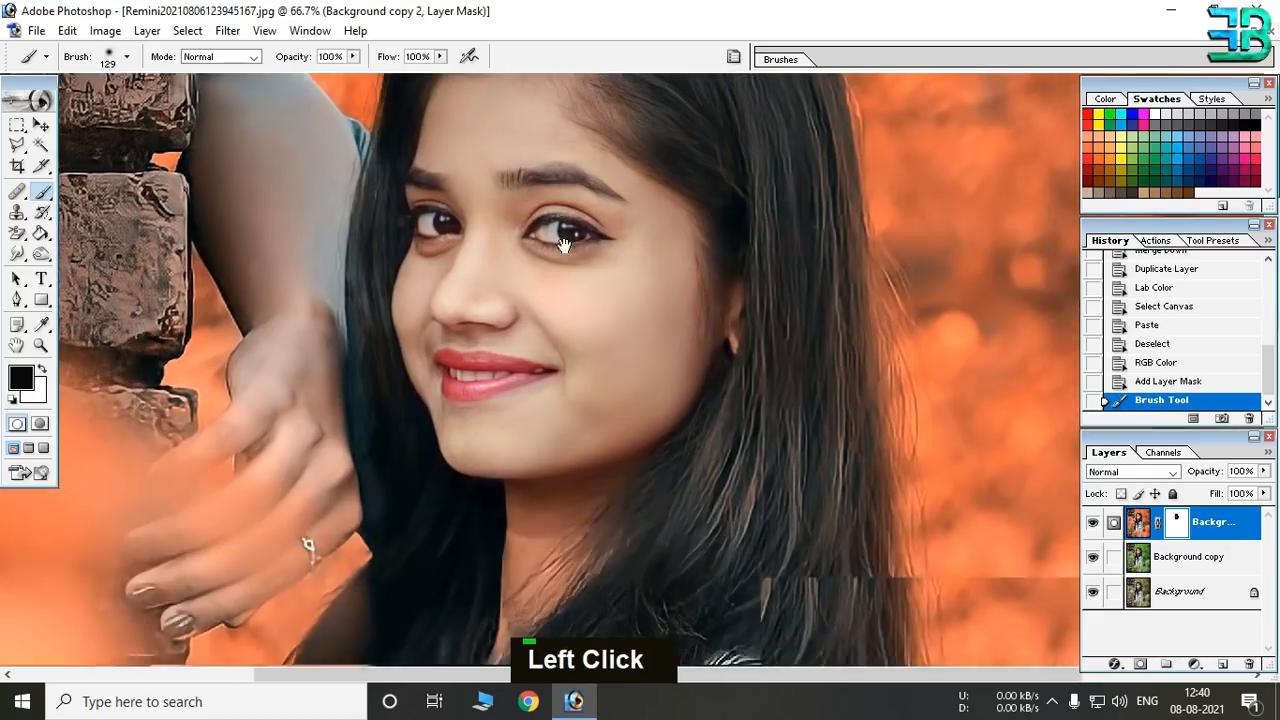
scroll(563, 243, down, 4)
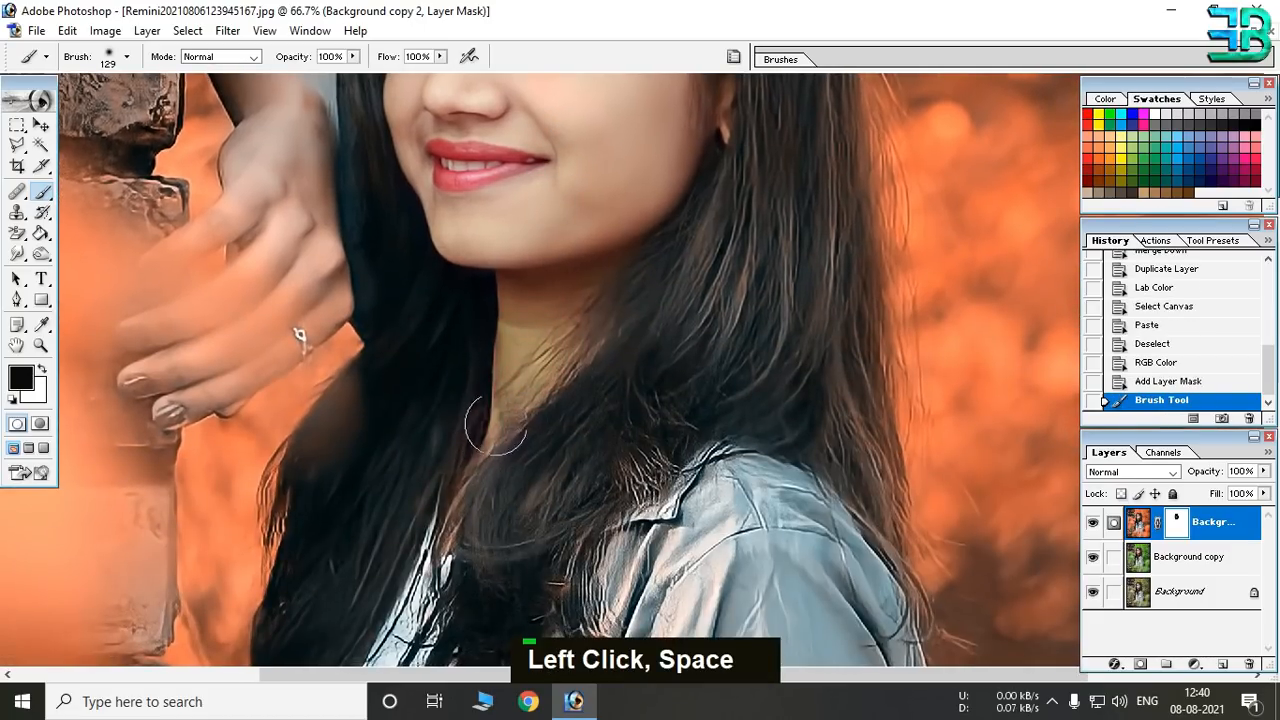
click(528, 250)
mouse_move(581, 231)
mouse_down()
mouse_move(577, 300)
mouse_move(677, 385)
mouse_up()
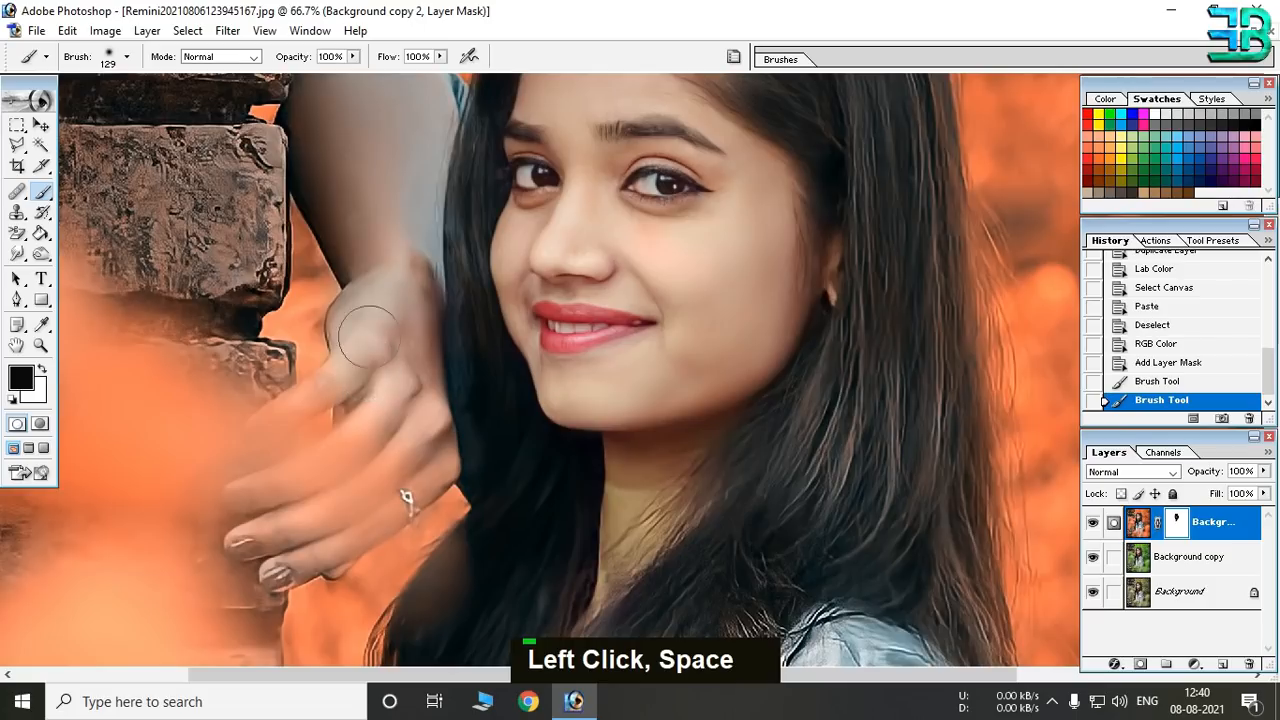
Mask the orange effect off the woman's hand and raised arm, and paint white over the green spill beside the arm.
mouse_move(369, 336)
mouse_down()
mouse_move(388, 270)
mouse_move(412, 400)
mouse_up()
drag(406, 497, 426, 619)
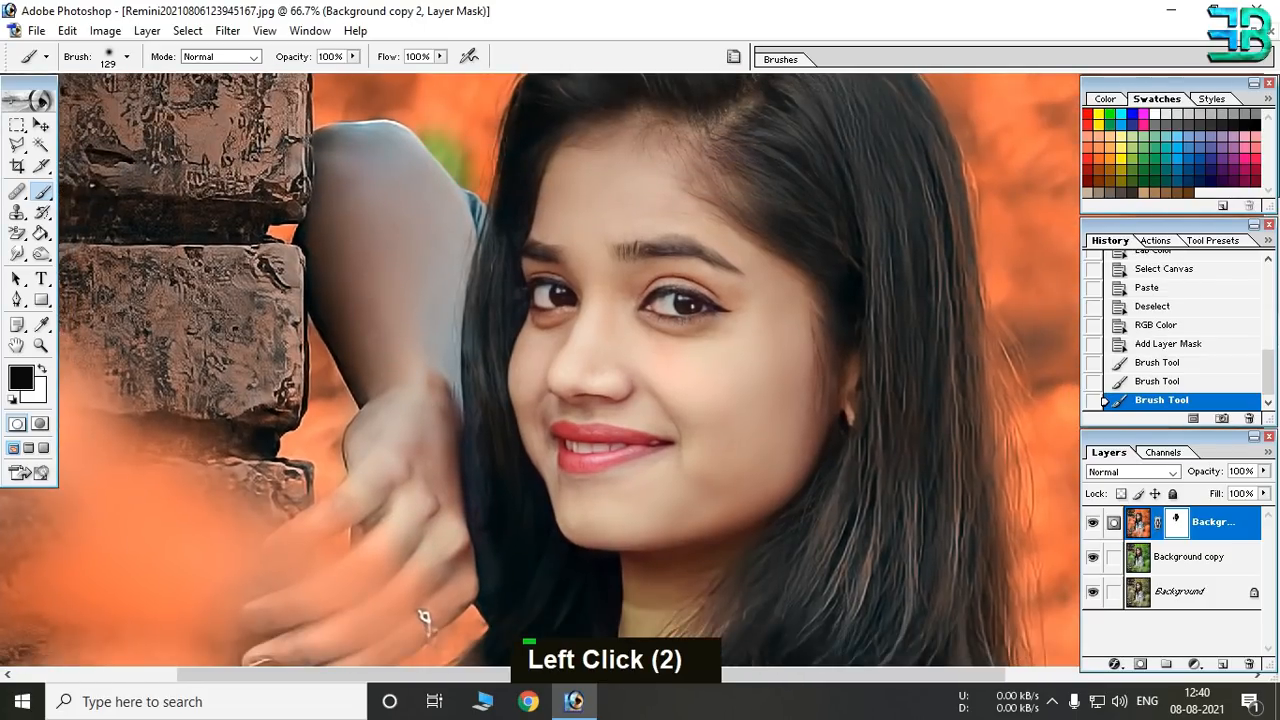
drag(435, 318, 412, 366)
key(x)
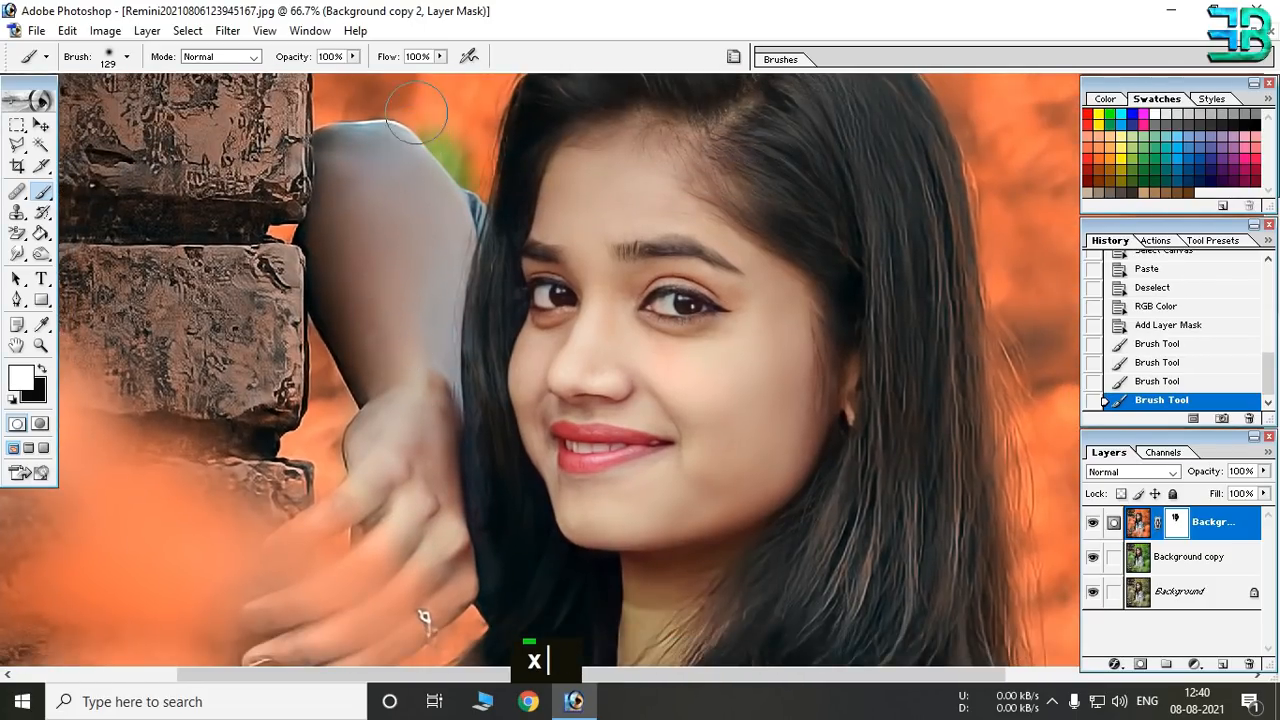
mouse_move(418, 114)
mouse_down()
mouse_move(460, 162)
mouse_move(456, 142)
mouse_move(476, 187)
mouse_up()
key(x)
Add a Color Balance adjustment layer above Background copy 2.
alt+click(646, 388)
alt+click(655, 402)
alt+click(657, 405)
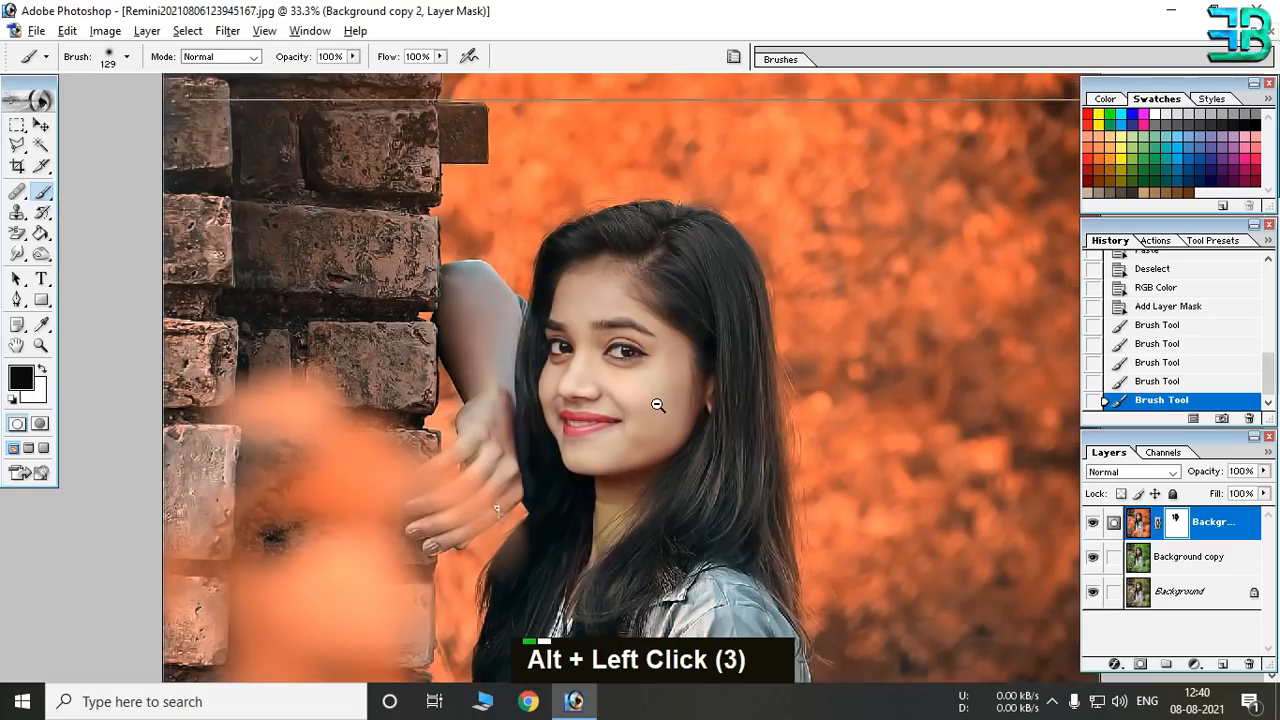
alt+click(660, 412)
alt+click(690, 480)
alt+click(696, 518)
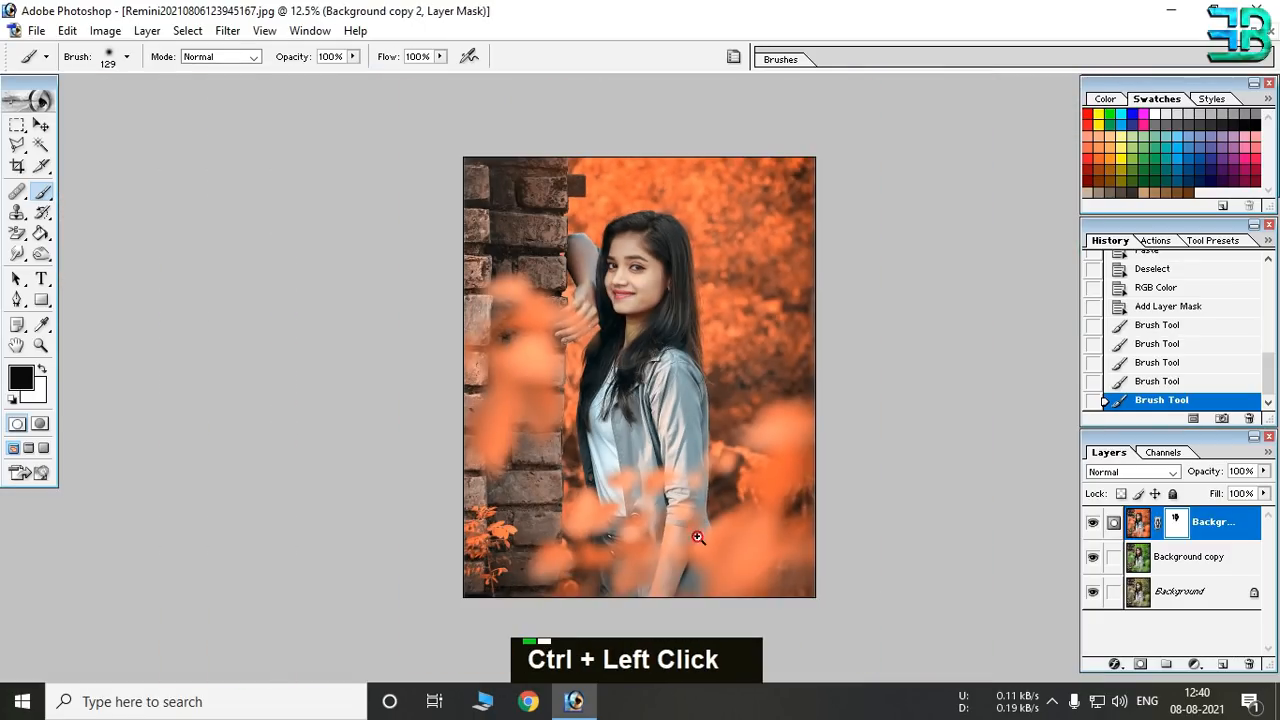
ctrl+click(698, 538)
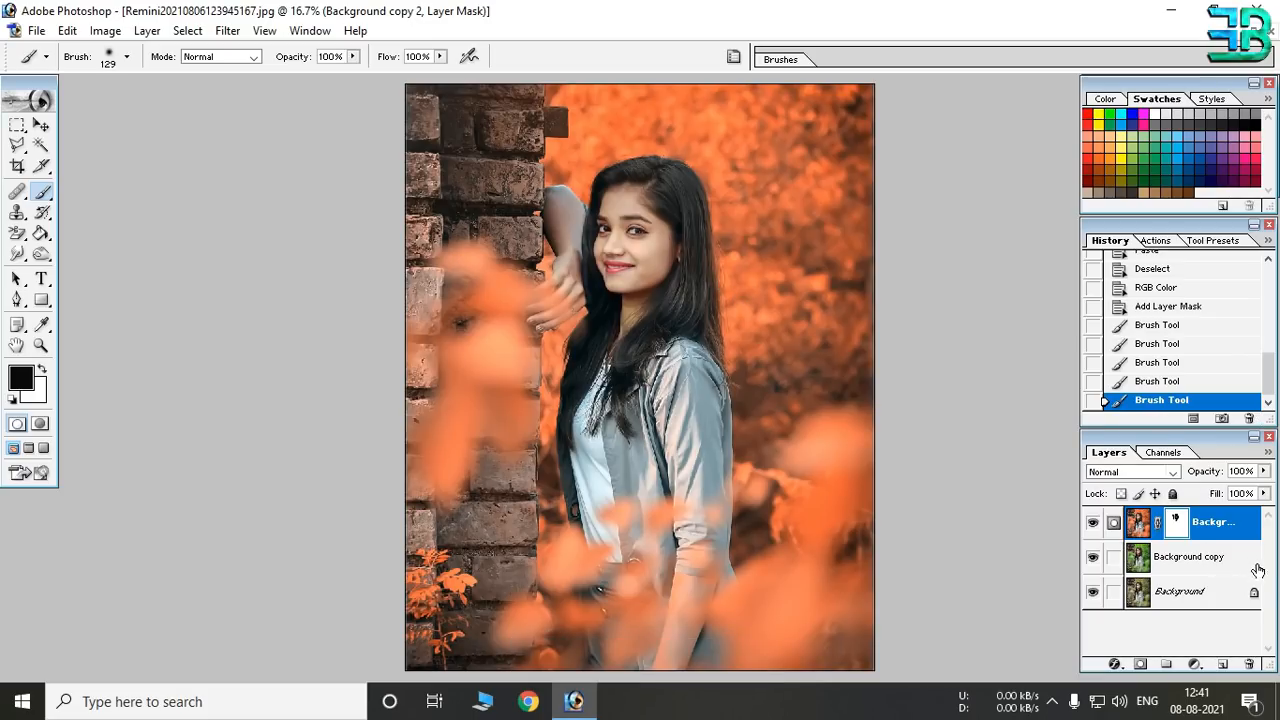
click(1195, 663)
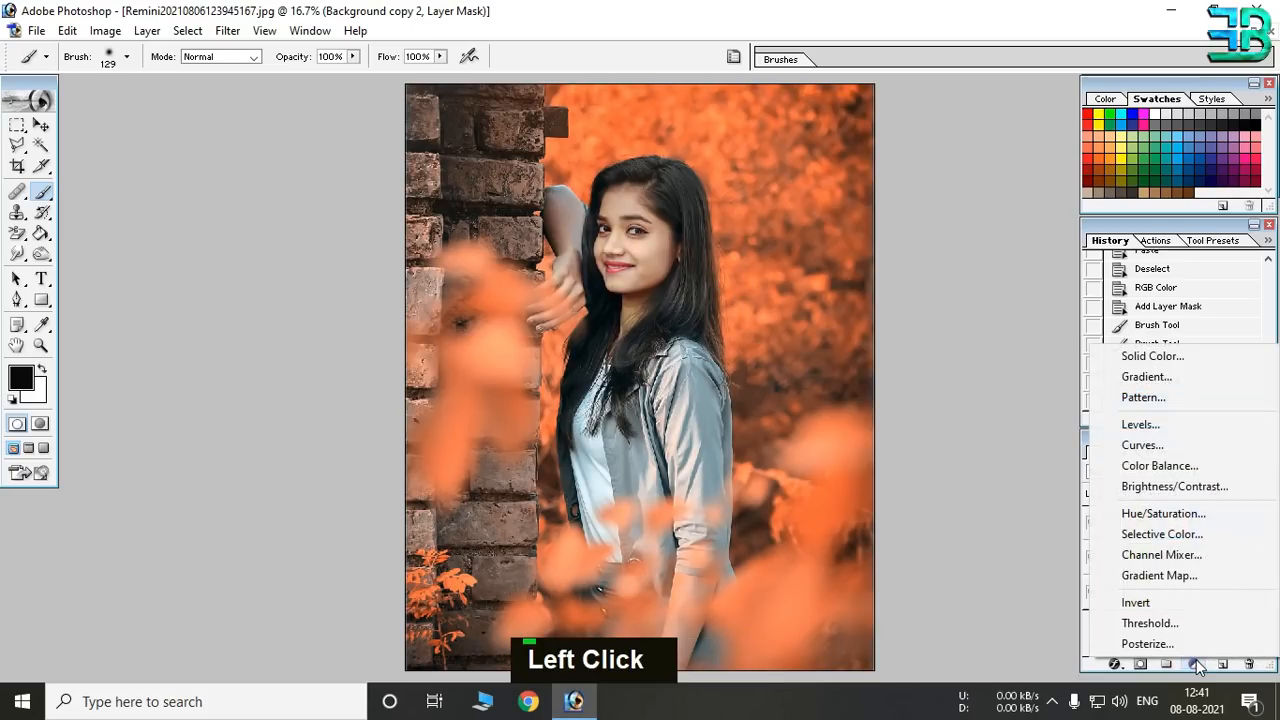
click(1150, 466)
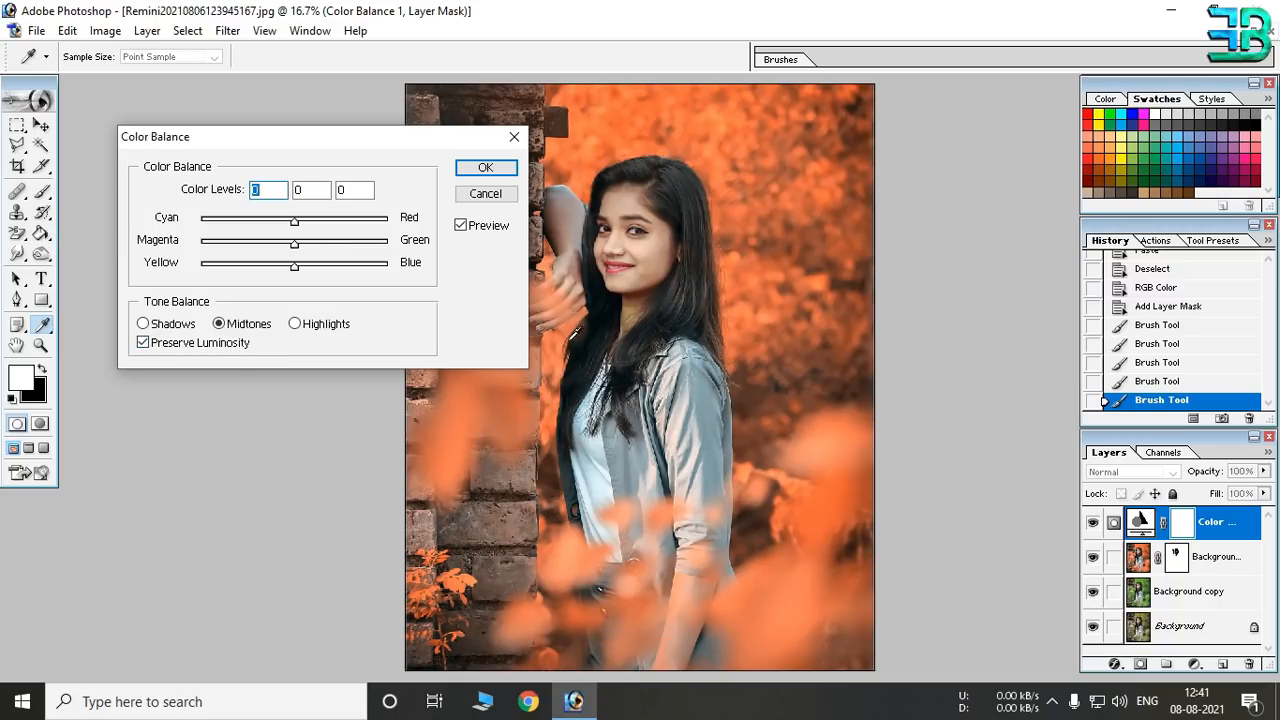
Set the Color Balance highlights to -11 cyan/red, -20 magenta/green and +20 yellow/blue.
click(294, 332)
click(333, 337)
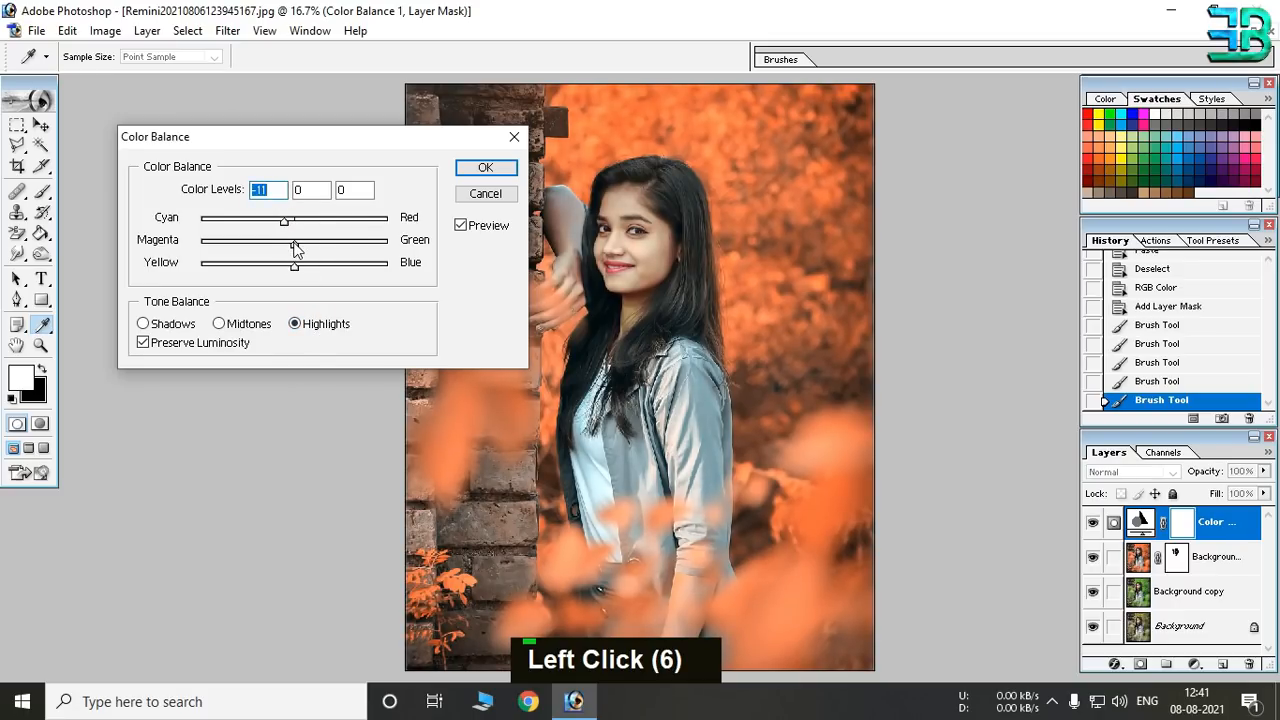
drag(294, 243, 313, 273)
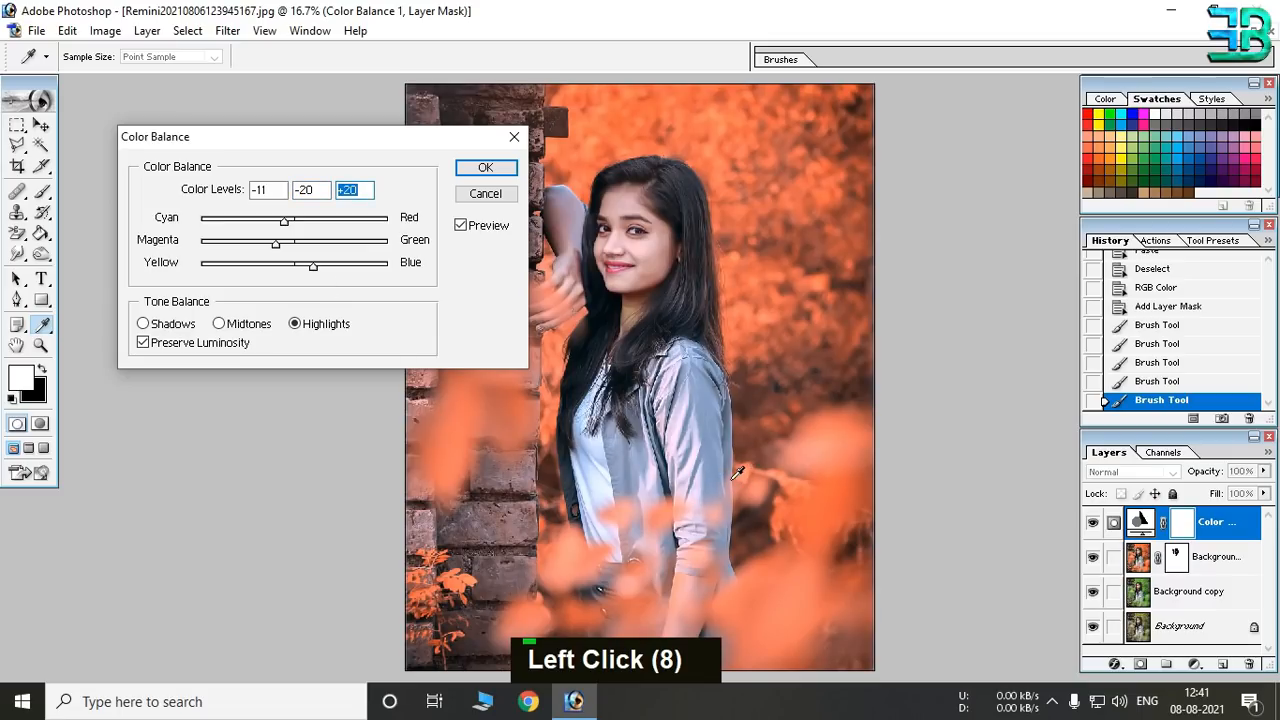
drag(313, 268, 317, 265)
drag(314, 270, 312, 268)
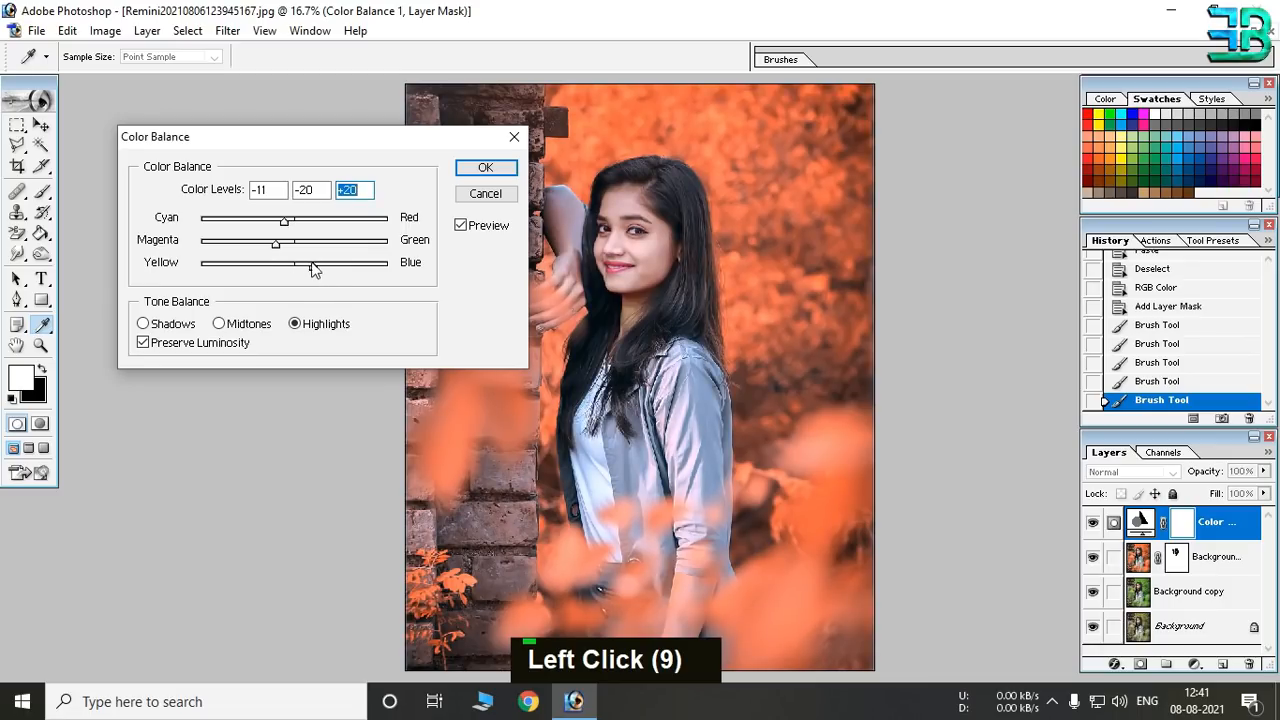
Set the Color Balance midtones to -5 cyan/red, -6 magenta/green and +3 yellow/blue.
click(241, 326)
mouse_move(295, 226)
mouse_down()
mouse_move(284, 224)
mouse_move(326, 227)
mouse_move(288, 222)
mouse_move(303, 249)
mouse_move(285, 247)
mouse_up()
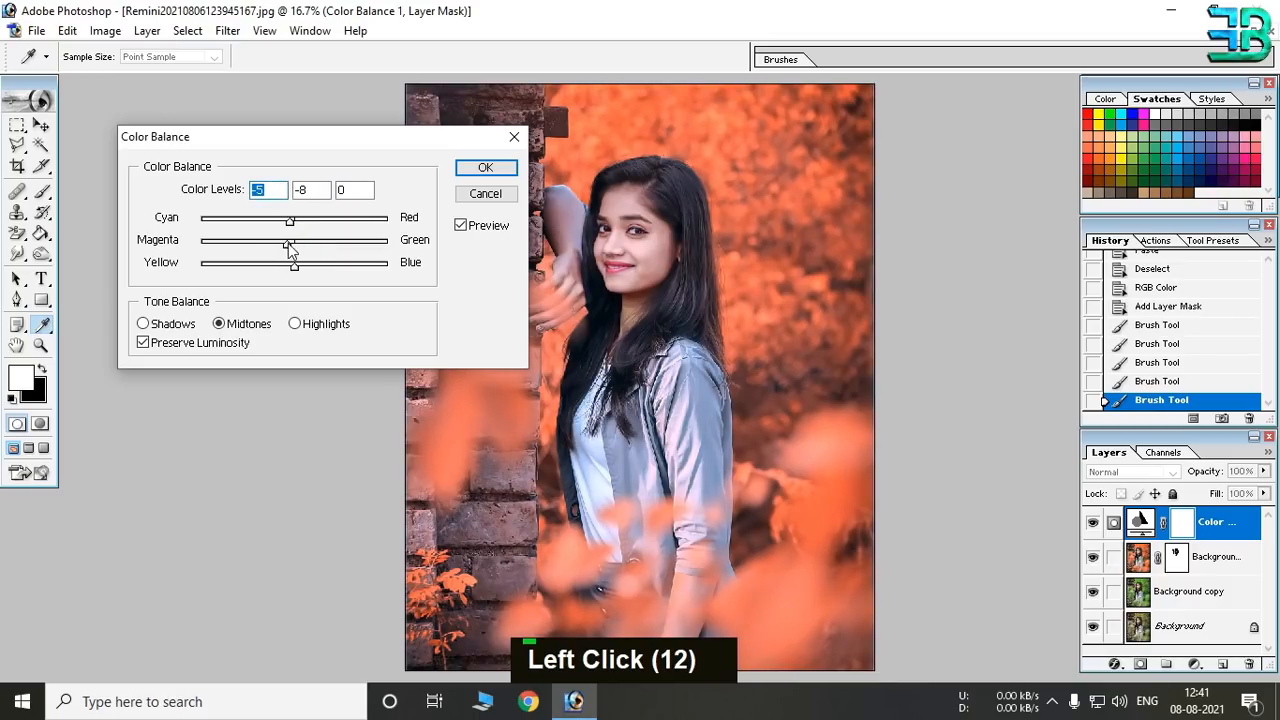
click(288, 243)
drag(295, 266, 304, 275)
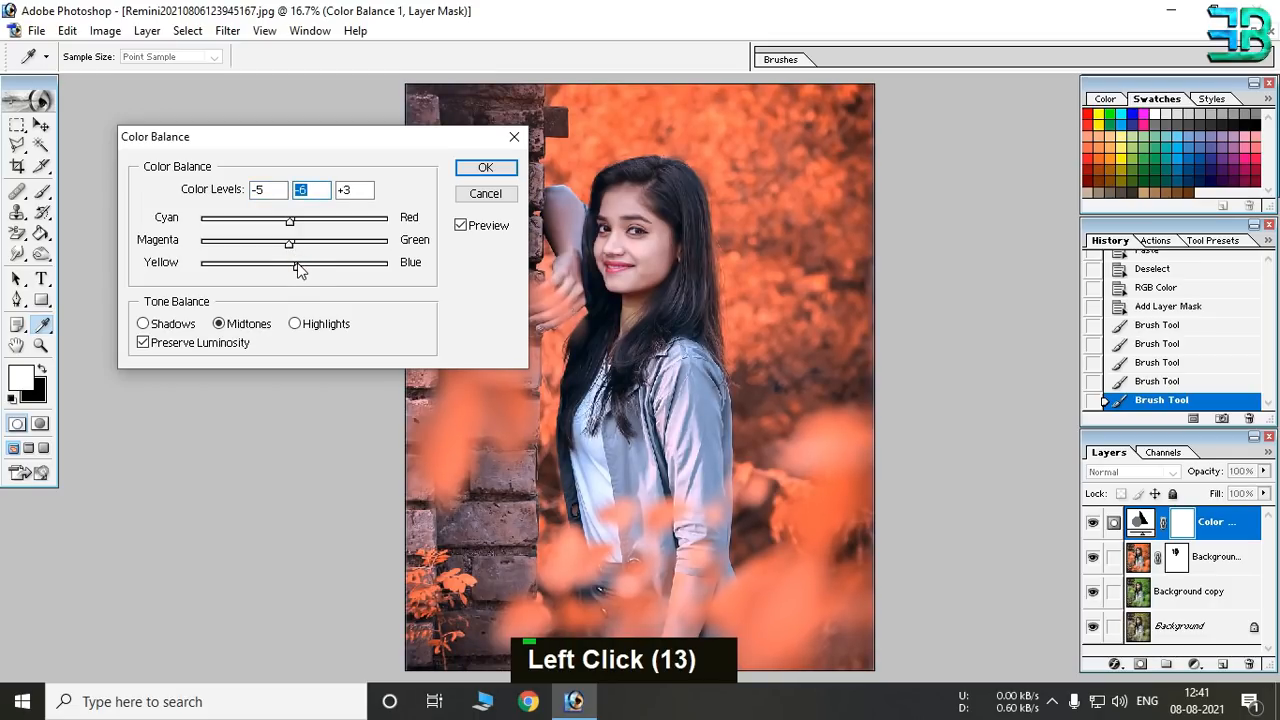
Set the Color Balance shadows to -11, -11 and +5 and apply the adjustment.
click(176, 324)
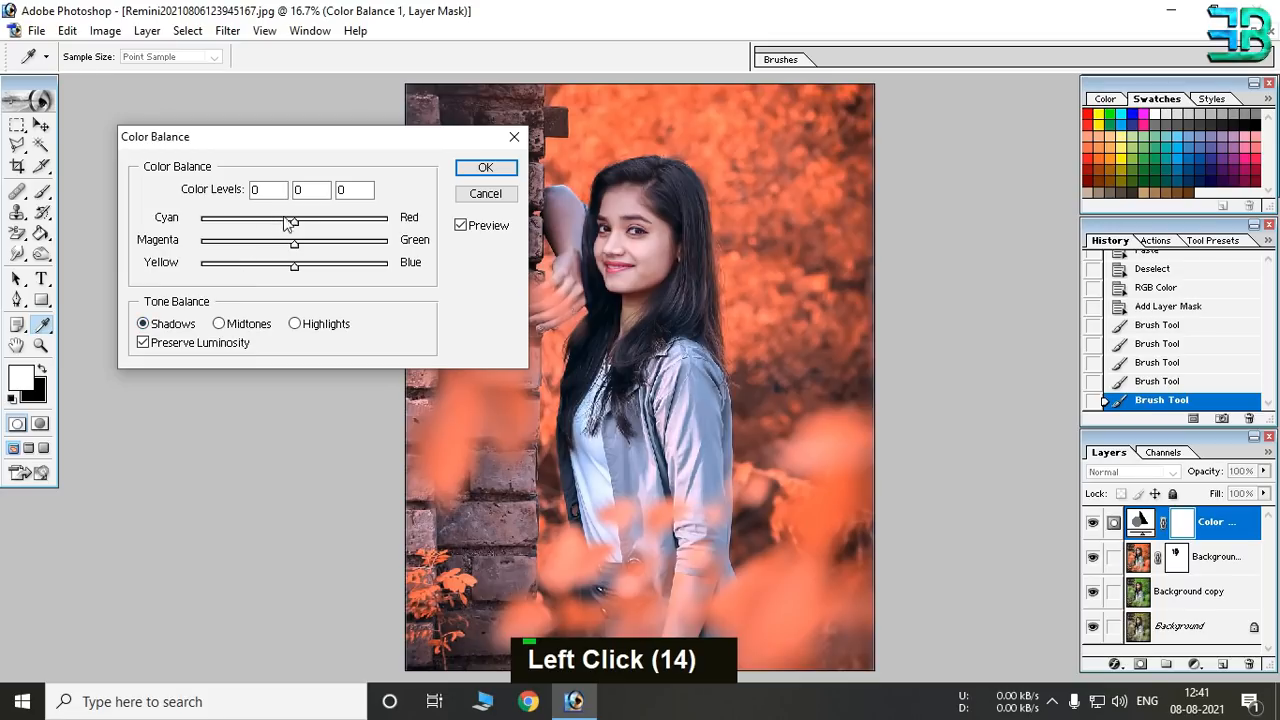
mouse_move(294, 222)
mouse_down()
mouse_move(278, 222)
mouse_move(286, 232)
mouse_up()
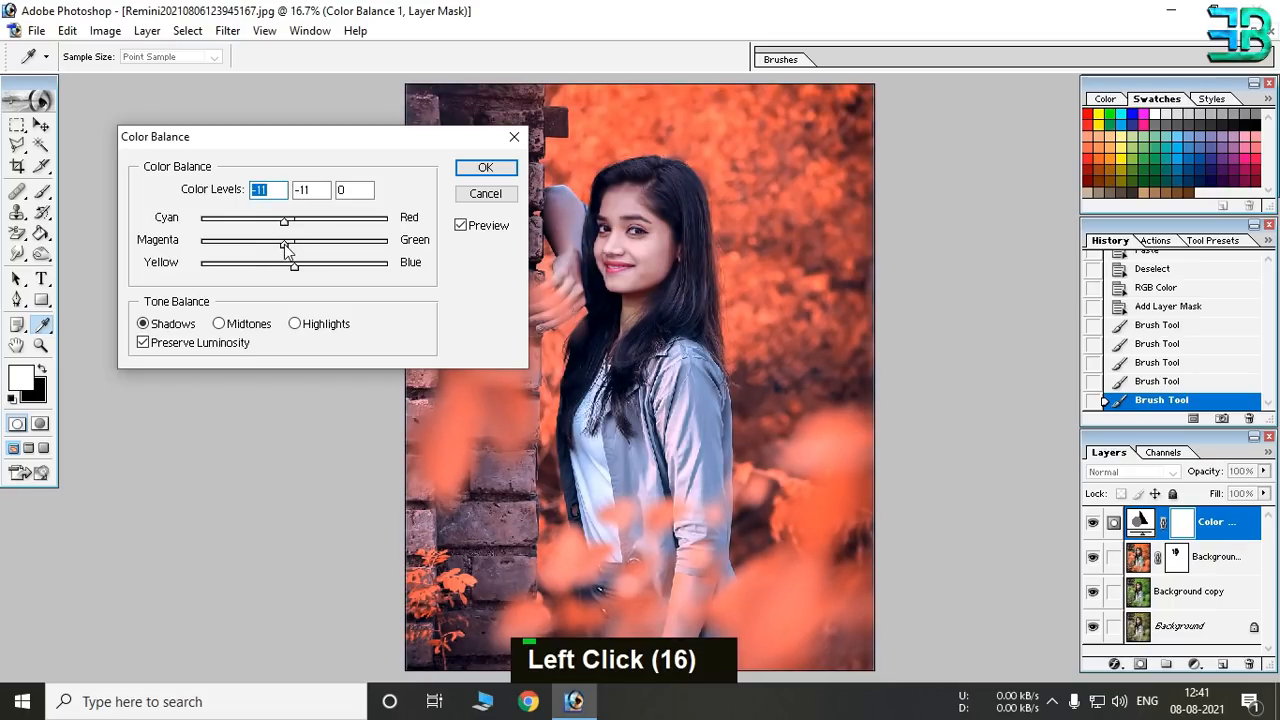
click(285, 245)
mouse_move(295, 272)
mouse_down()
mouse_move(308, 271)
mouse_move(280, 265)
mouse_up()
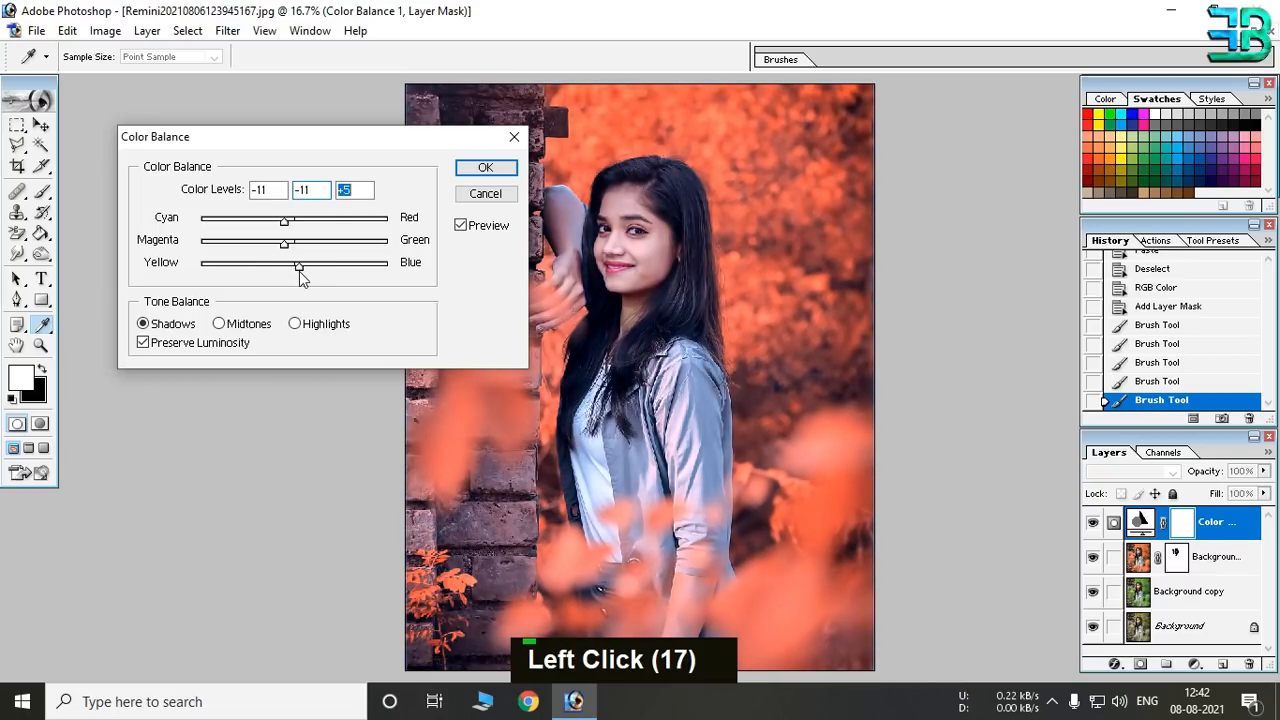
click(299, 268)
click(485, 167)
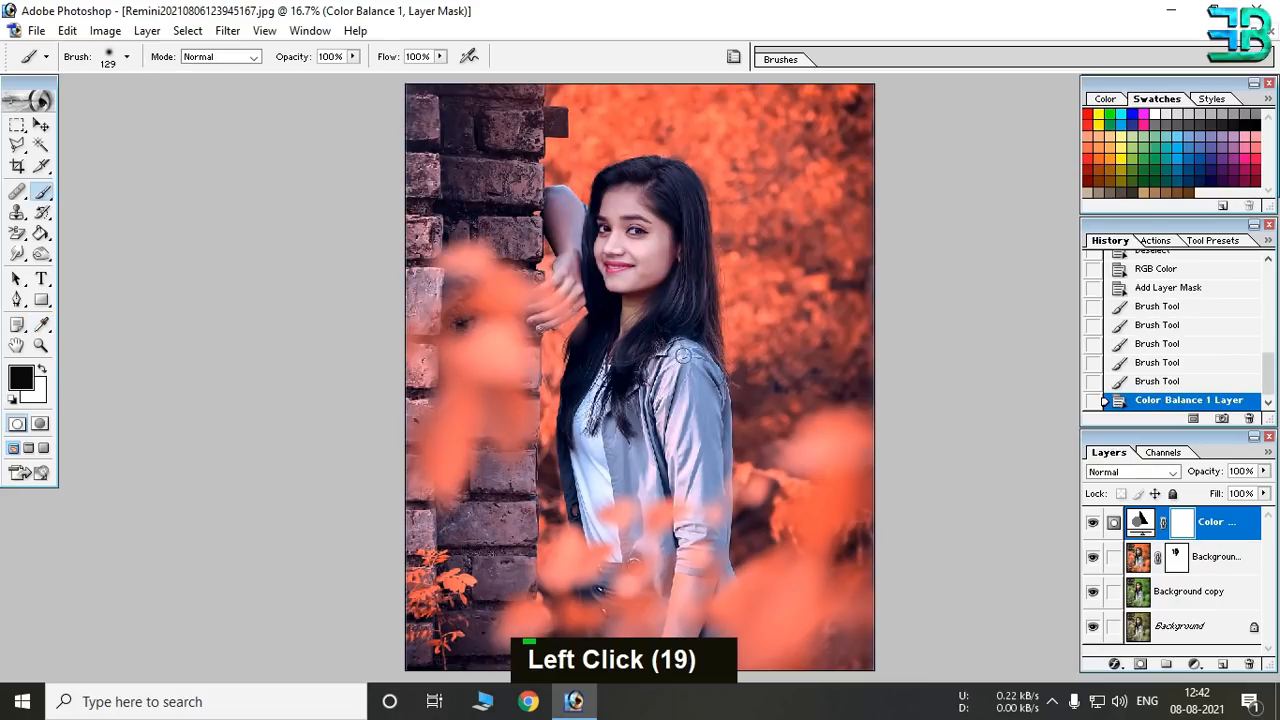
Examine the colour-balanced portrait as a whole and up close around the woman's eye and eyebrow.
alt+click(673, 312)
alt+click(673, 312)
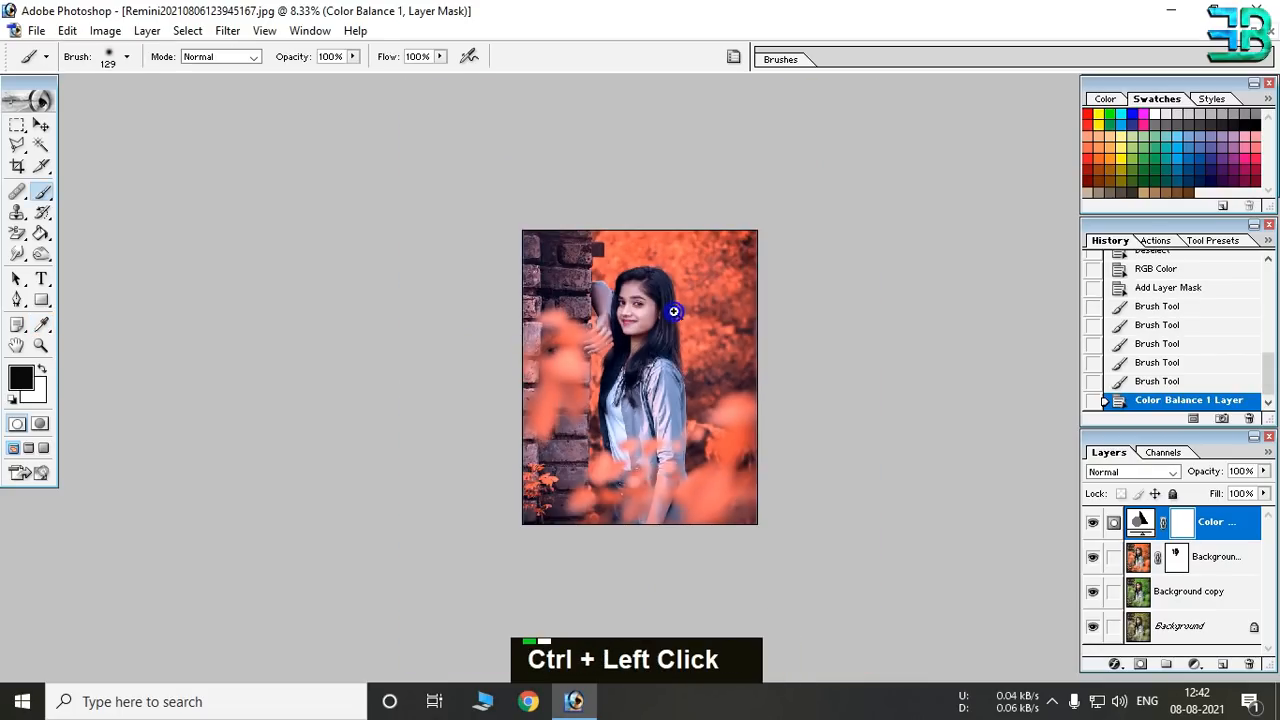
ctrl+click(673, 312)
ctrl+click(673, 312)
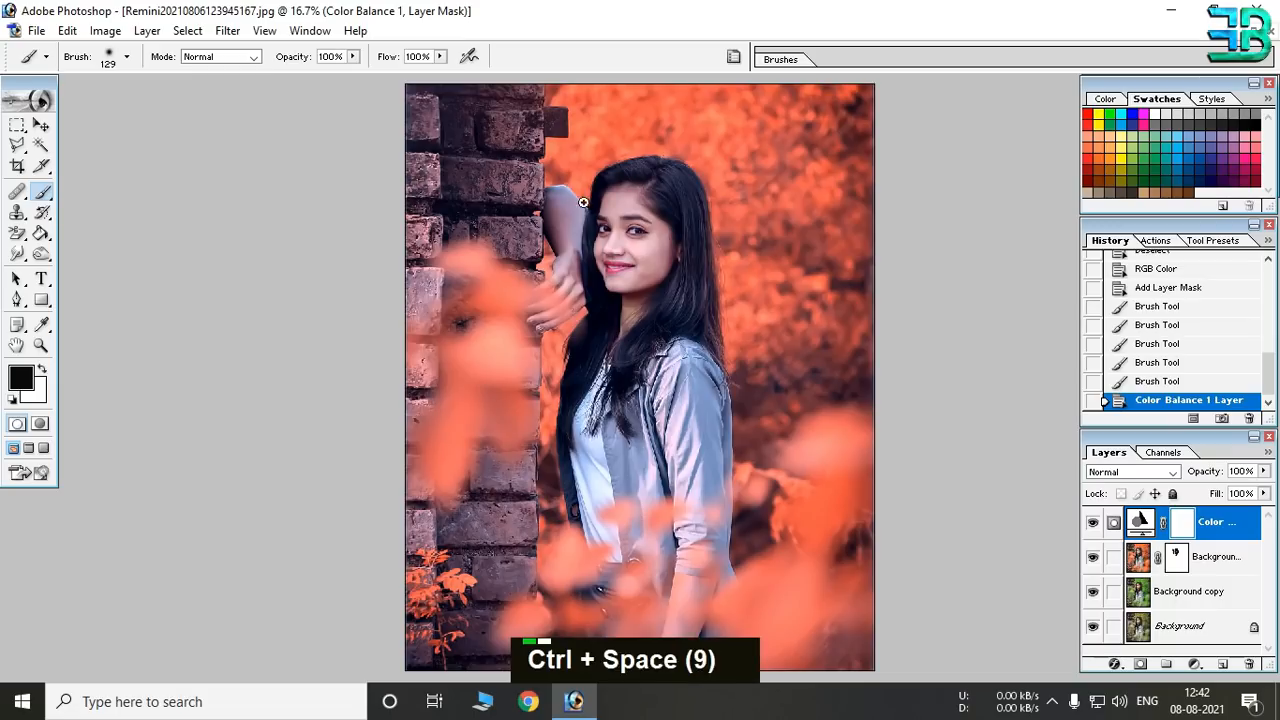
ctrl+click(661, 278)
ctrl+click(661, 279)
drag(636, 343, 642, 356)
alt+click(636, 455)
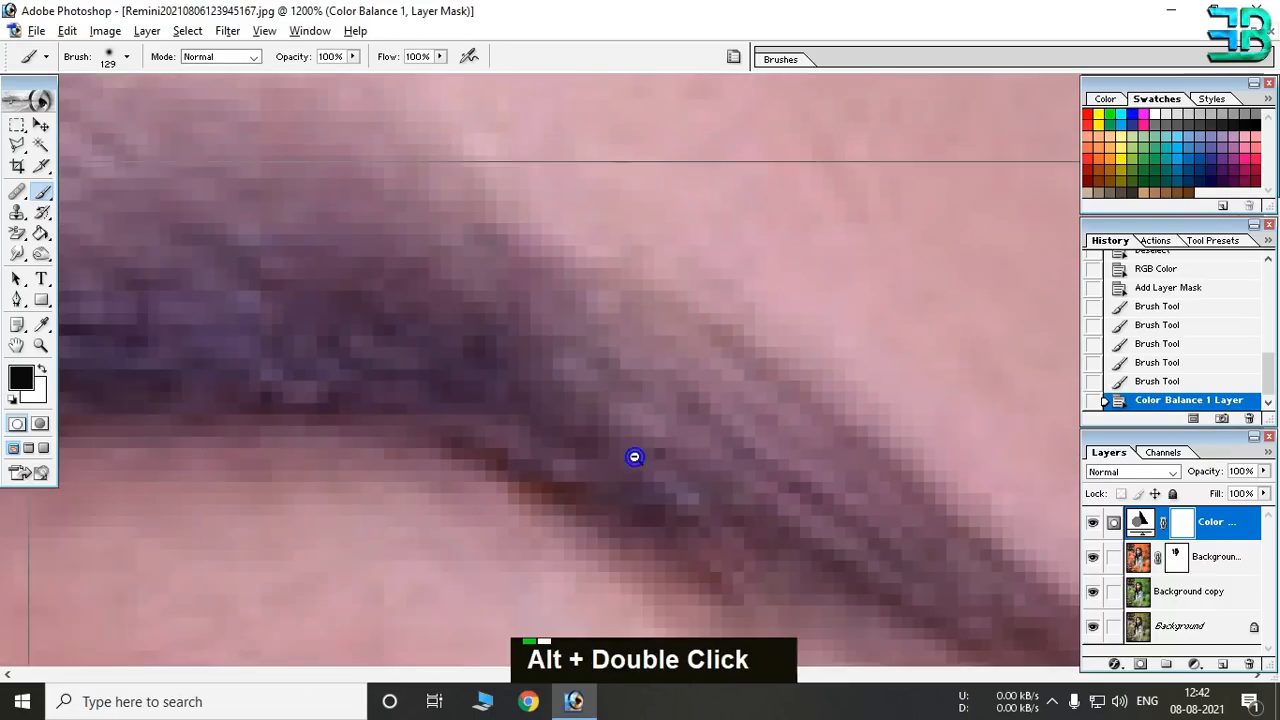
alt+click(634, 456)
alt+click(634, 456)
alt+click(634, 457)
alt+click(634, 457)
alt+click(634, 457)
alt+click(634, 457)
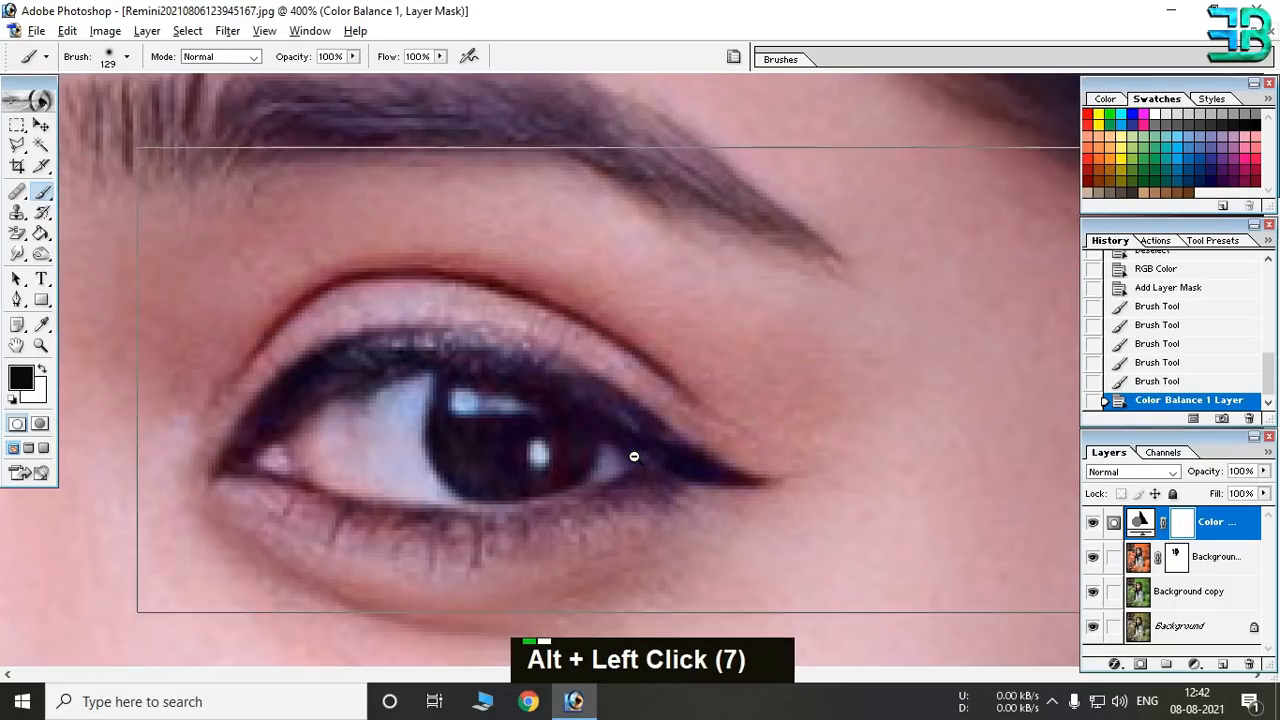
alt+click(634, 457)
alt+click(634, 457)
alt+click(634, 457)
alt+click(634, 457)
alt+click(634, 457)
alt+click(634, 457)
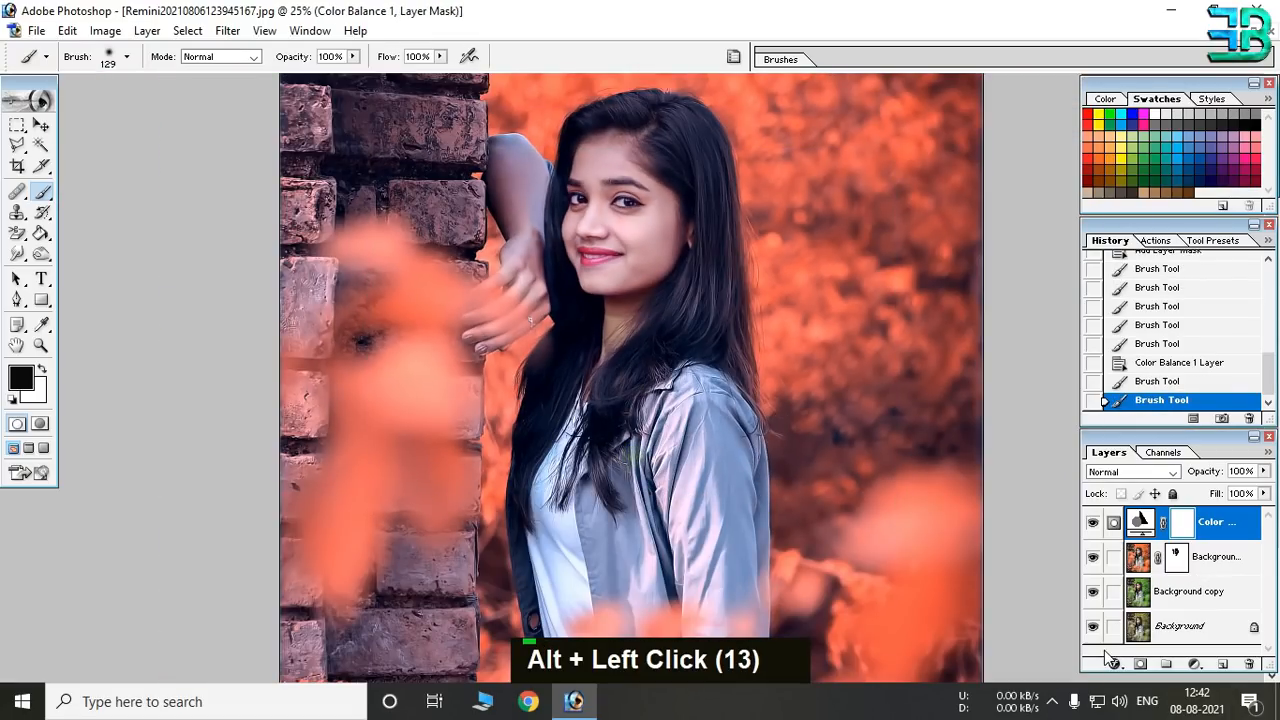
Create a new layer above the Color Balance layer and fill it with white using the Paint Bucket.
click(1224, 665)
key(x)
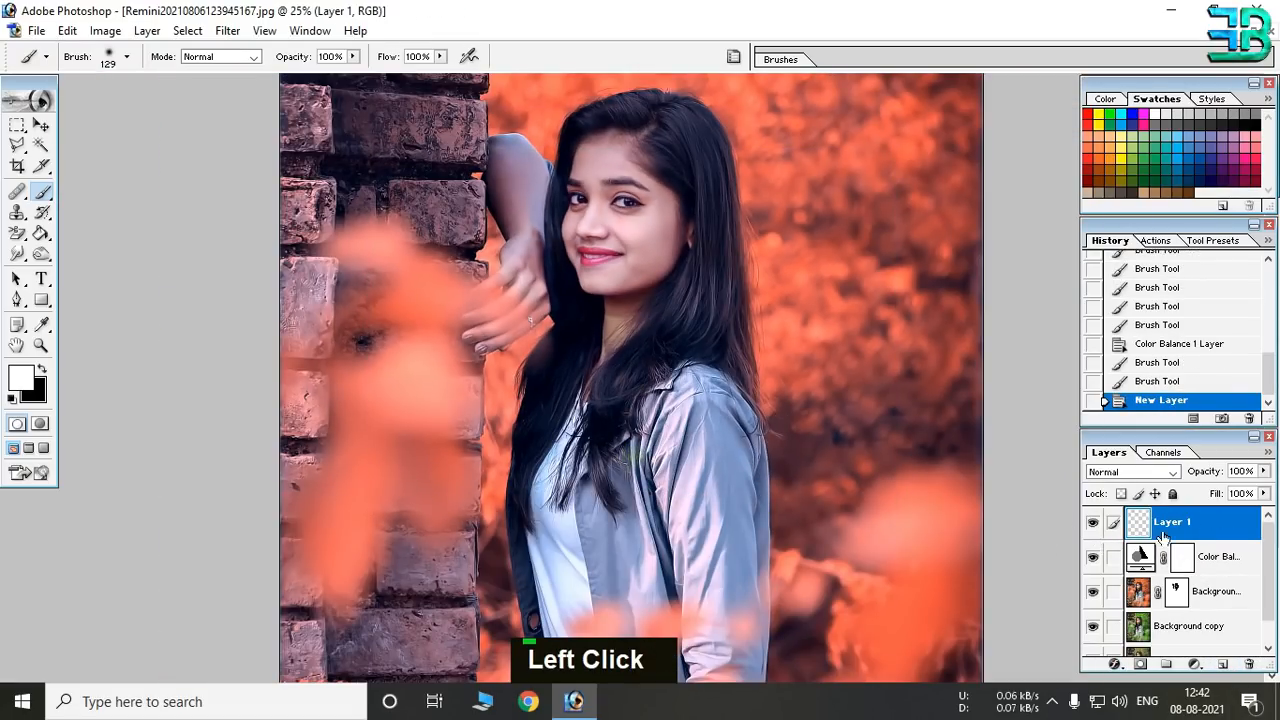
click(8, 230)
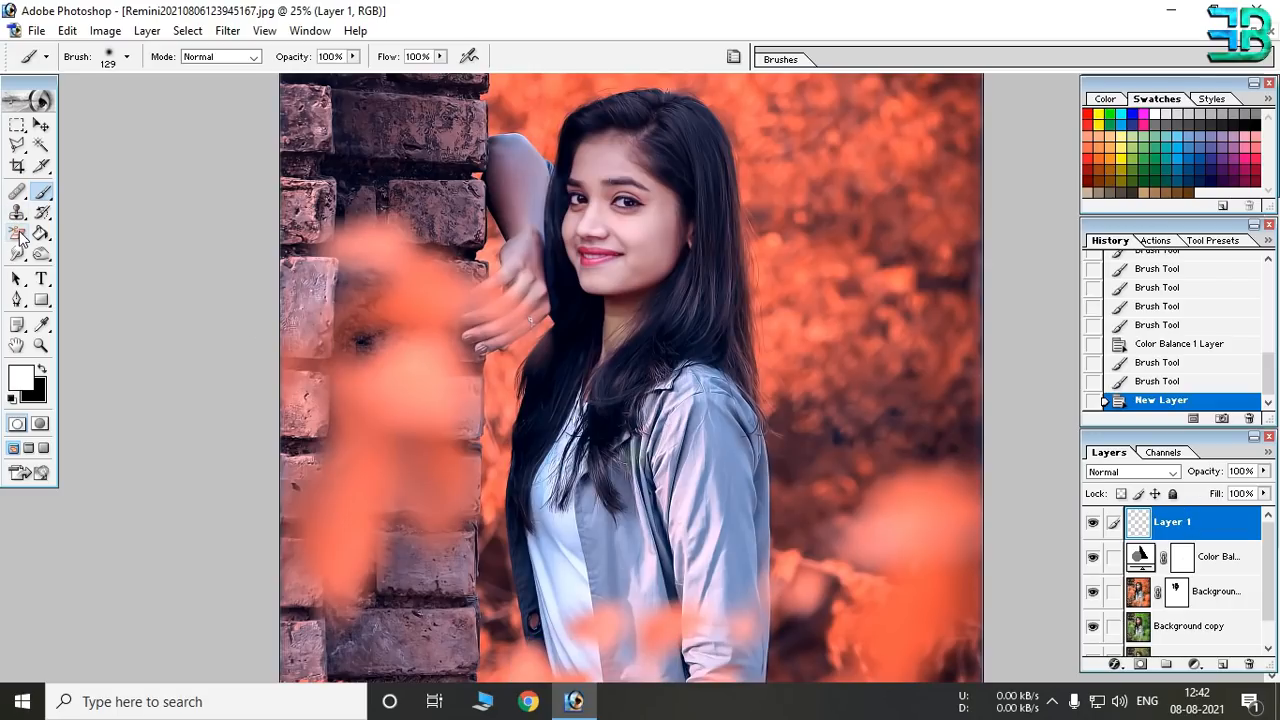
click(40, 234)
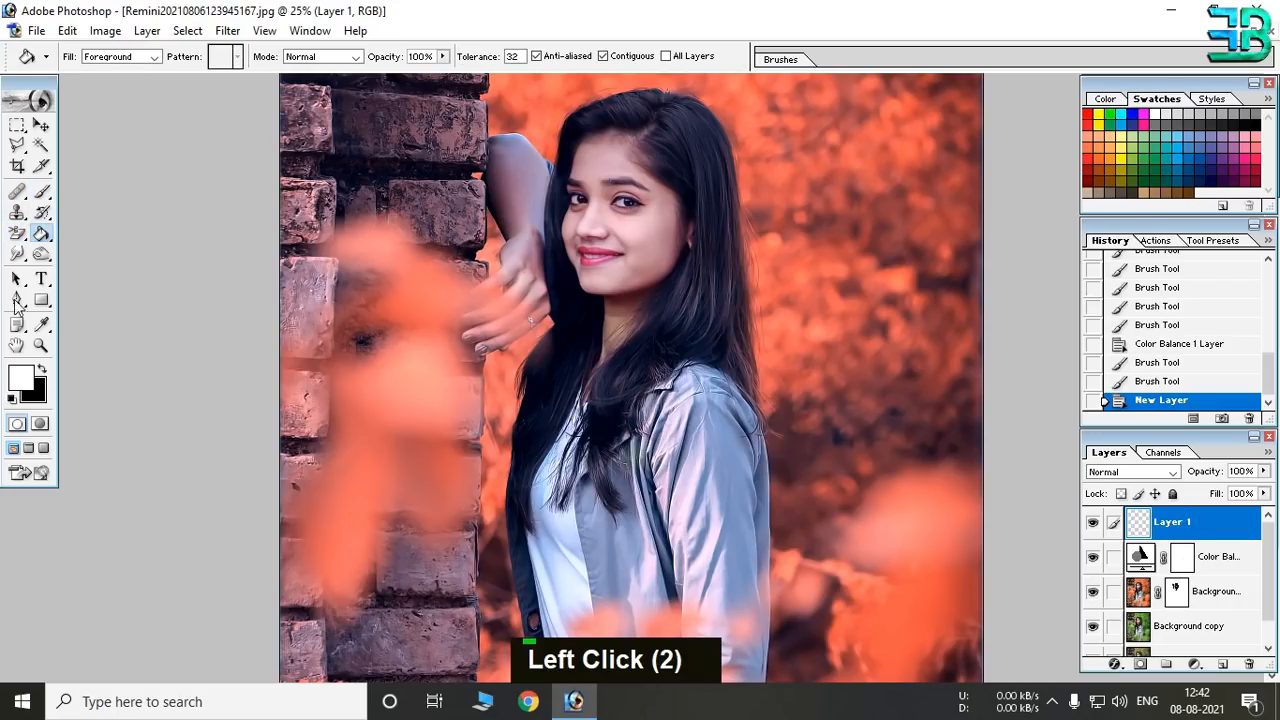
right_click(40, 234)
click(110, 251)
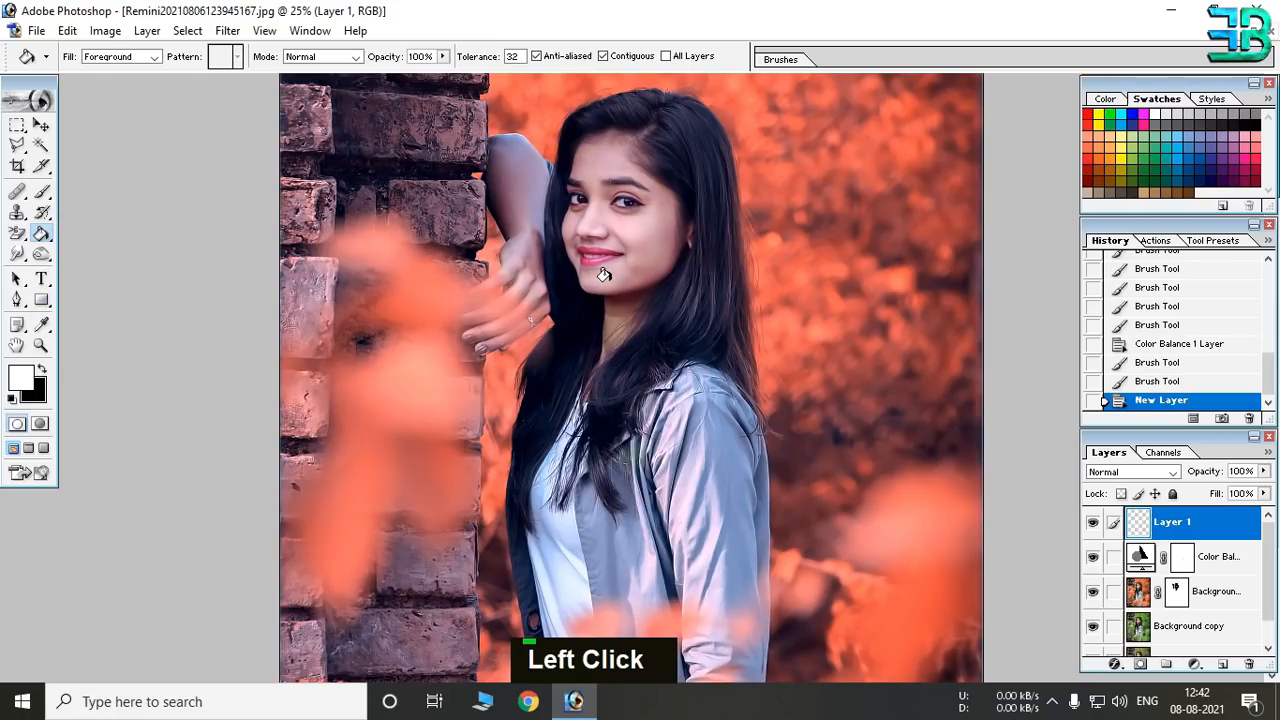
click(628, 314)
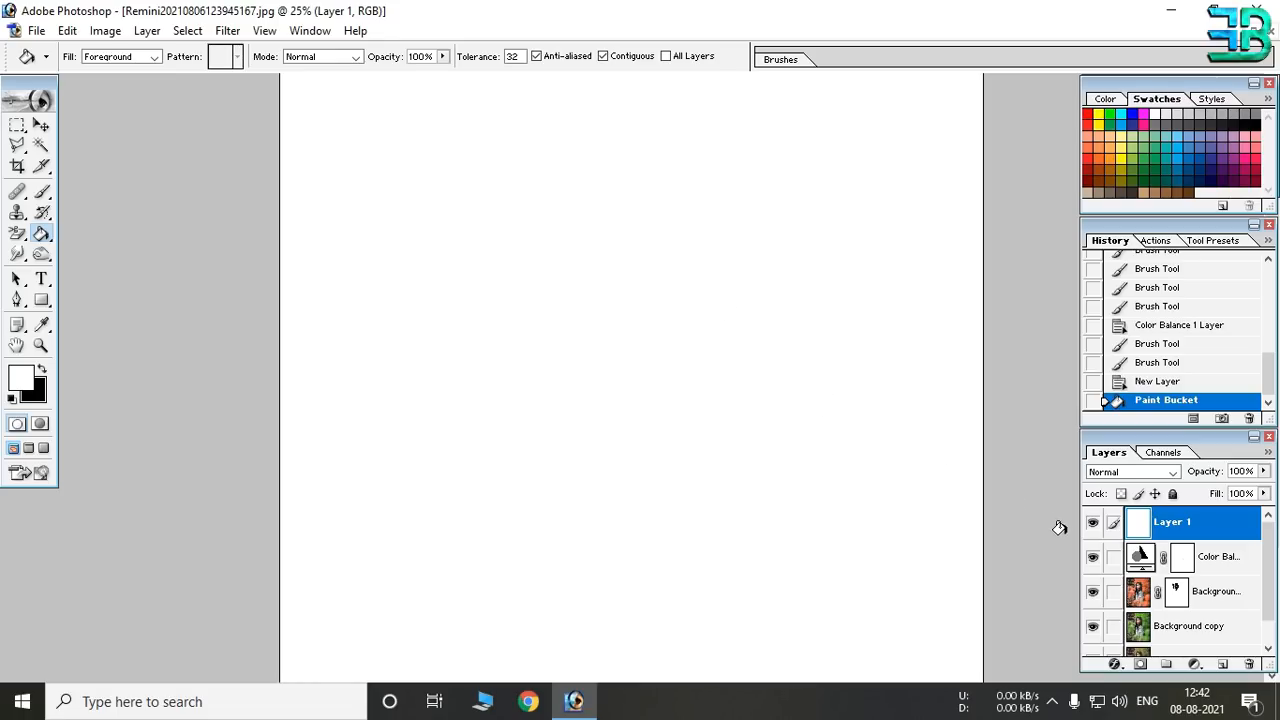
Set the white layer's blending mode to Soft Light, add a layer mask to it and invert the mask to black.
click(1150, 472)
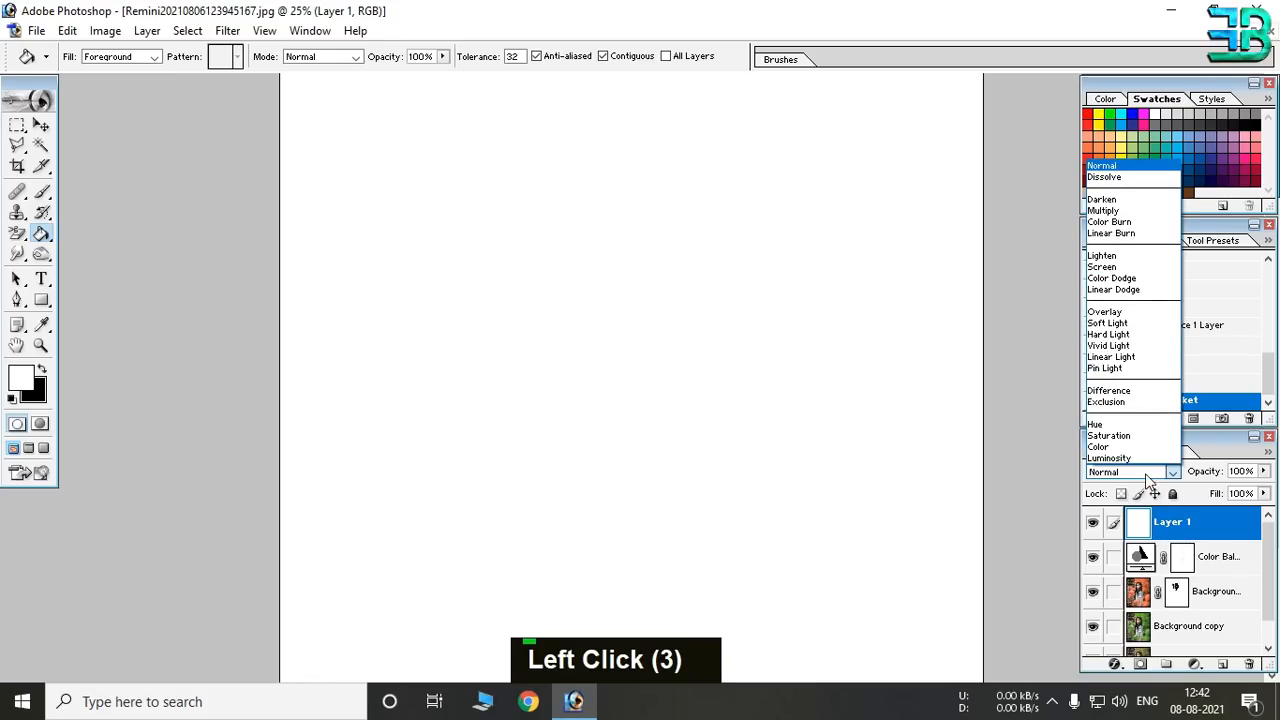
click(1110, 323)
click(1140, 664)
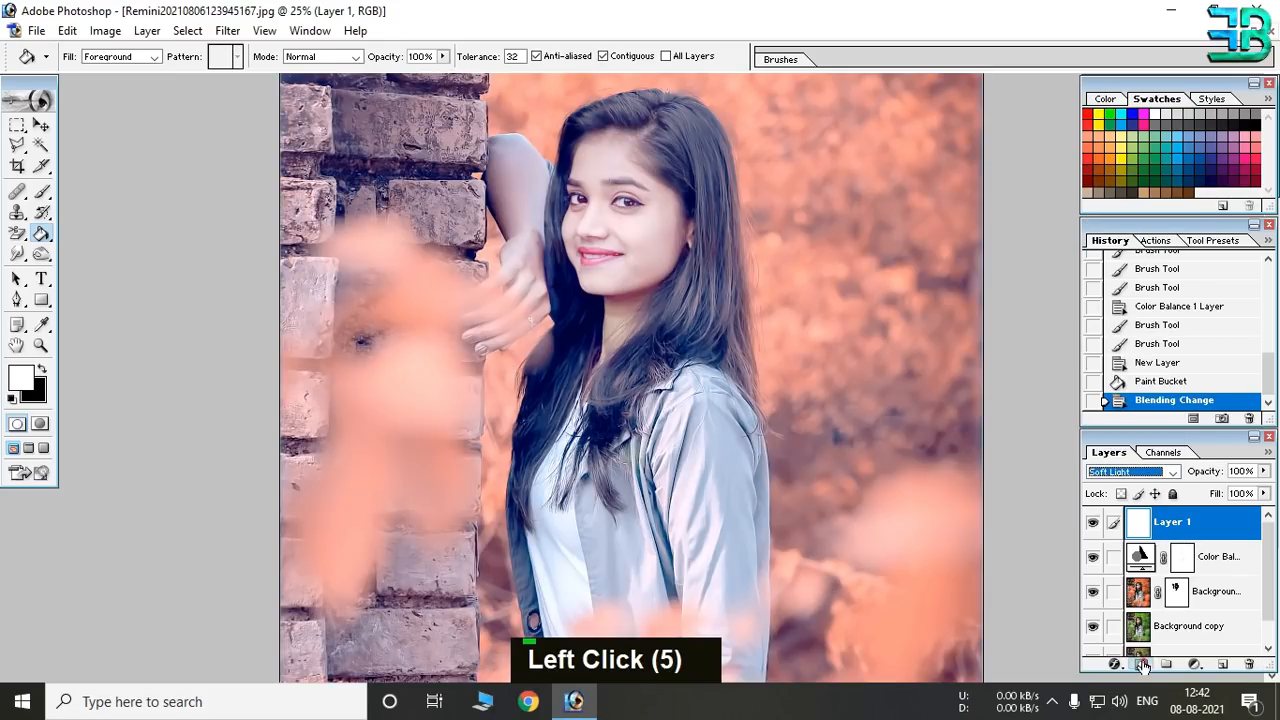
key(super)
key(super)
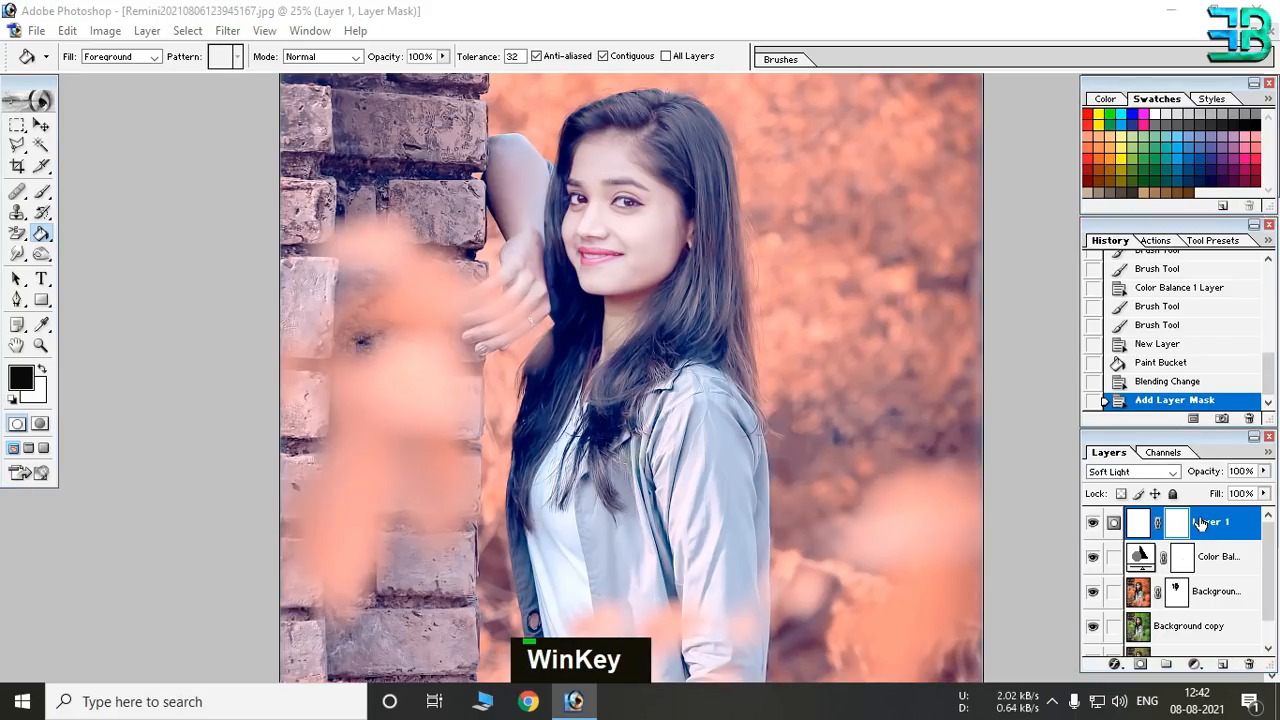
key(ctrl+i)
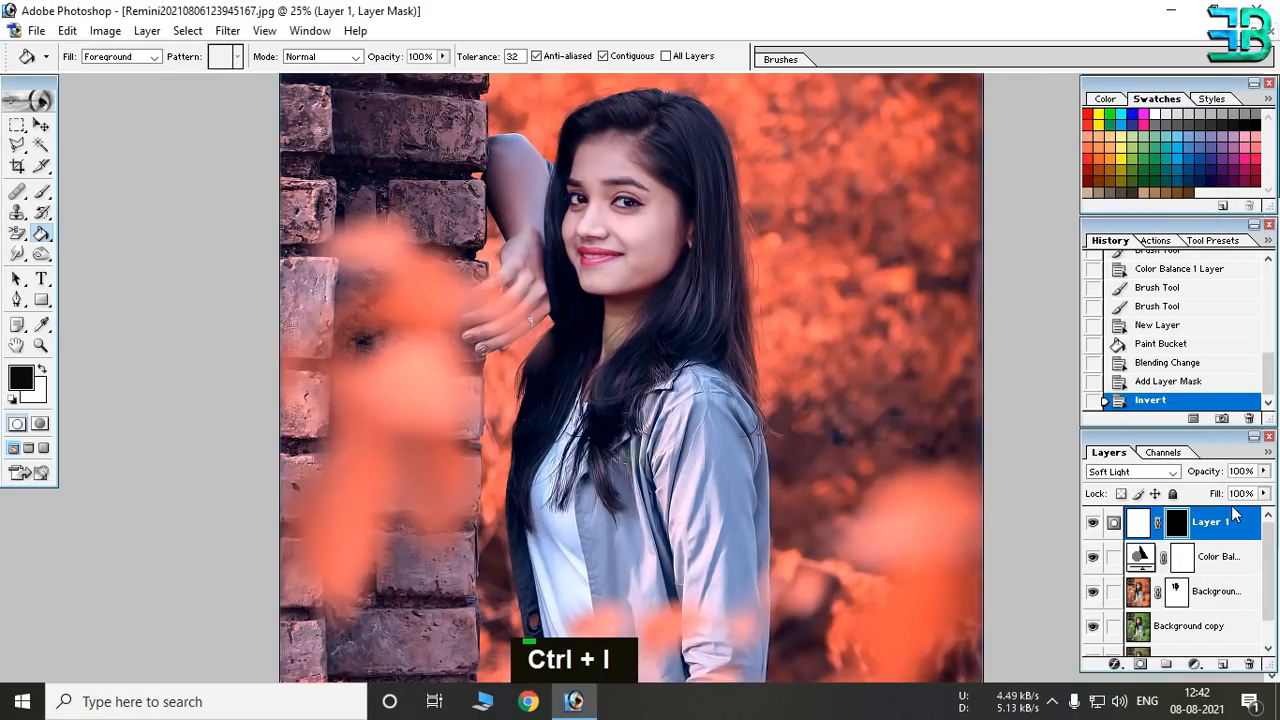
Paint white with the 129 px Brush on the Soft Light layer's mask over the woman's face and neck to brighten them.
click(42, 192)
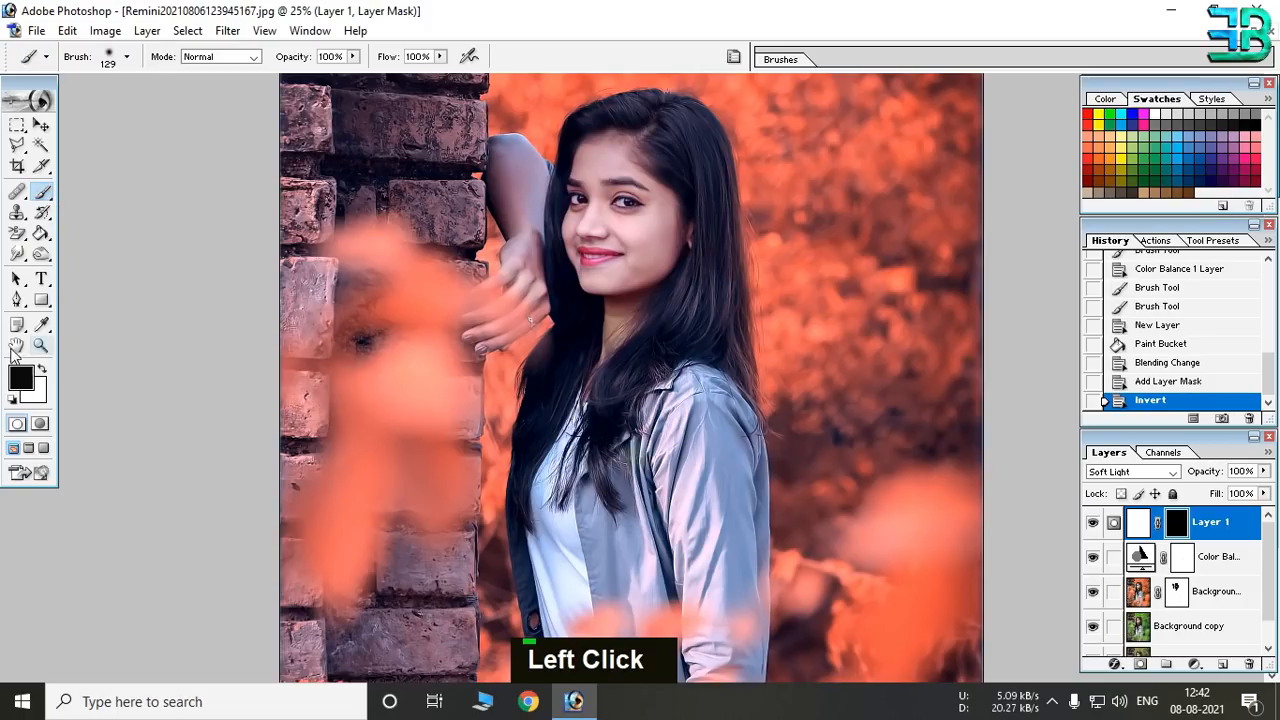
click(43, 371)
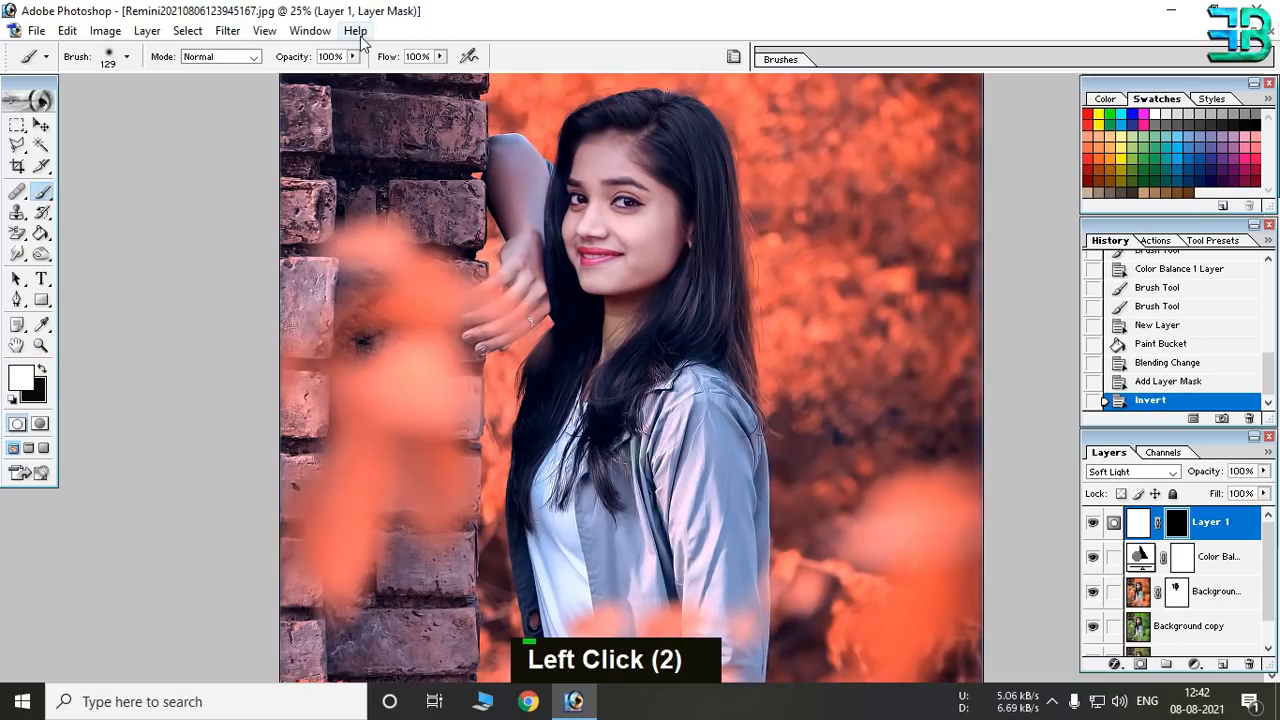
ctrl+click(616, 217)
ctrl+click(616, 217)
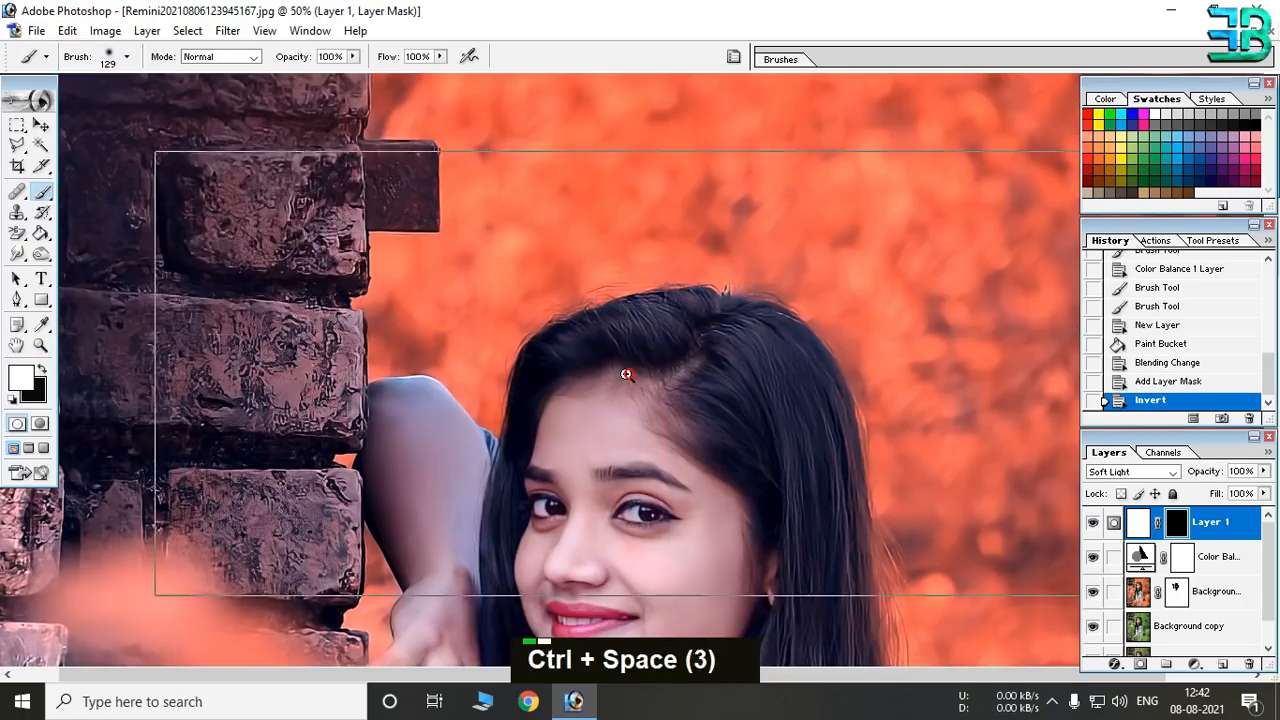
ctrl+click(629, 409)
mouse_move(629, 409)
mouse_down()
mouse_move(583, 295)
mouse_move(597, 227)
mouse_move(520, 240)
mouse_move(560, 220)
mouse_move(655, 210)
mouse_move(612, 292)
mouse_move(700, 370)
mouse_move(700, 555)
mouse_move(576, 562)
mouse_move(543, 550)
mouse_move(507, 420)
mouse_move(470, 360)
mouse_move(654, 431)
mouse_move(613, 445)
mouse_up()
drag(586, 522, 599, 356)
mouse_move(494, 338)
mouse_down()
mouse_move(503, 283)
mouse_move(606, 379)
mouse_move(580, 565)
mouse_move(620, 525)
mouse_up()
drag(591, 486, 620, 301)
mouse_move(619, 418)
mouse_down()
mouse_move(580, 484)
mouse_move(530, 530)
mouse_up()
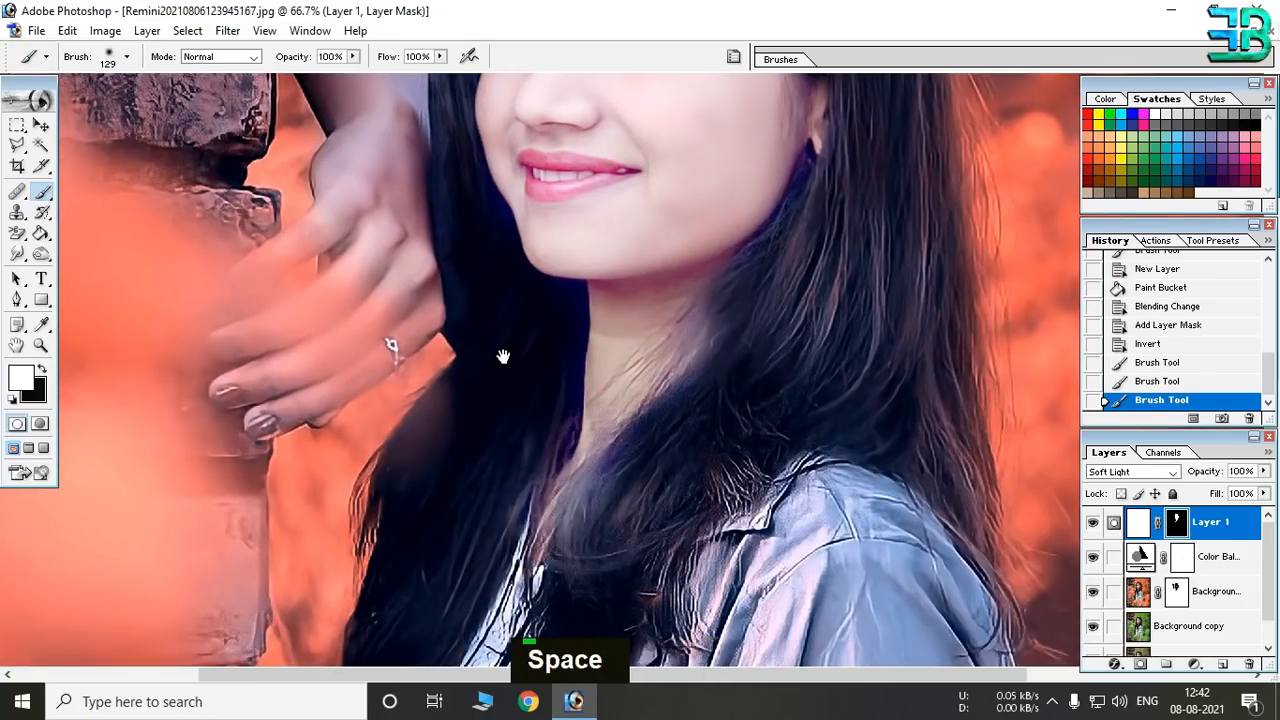
Paint white on the same mask over the woman's raised hand and forearm.
key(space)
drag(503, 357, 599, 461)
mouse_move(440, 295)
mouse_down()
mouse_move(488, 320)
mouse_move(472, 205)
mouse_up()
key(space)
drag(473, 215, 534, 426)
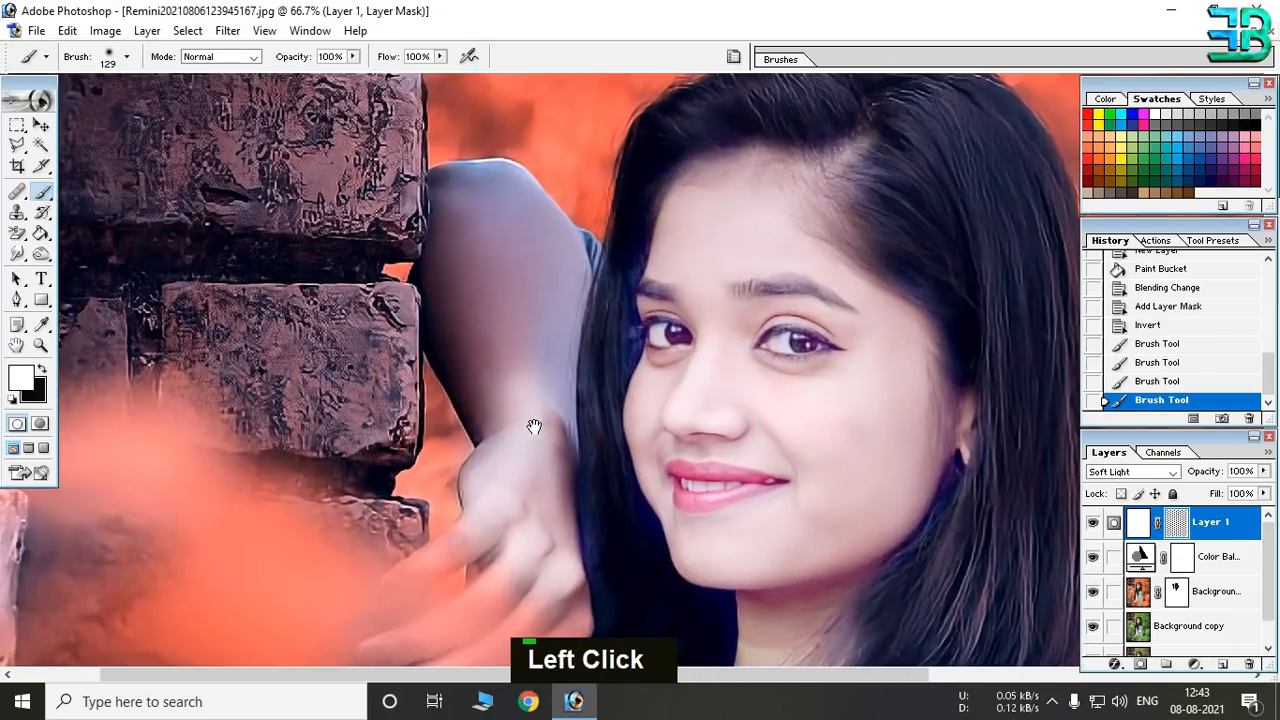
mouse_move(507, 379)
mouse_down()
mouse_move(463, 289)
mouse_move(513, 319)
mouse_move(566, 414)
mouse_move(568, 462)
mouse_move(586, 177)
mouse_move(575, 25)
mouse_up()
Brighten the woman's lowered forearm below the rolled sleeve by painting white on the layer mask.
key(space)
drag(672, 318, 620, 146)
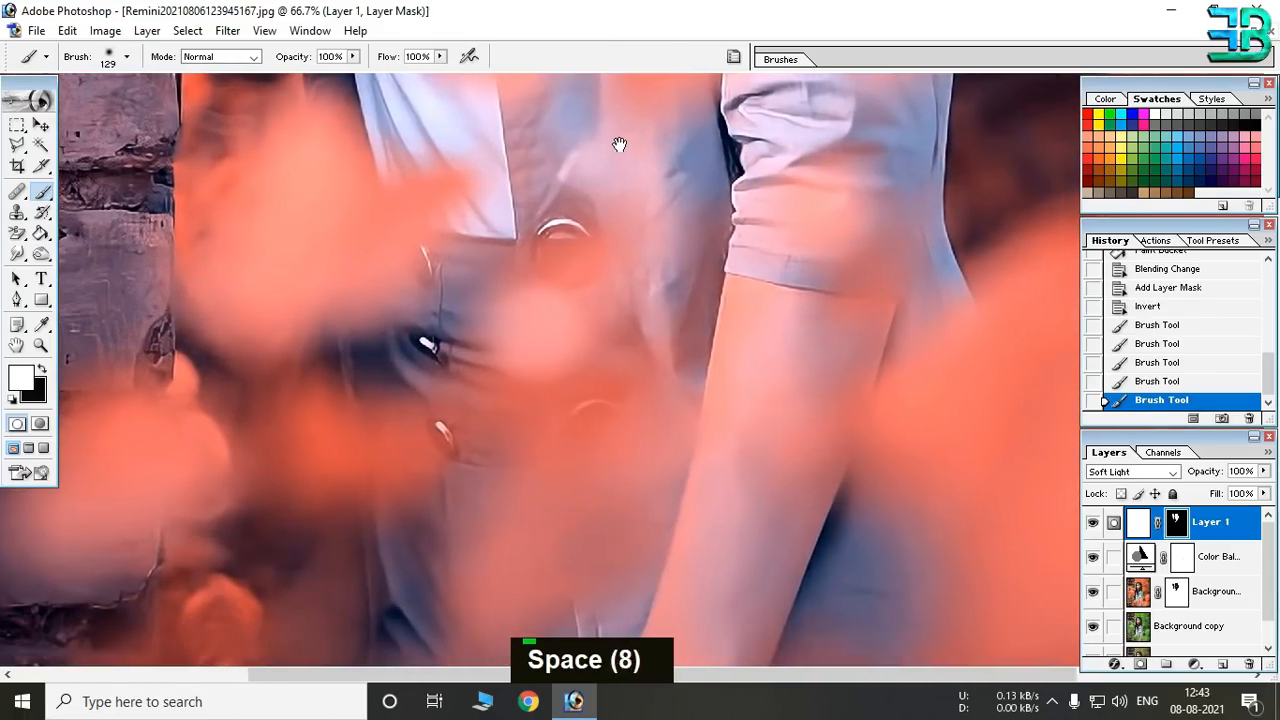
drag(829, 352, 781, 443)
drag(787, 341, 707, 519)
drag(745, 480, 727, 620)
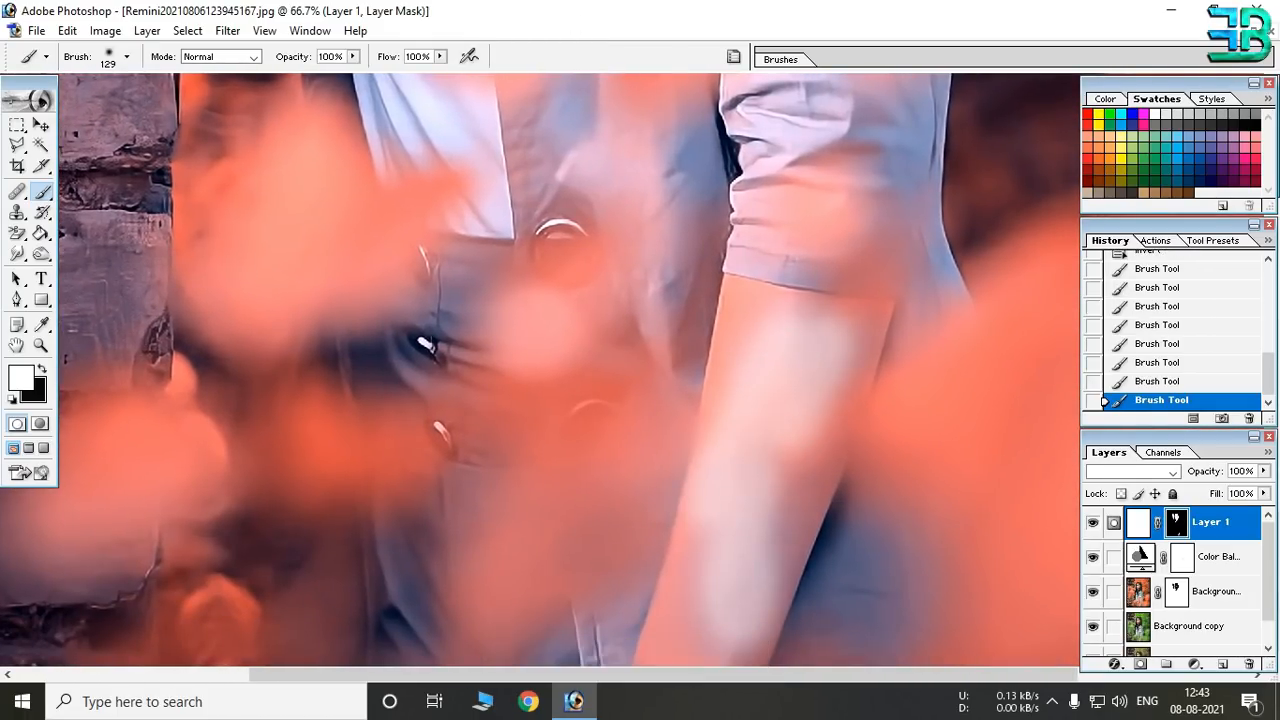
key(space)
drag(737, 297, 720, 297)
mouse_move(721, 526)
mouse_down()
mouse_move(751, 537)
mouse_move(750, 554)
mouse_up()
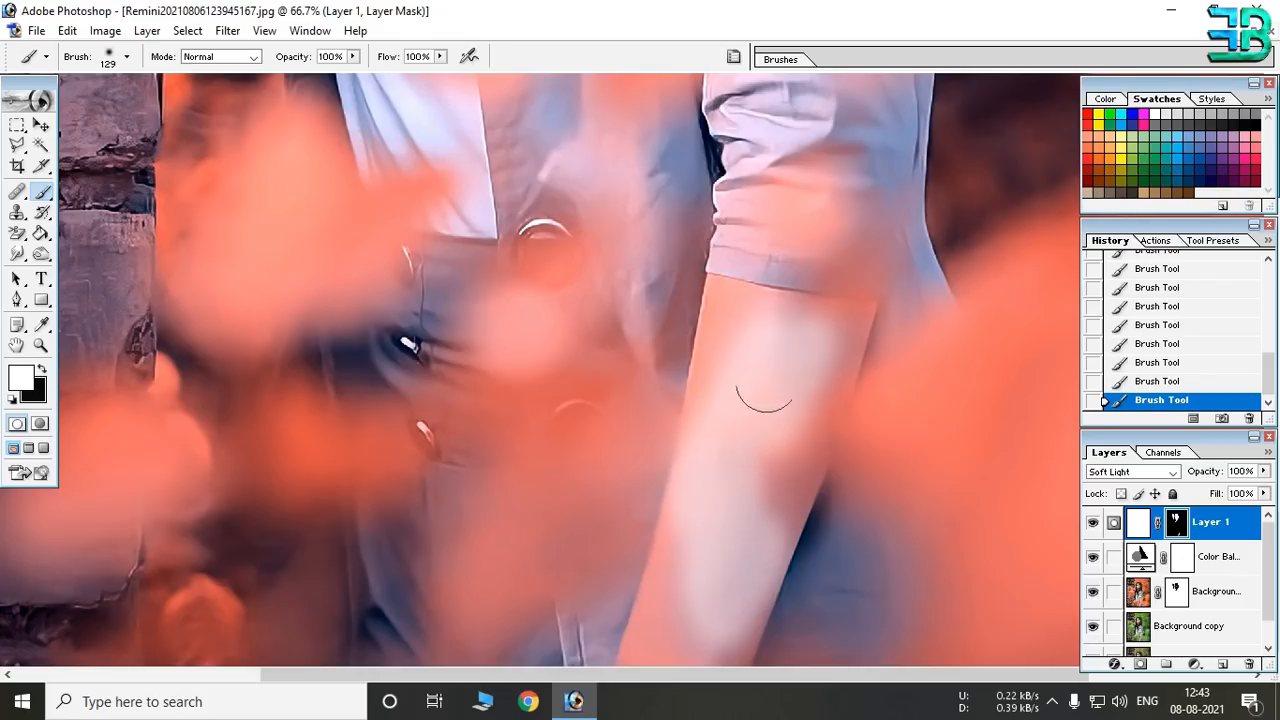
alt+click(809, 500)
alt+click(694, 563)
click(715, 657)
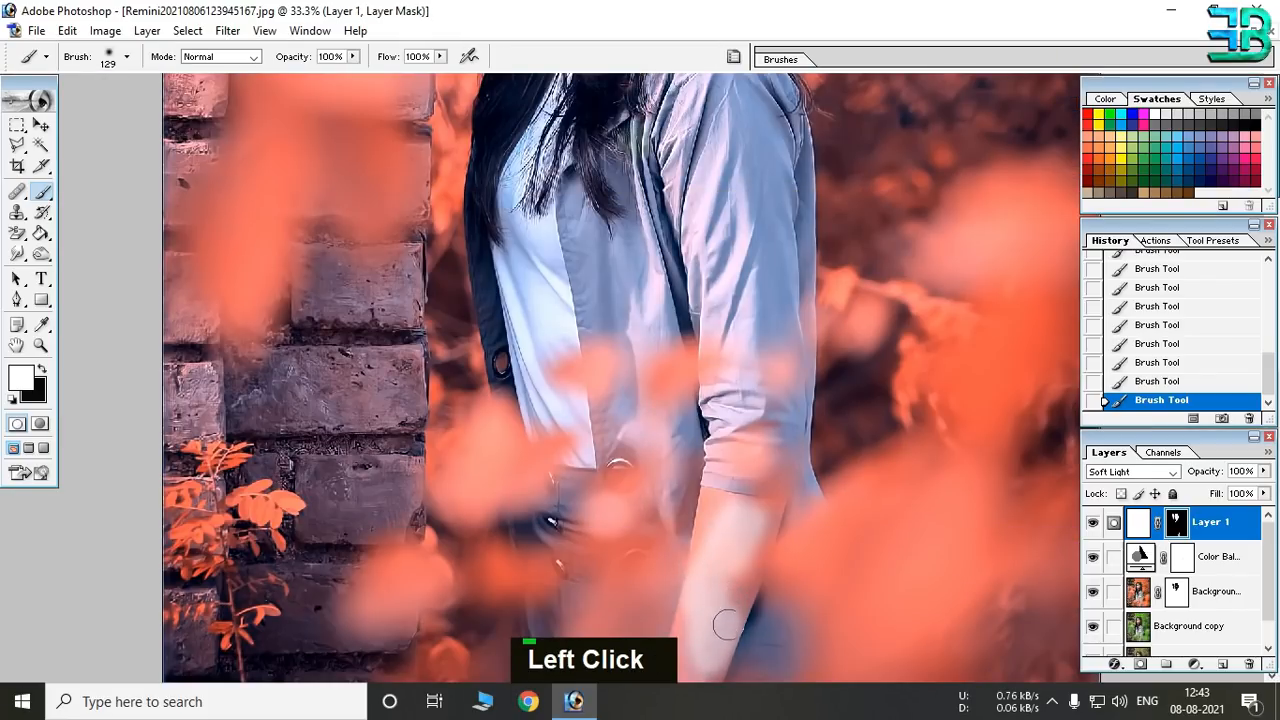
Set the Soft Light layer's opacity to 75%.
alt+click(671, 443)
alt+click(652, 382)
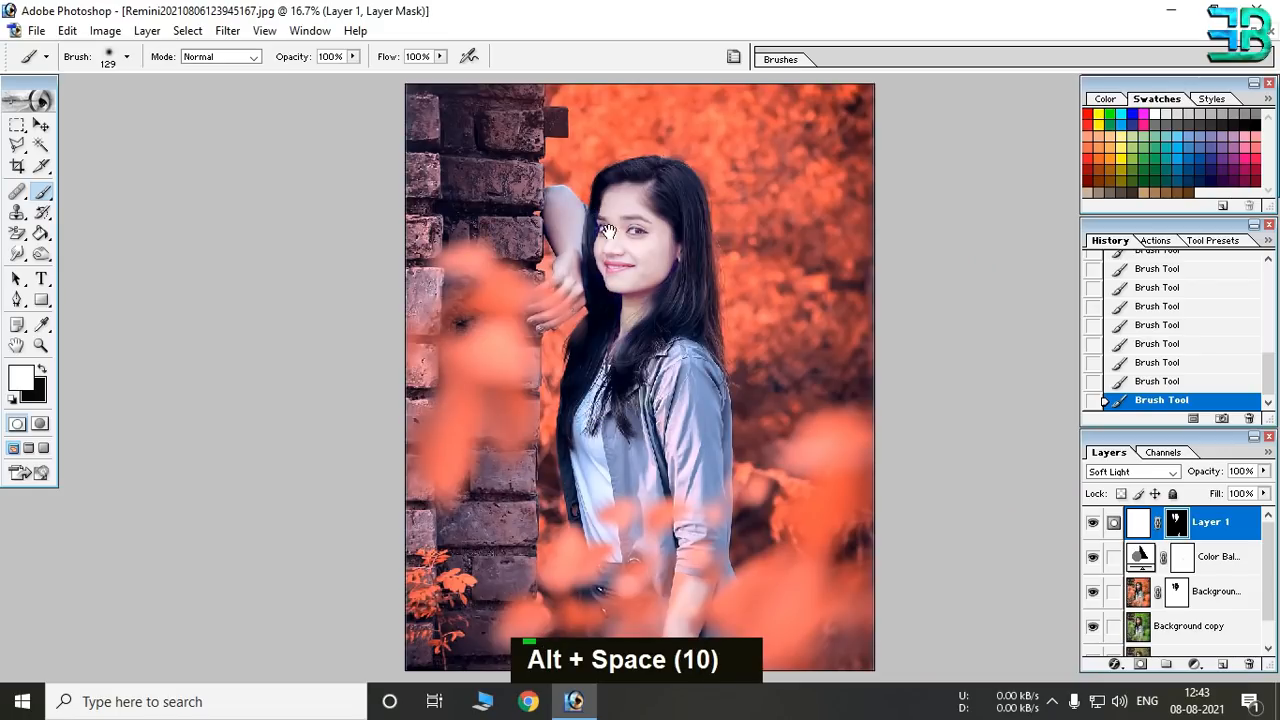
ctrl+click(663, 245)
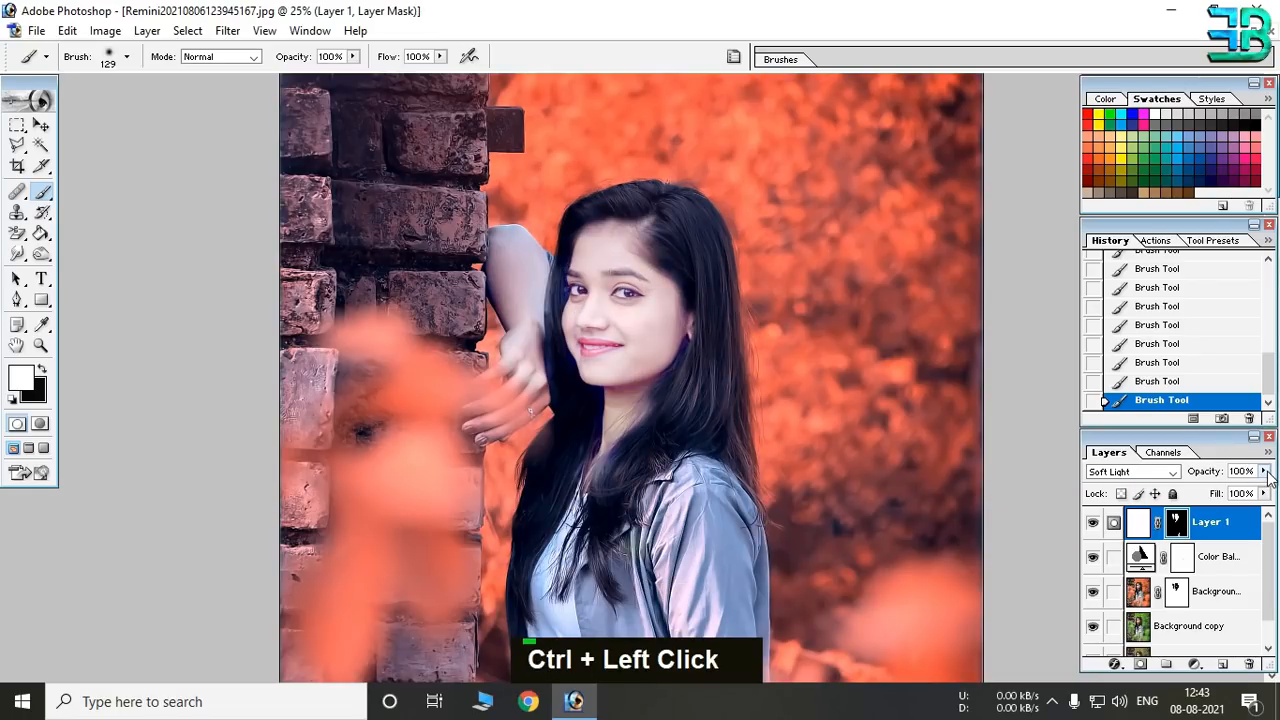
click(1263, 471)
click(1243, 487)
drag(1243, 486, 1245, 486)
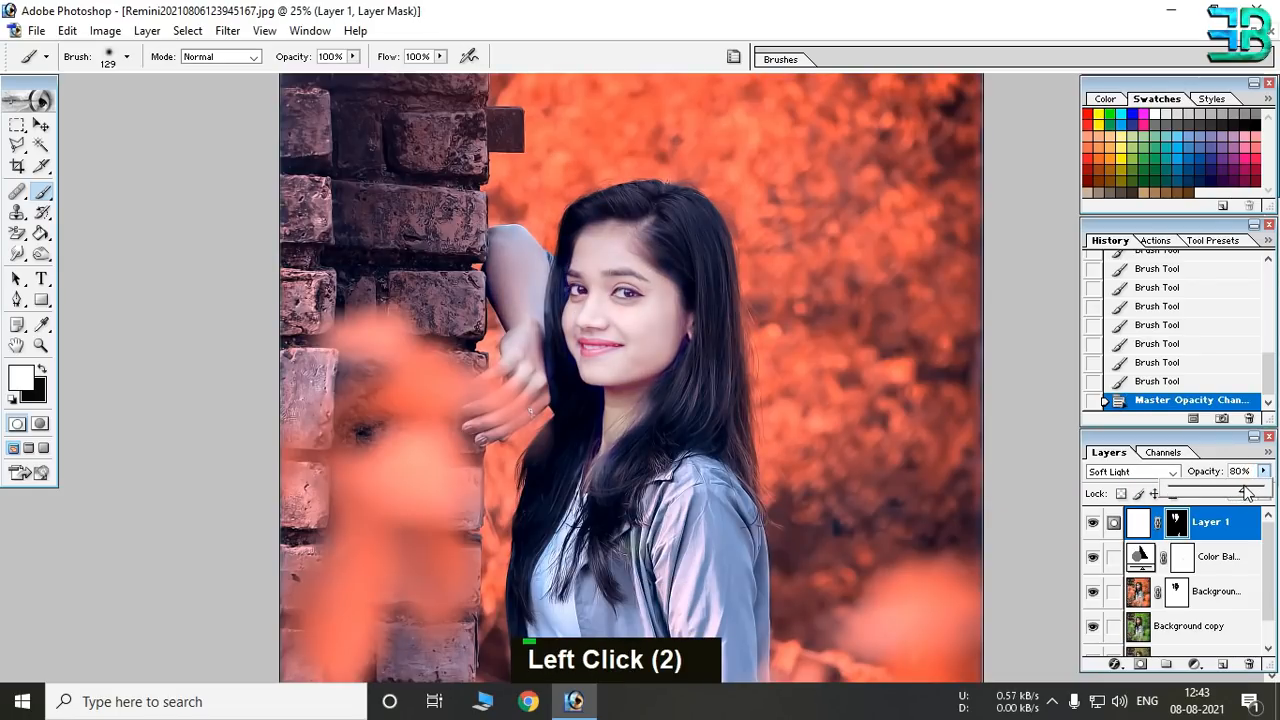
click(940, 9)
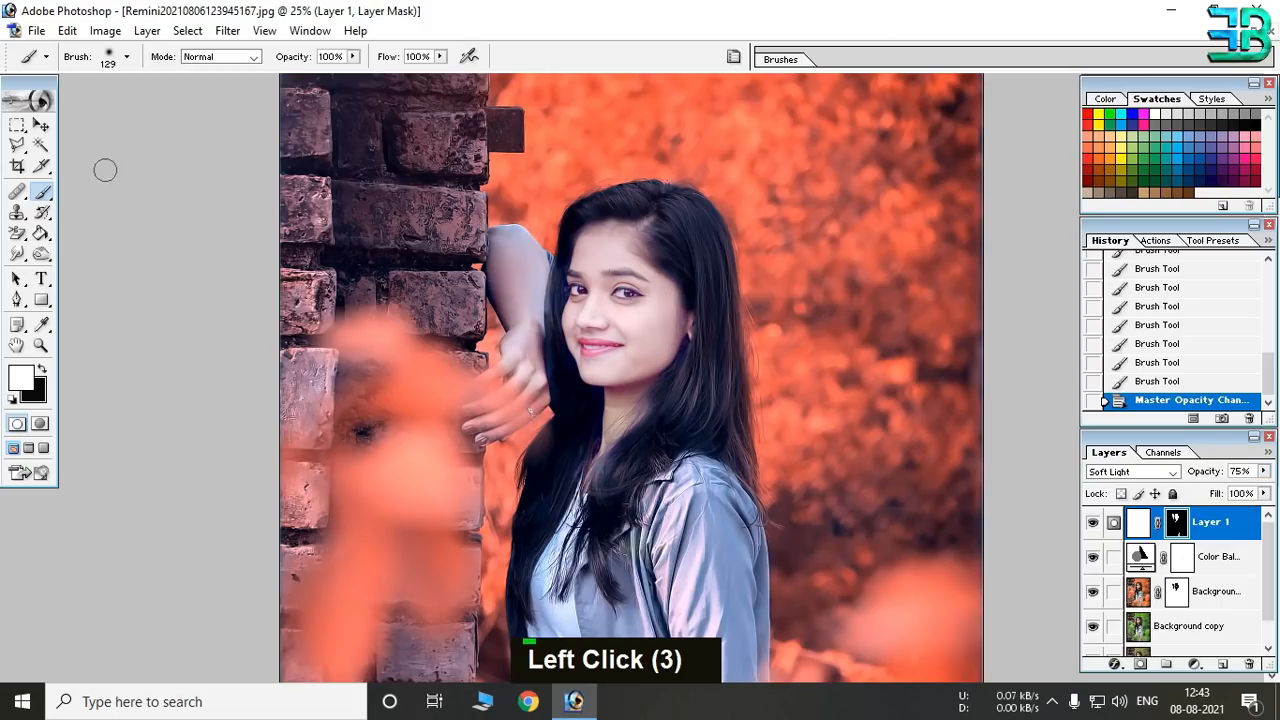
Examine the brightened portrait as a whole and the woman's face up close.
click(41, 124)
alt+click(703, 383)
alt+click(703, 383)
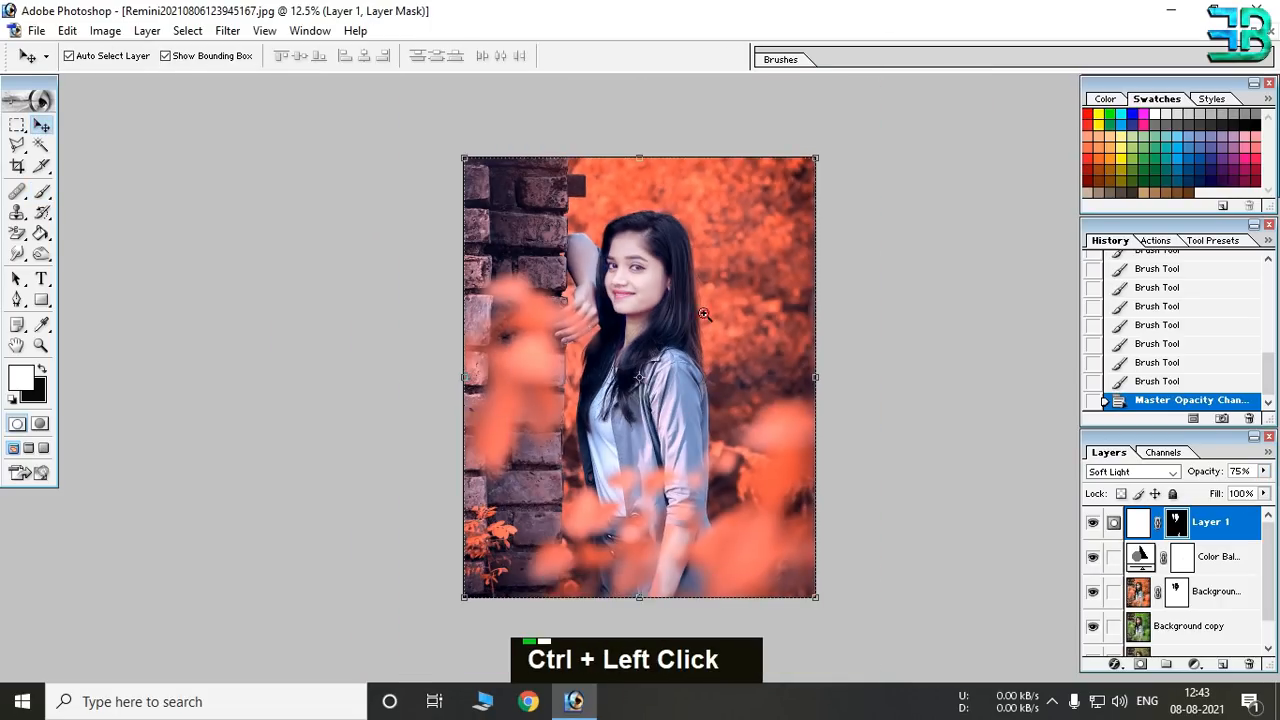
ctrl+click(703, 318)
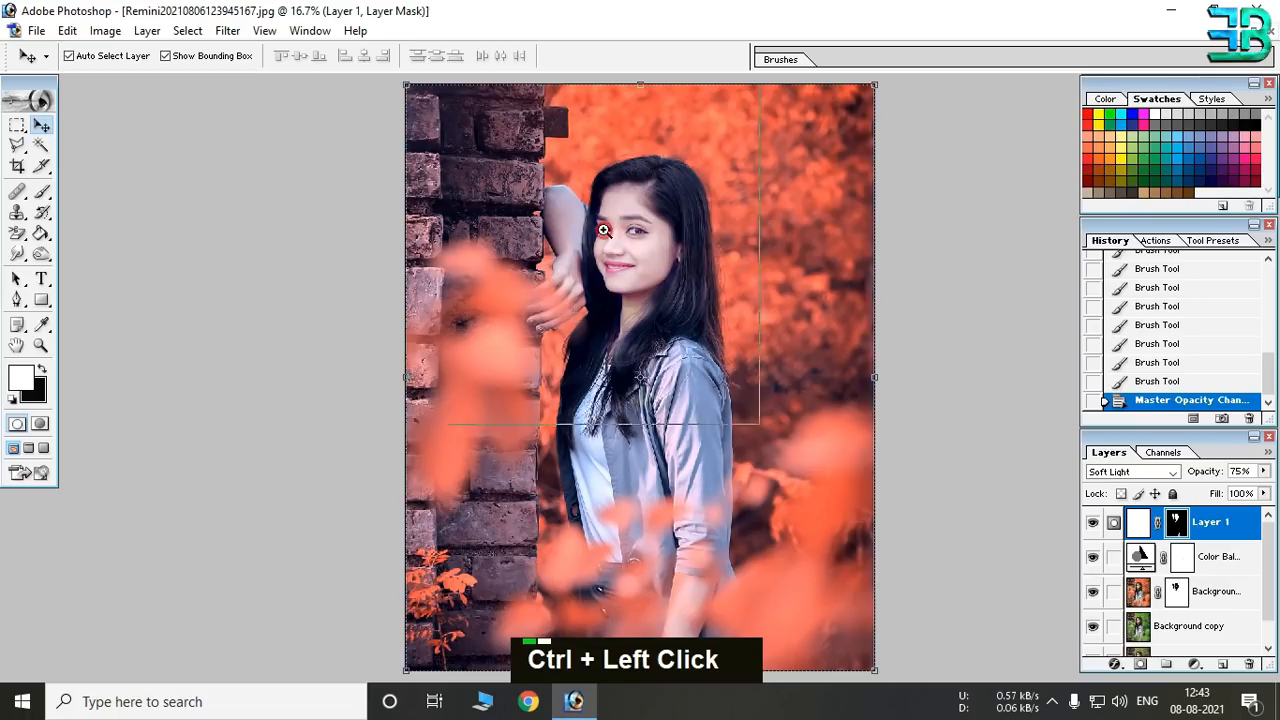
ctrl+click(640, 288)
ctrl+click(640, 290)
ctrl+click(613, 378)
ctrl+click(600, 488)
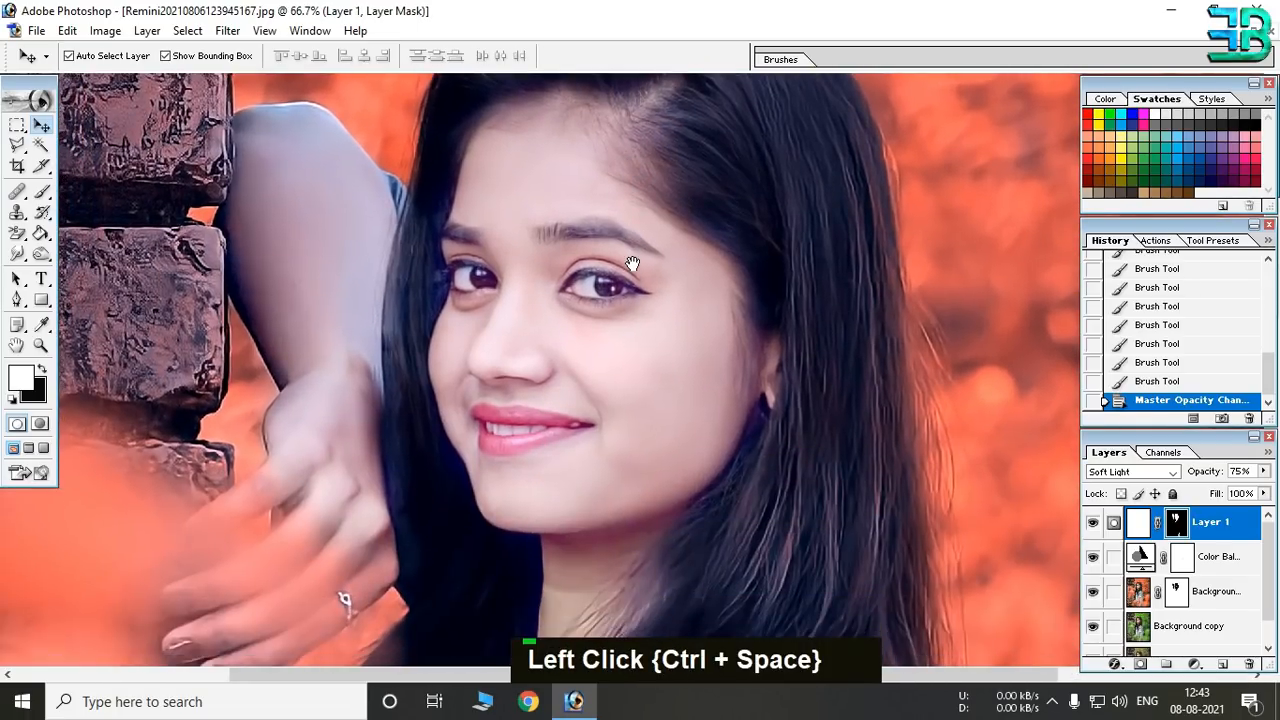
Paint black with a 31 px brush on the Soft Light layer's mask over both irises to remove the brightening there.
click(1170, 537)
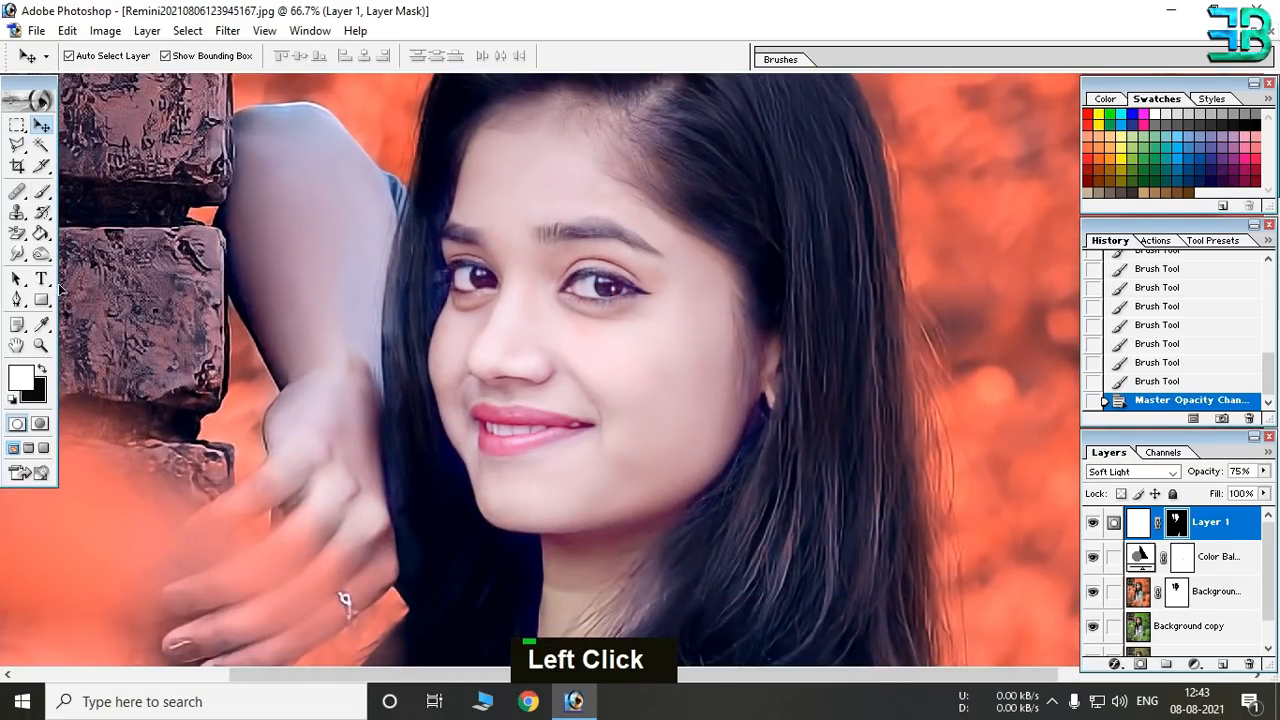
click(45, 370)
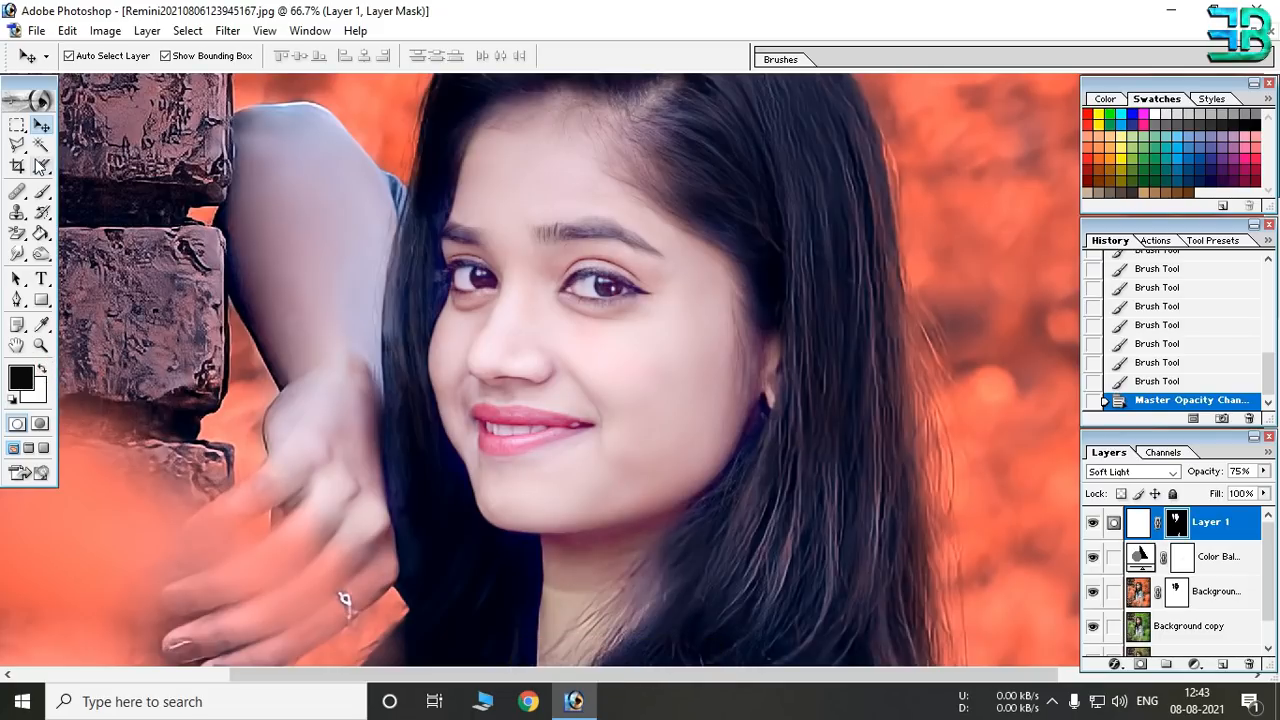
click(43, 192)
right_click(482, 280)
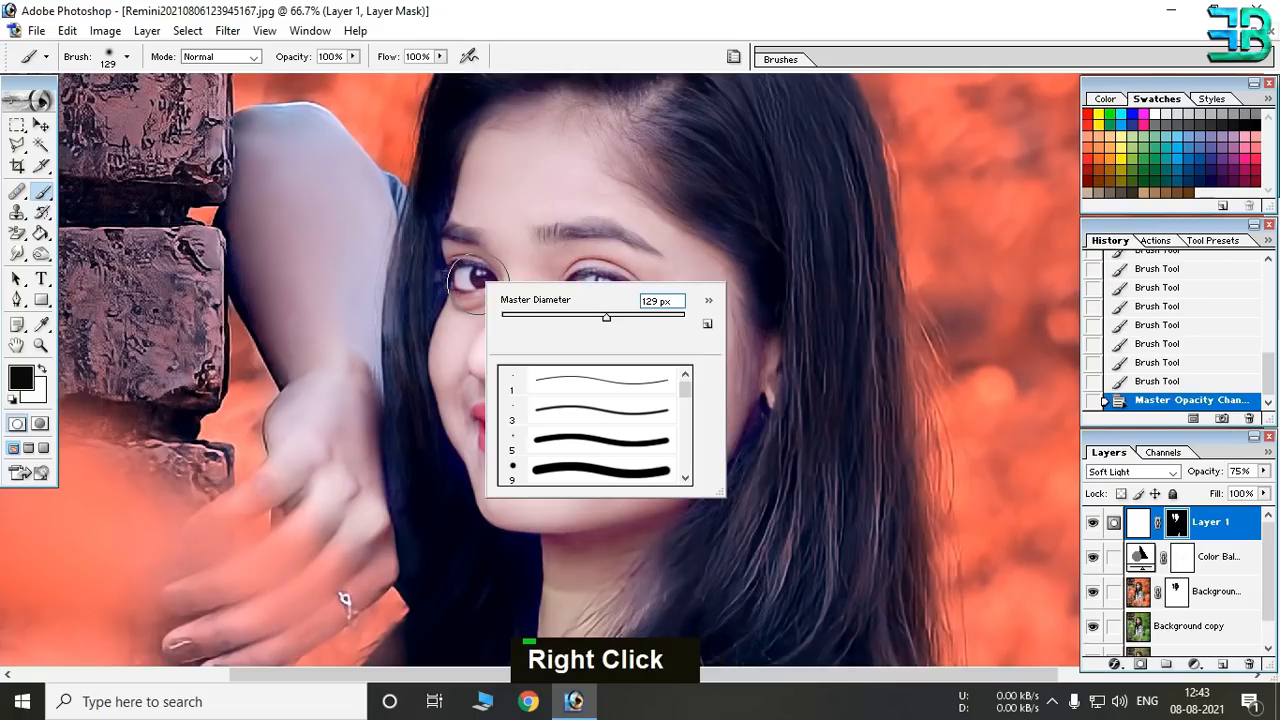
click(528, 319)
click(477, 279)
drag(477, 278, 486, 282)
drag(602, 289, 610, 291)
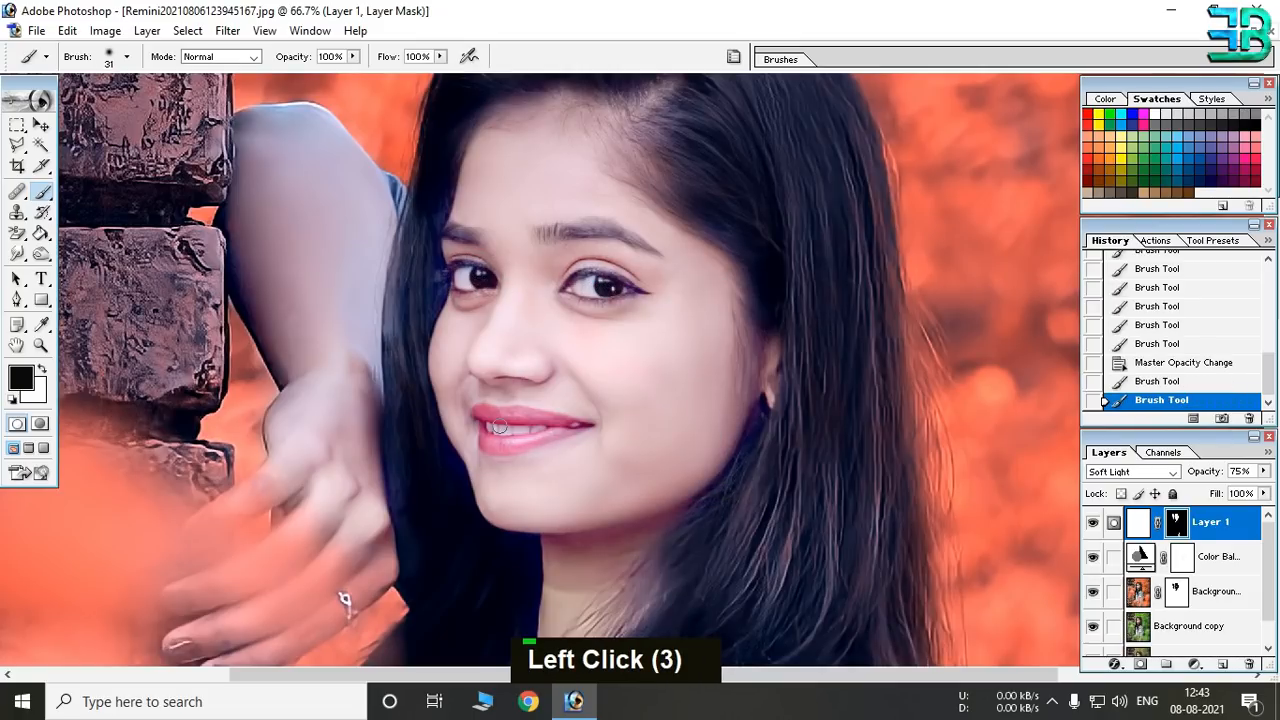
Set the brush to 49 px with 12% flow and paint black on the mask over the lips.
right_click(528, 390)
click(605, 424)
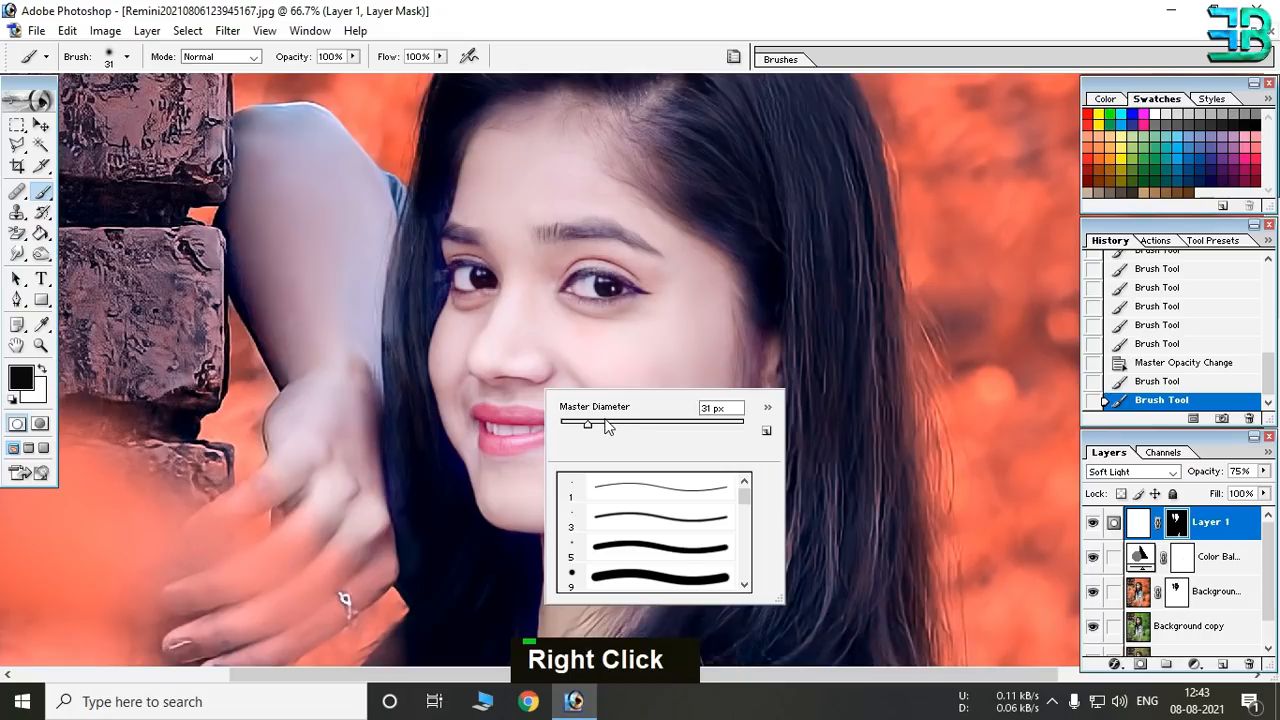
double_click(440, 58)
click(359, 76)
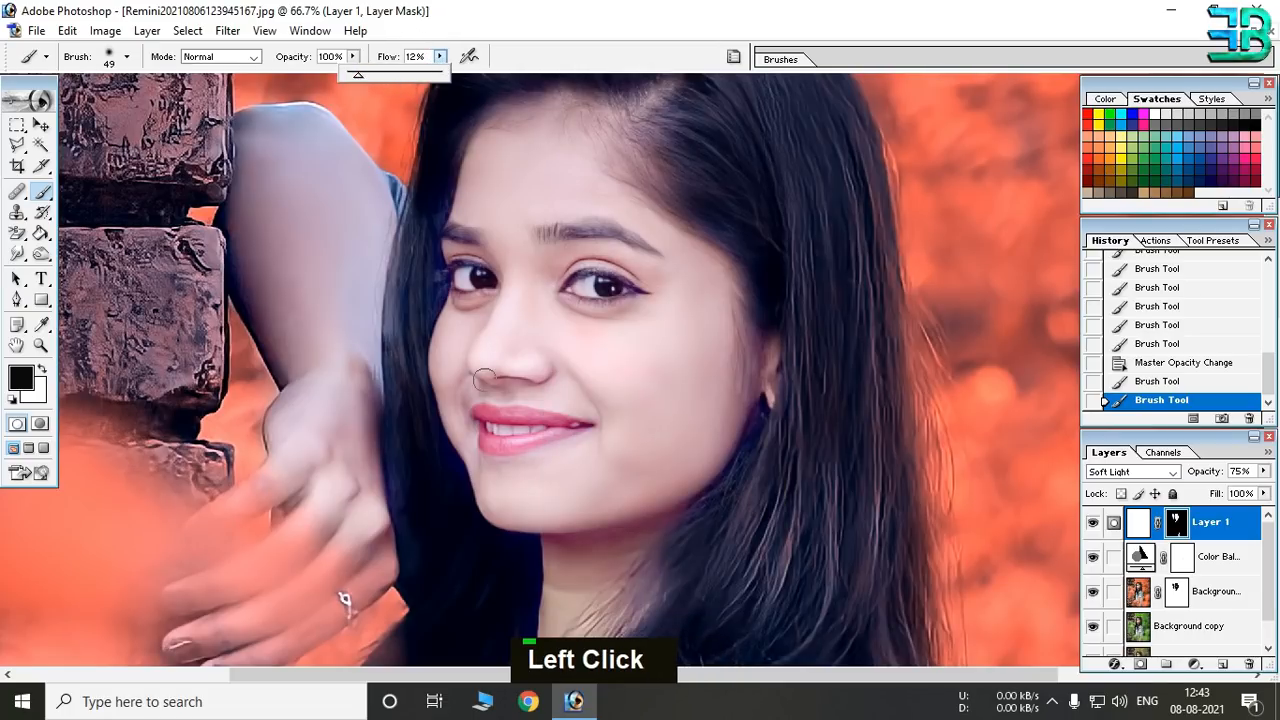
click(471, 418)
drag(523, 436, 558, 418)
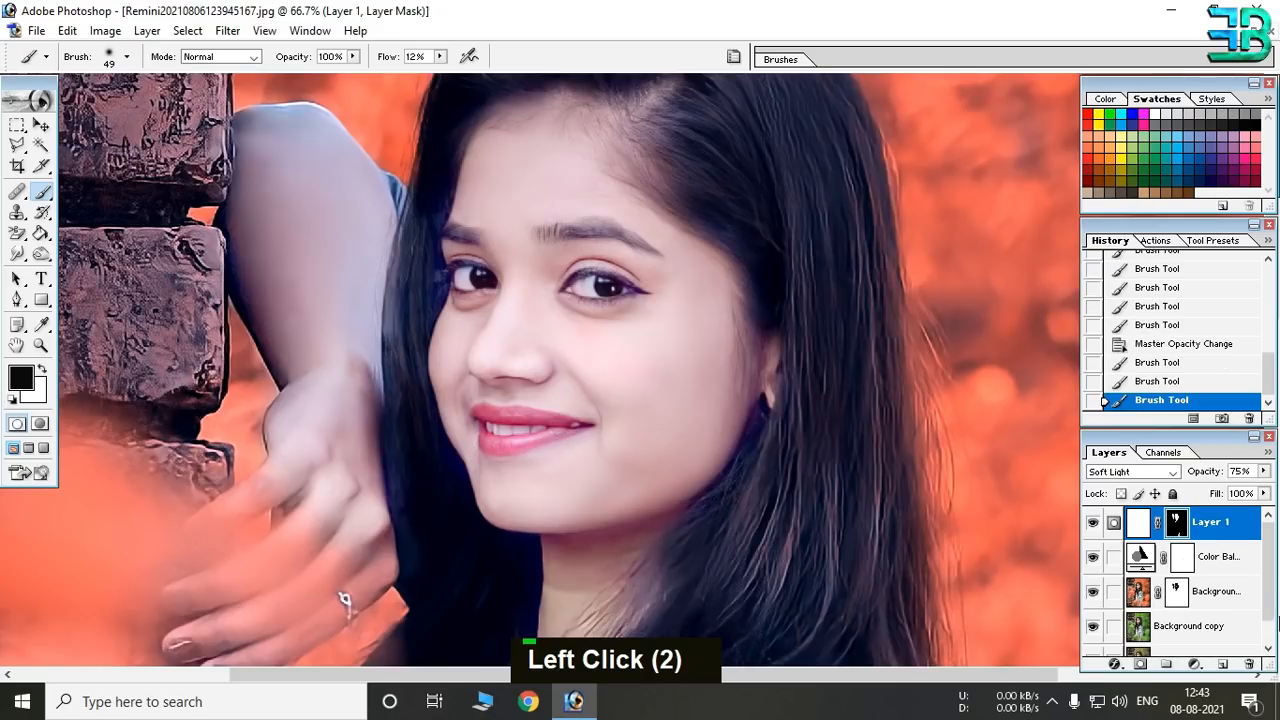
Create a new layer above the Soft Light layer and set its blending mode to Multiply.
click(1222, 664)
key(x)
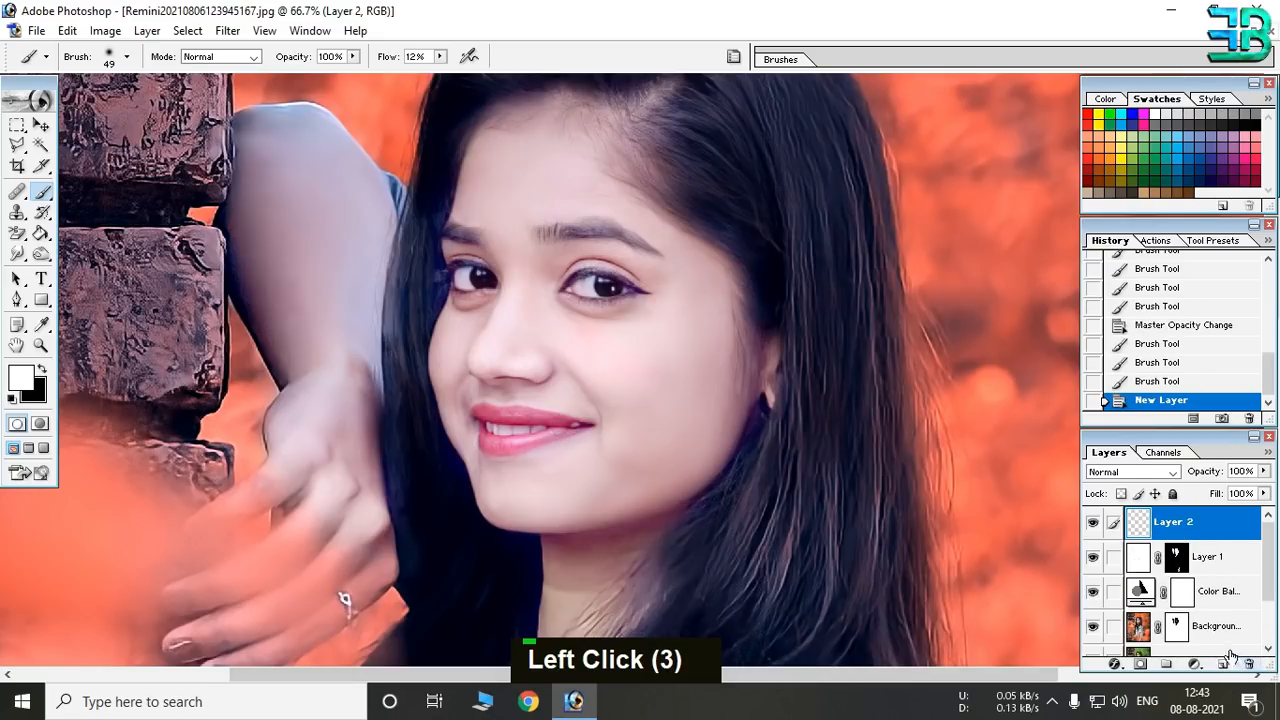
click(1133, 471)
click(1103, 210)
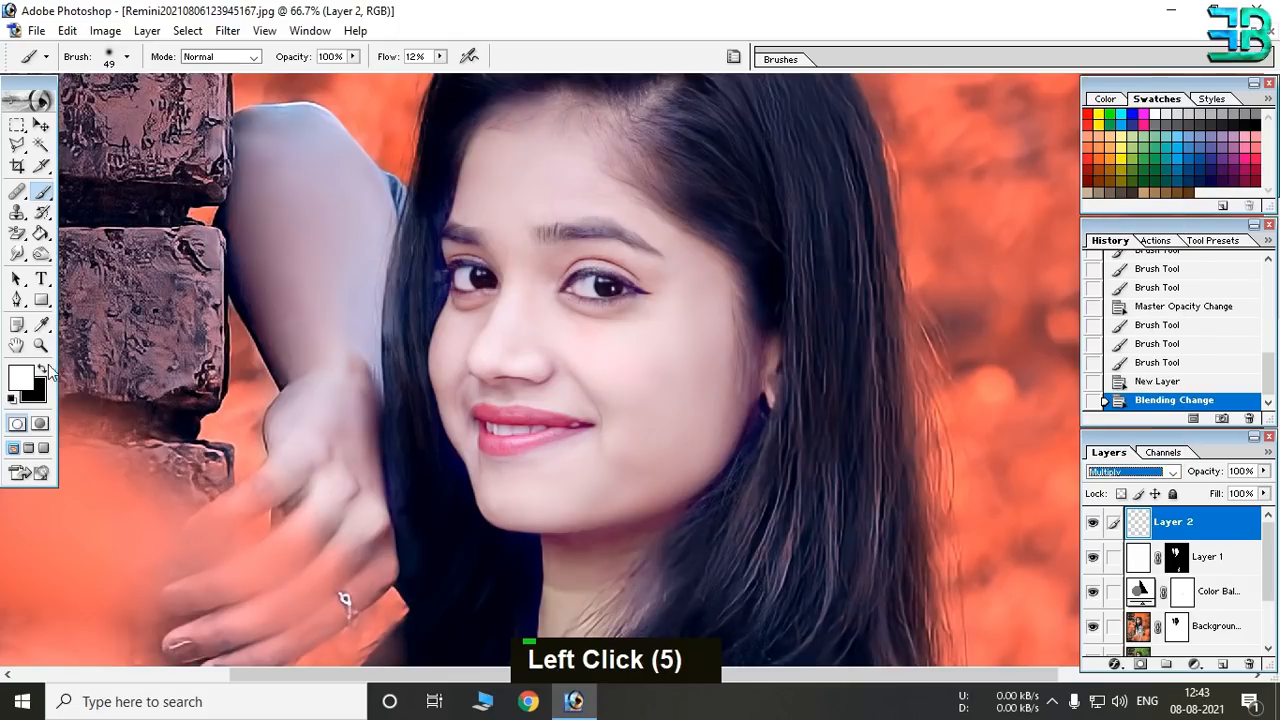
Choose a bright magenta-pink foreground colour and try a brush stroke over the lips on the Multiply layer.
click(22, 380)
click(298, 150)
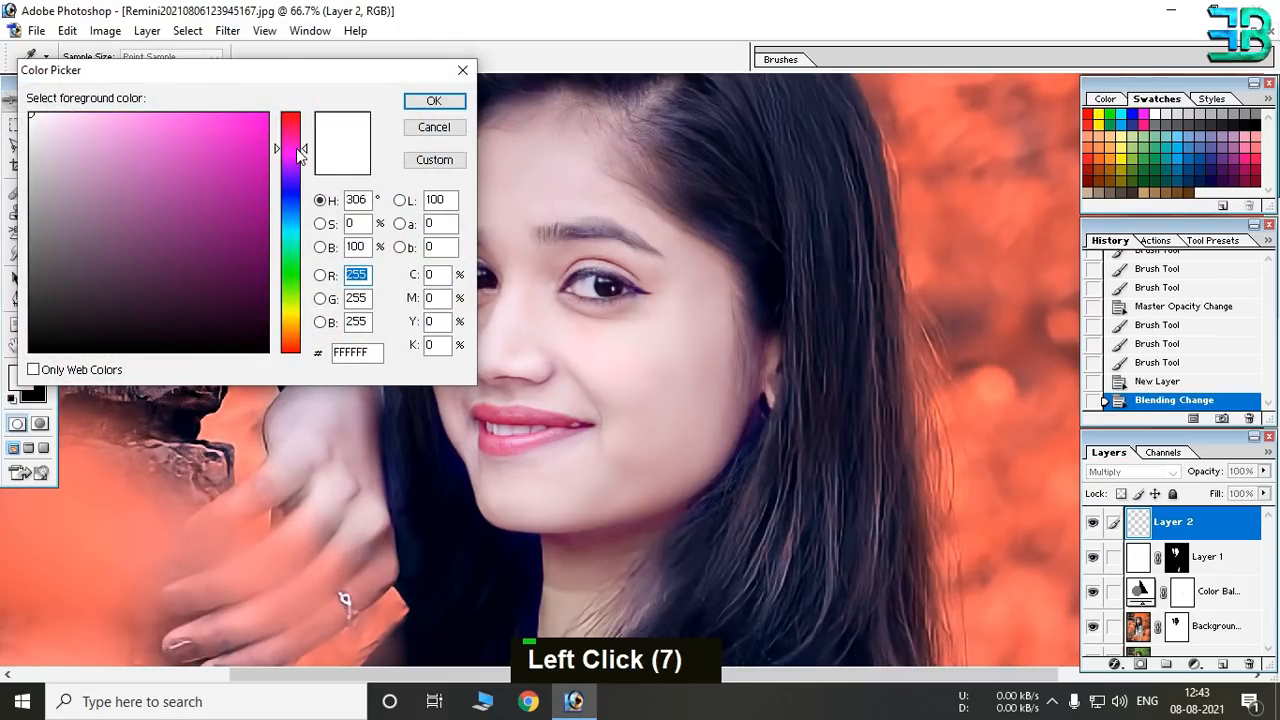
click(293, 150)
click(434, 101)
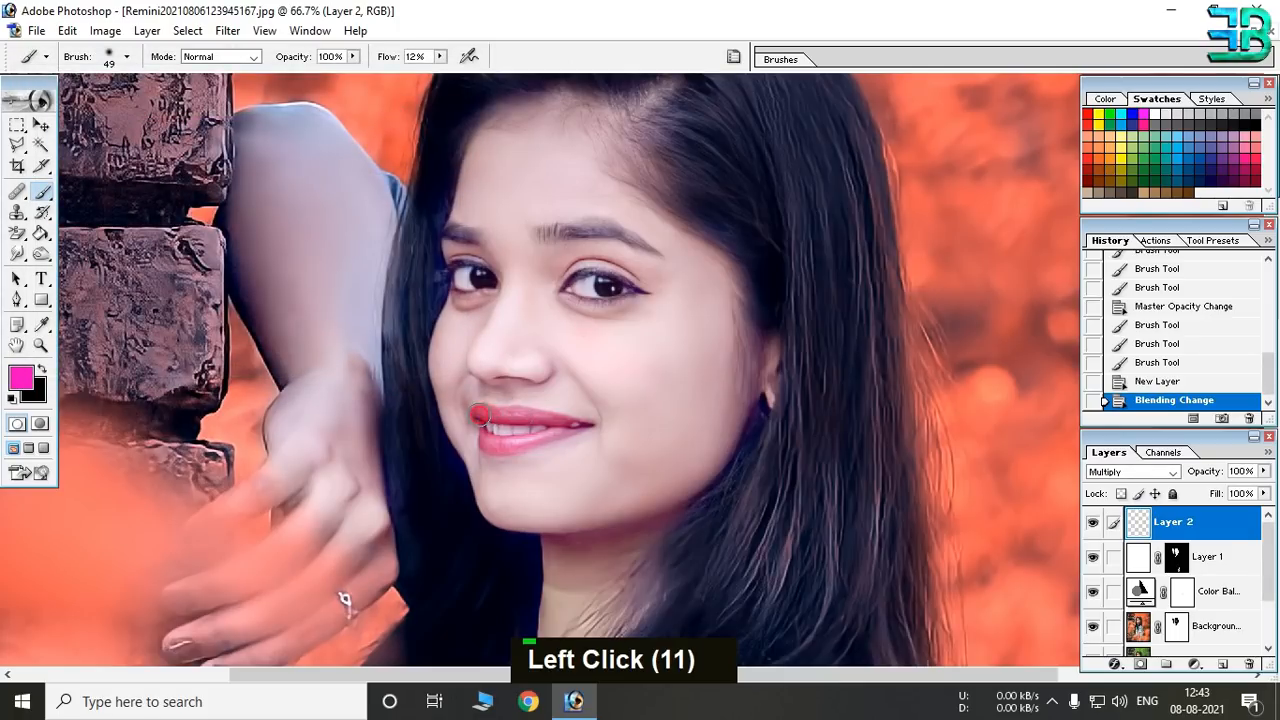
drag(555, 419, 479, 397)
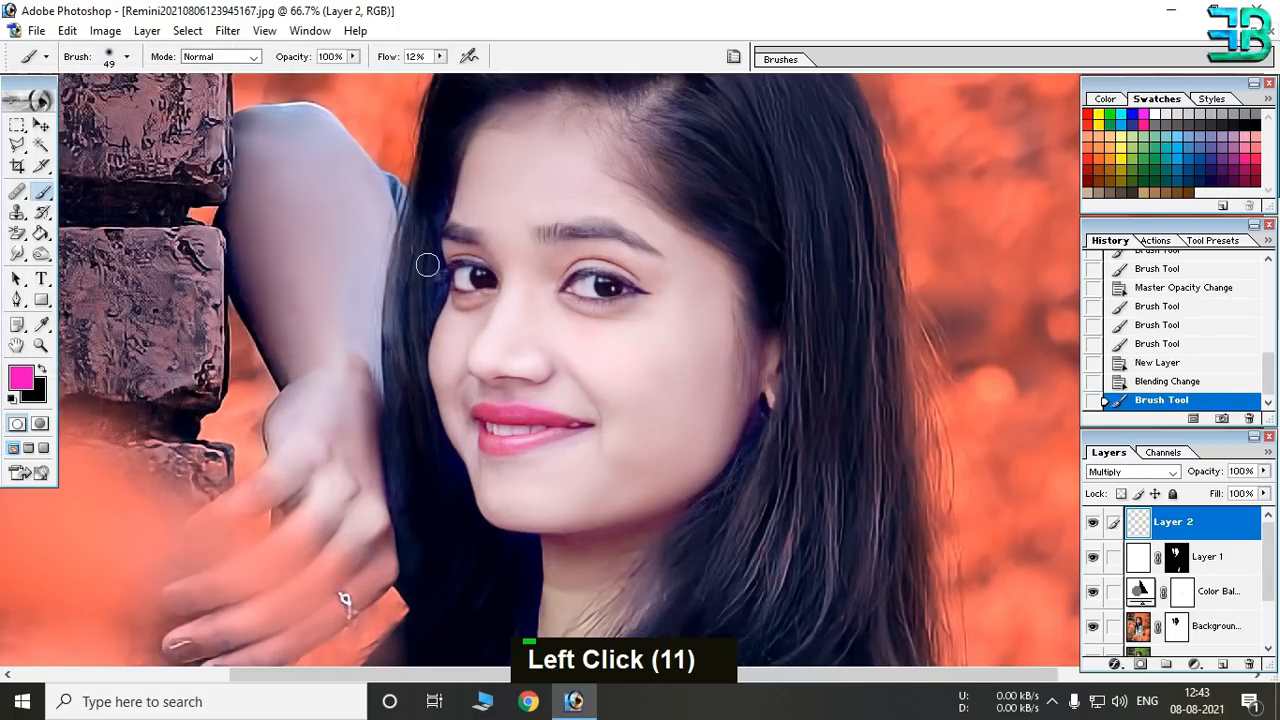
key(ctrl+z)
Set the brush to 13 px with a higher flow and paint the lower lip and the middle of the upper lip magenta.
ctrl+click(553, 390)
ctrl+click(559, 445)
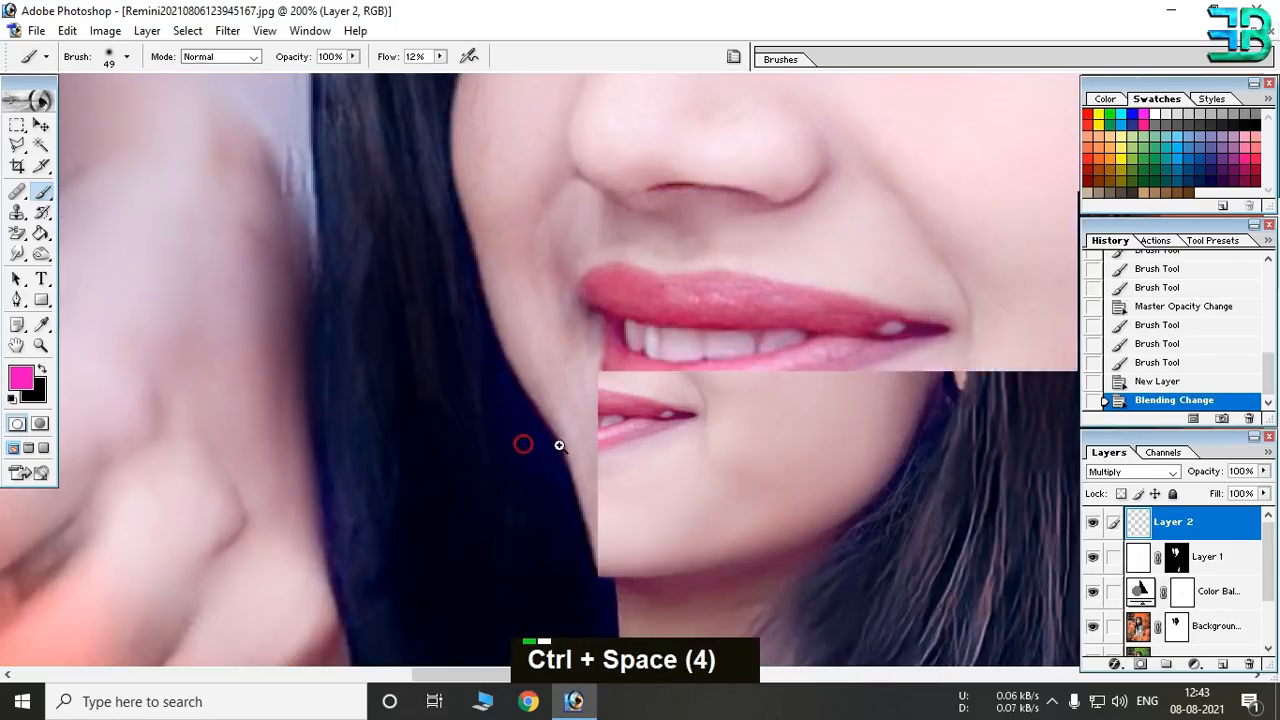
ctrl+click(559, 445)
drag(474, 454, 186, 534)
right_click(395, 322)
click(482, 356)
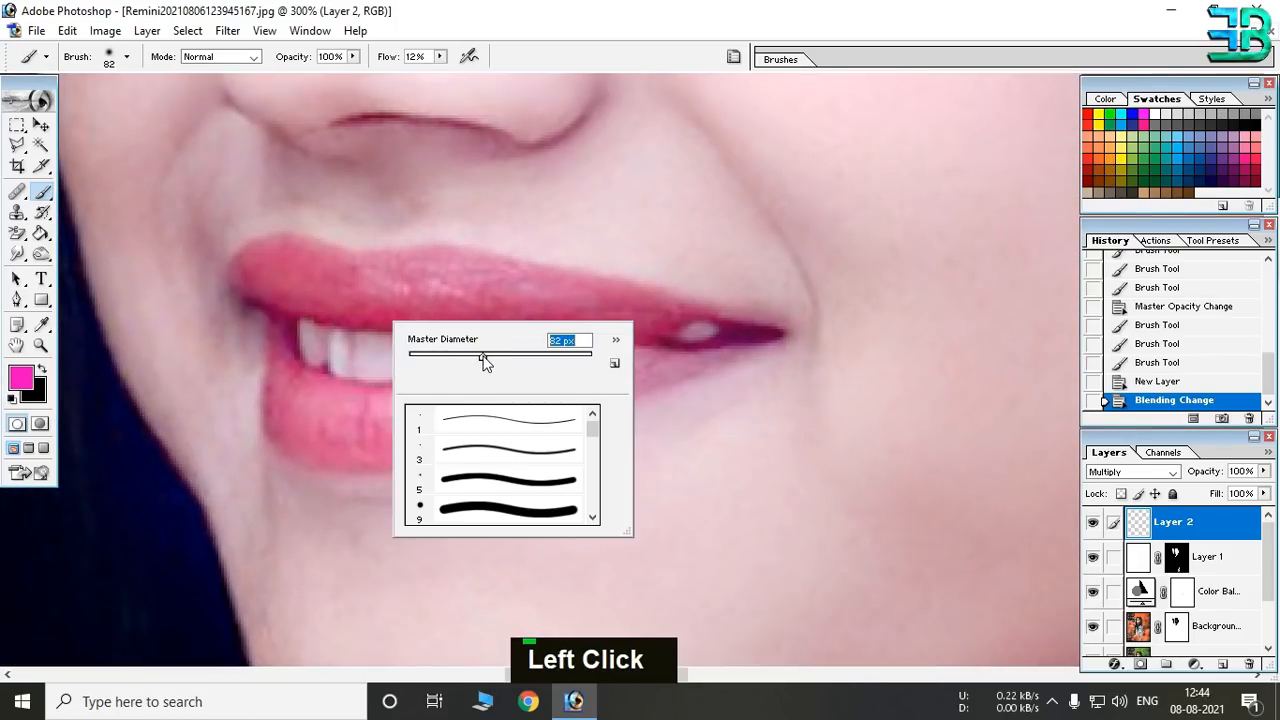
right_click(307, 320)
drag(443, 352, 331, 352)
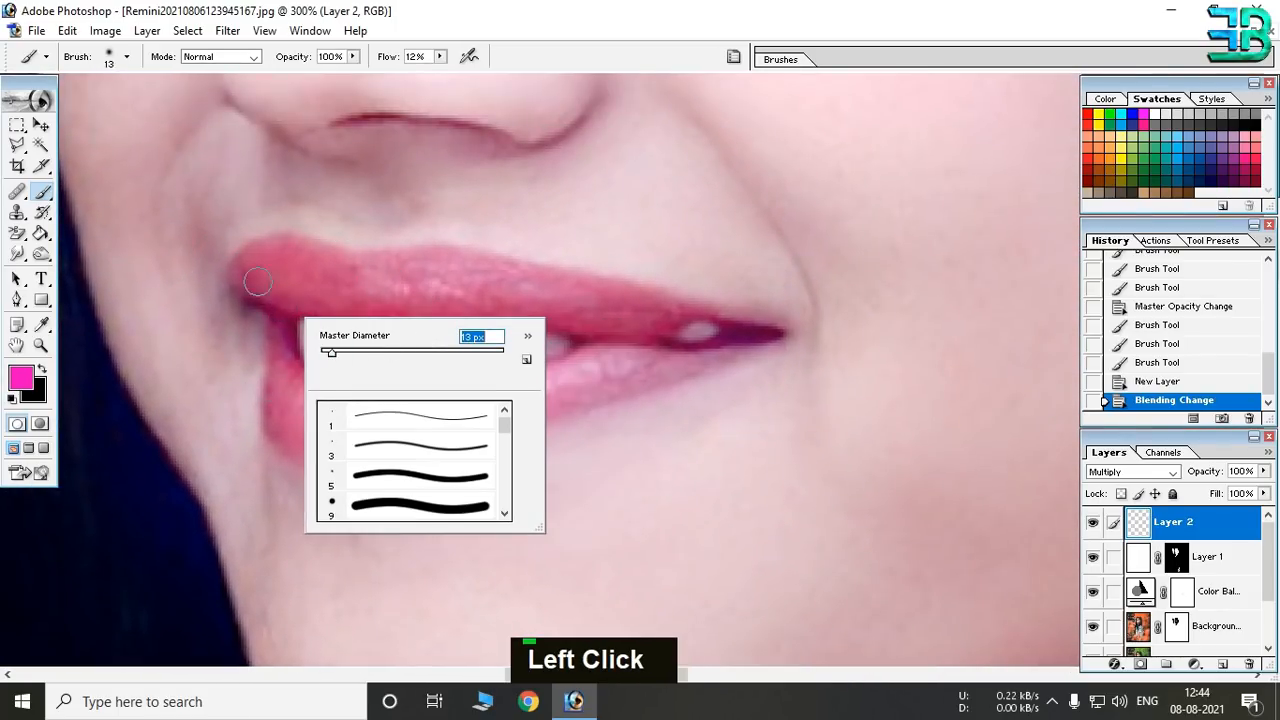
mouse_move(258, 282)
mouse_down()
mouse_move(348, 288)
mouse_move(459, 269)
mouse_move(370, 256)
mouse_move(386, 297)
mouse_move(535, 320)
mouse_up()
click(440, 57)
drag(434, 76, 532, 78)
mouse_move(445, 290)
mouse_down()
mouse_move(510, 284)
mouse_move(490, 279)
mouse_move(668, 338)
mouse_move(606, 325)
mouse_move(734, 336)
mouse_move(563, 390)
mouse_move(602, 376)
mouse_move(588, 360)
mouse_move(545, 397)
mouse_move(426, 418)
mouse_move(440, 395)
mouse_move(360, 411)
mouse_move(294, 400)
mouse_move(256, 368)
mouse_move(272, 361)
mouse_move(290, 396)
mouse_move(277, 342)
mouse_move(281, 428)
mouse_move(339, 448)
mouse_move(406, 447)
mouse_move(314, 450)
mouse_move(467, 442)
mouse_move(758, 336)
mouse_move(667, 343)
mouse_move(573, 397)
mouse_move(560, 390)
mouse_move(578, 364)
mouse_move(449, 404)
mouse_move(492, 402)
mouse_move(353, 403)
mouse_move(358, 390)
mouse_move(305, 384)
mouse_move(318, 403)
mouse_move(303, 424)
mouse_move(377, 426)
mouse_up()
key(ctrl)
key(ctrl)
key(ctrl)
key(x)
key(ctrl+z)
key(ctrl+z)
click(44, 369)
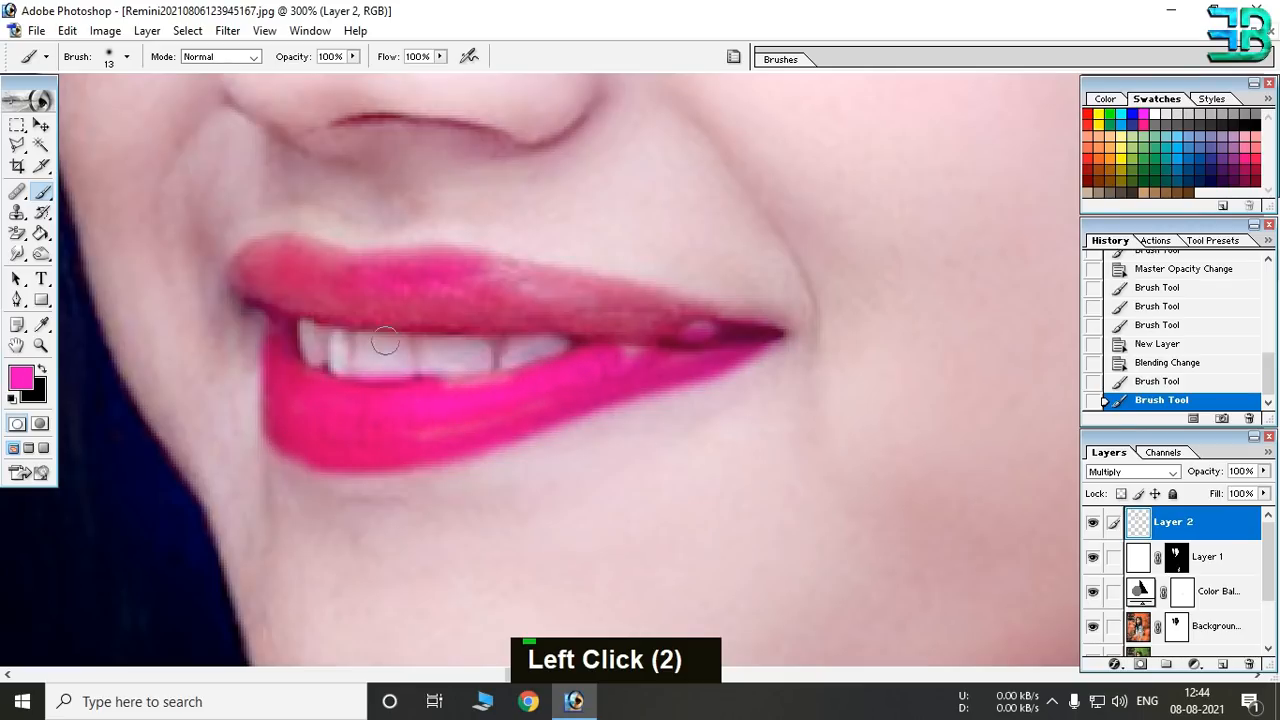
Paint the rest of the upper lip magenta on the Multiply layer.
mouse_move(387, 287)
mouse_down()
mouse_move(592, 292)
mouse_move(520, 285)
mouse_move(678, 313)
mouse_move(295, 297)
mouse_move(260, 277)
mouse_move(314, 265)
mouse_move(250, 275)
mouse_up()
alt+double_click(262, 296)
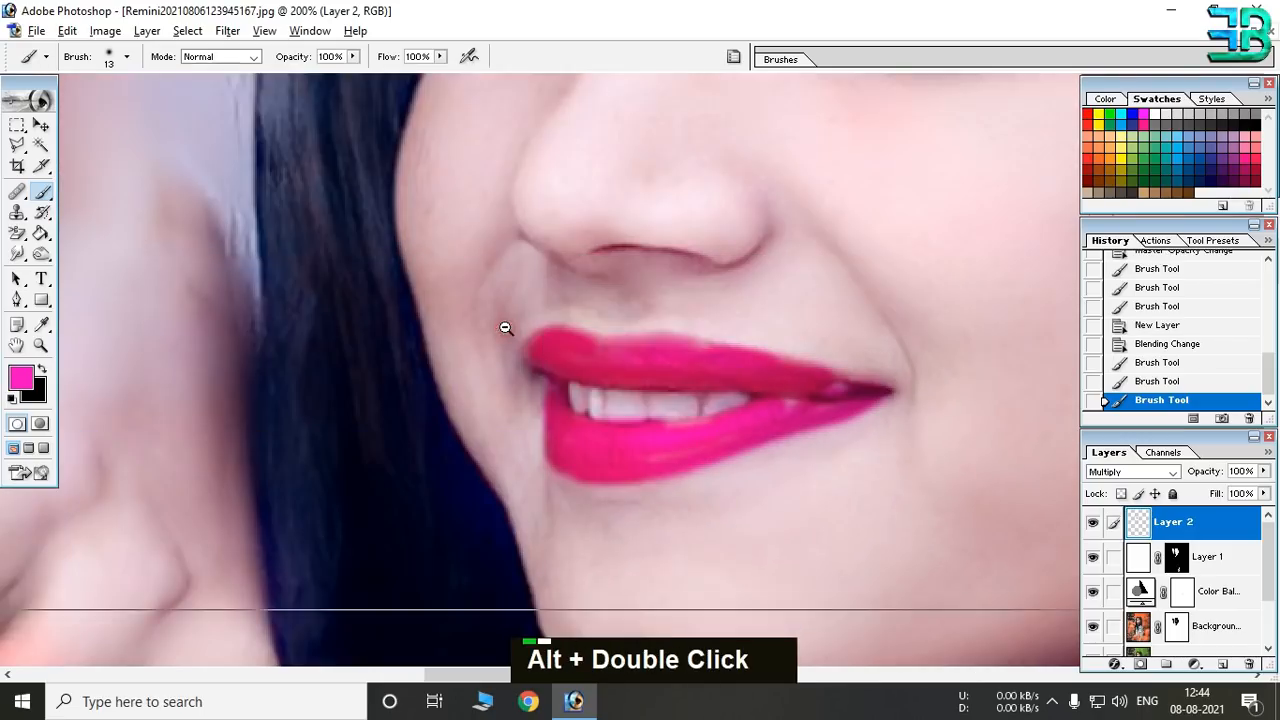
Lower the opacity of the Multiply lip colour layer to 74%.
alt+click(505, 328)
alt+click(677, 354)
alt+click(674, 366)
alt+click(593, 331)
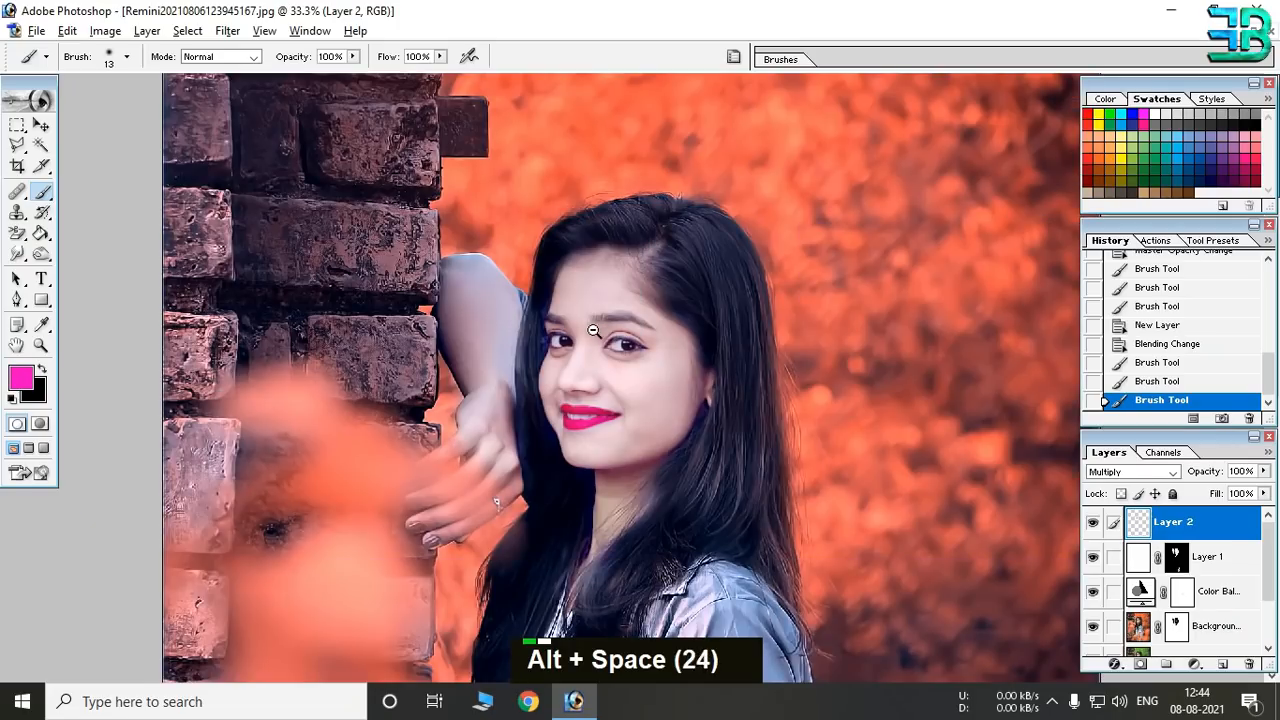
click(1264, 472)
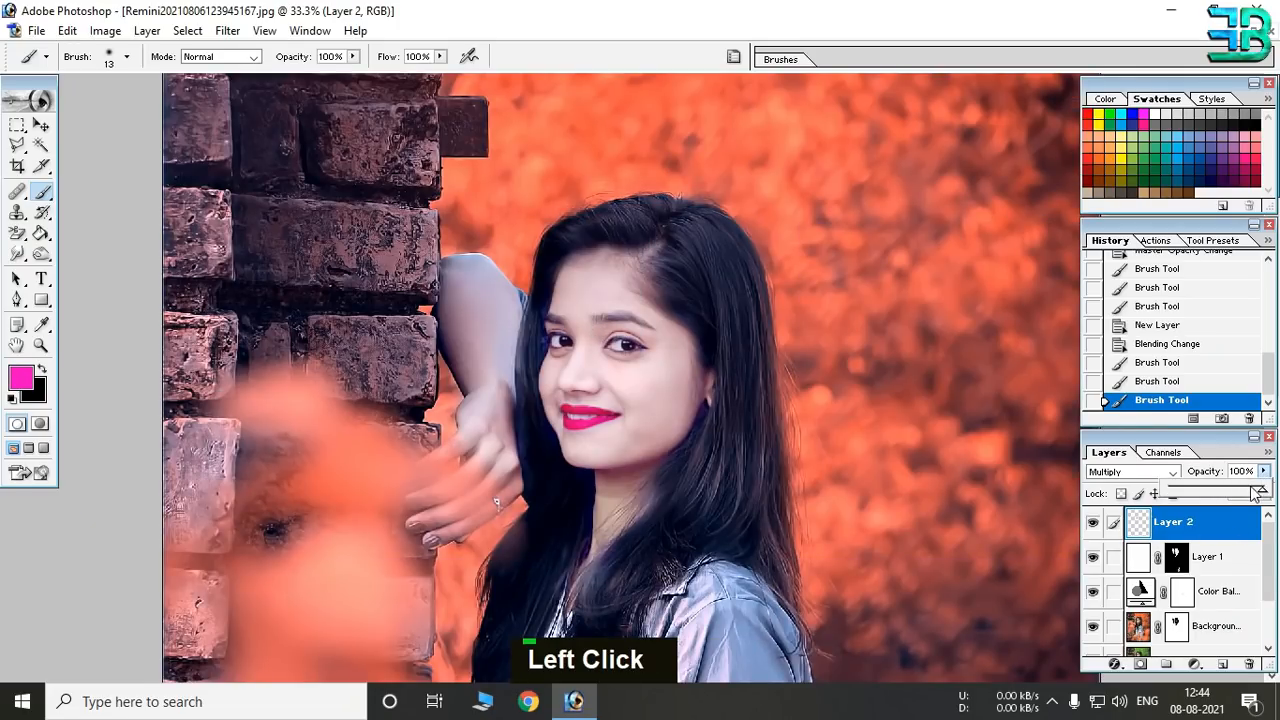
click(1252, 492)
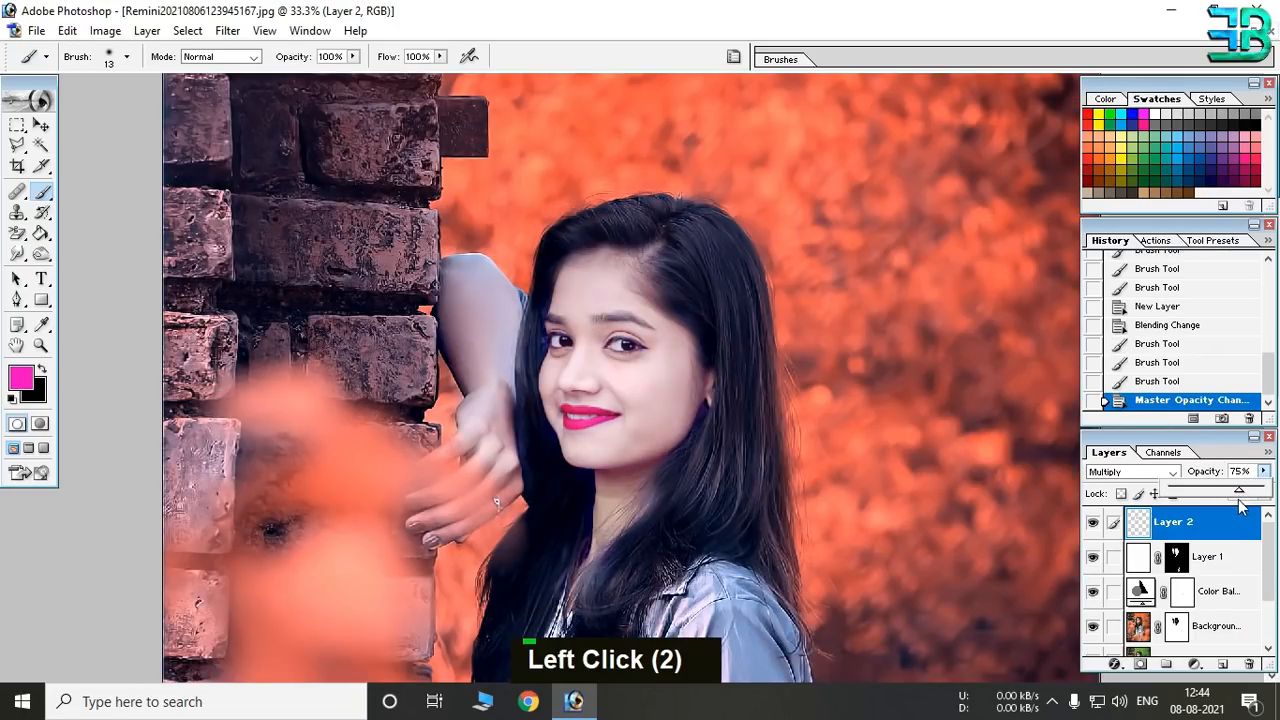
click(845, 34)
Switch to the Move tool and toggle the lip colour layer's visibility to compare the lips with and without it.
click(41, 125)
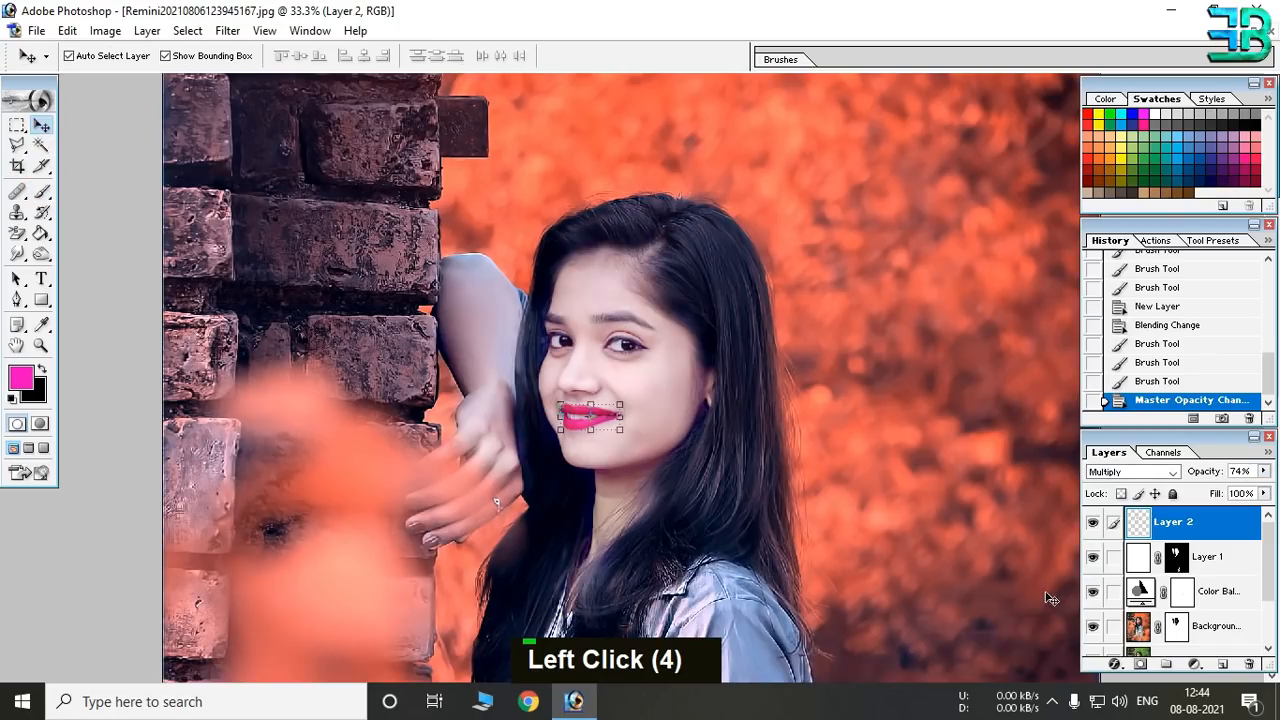
double_click(1092, 524)
double_click(1092, 524)
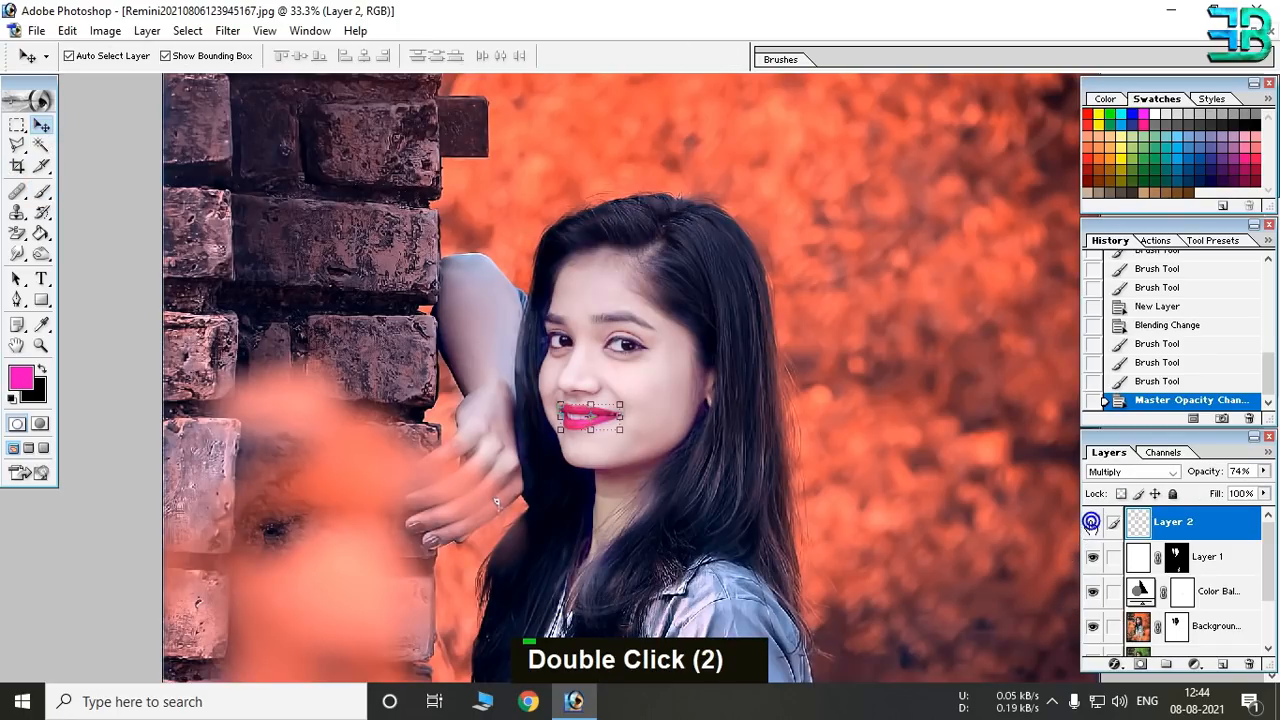
double_click(1092, 524)
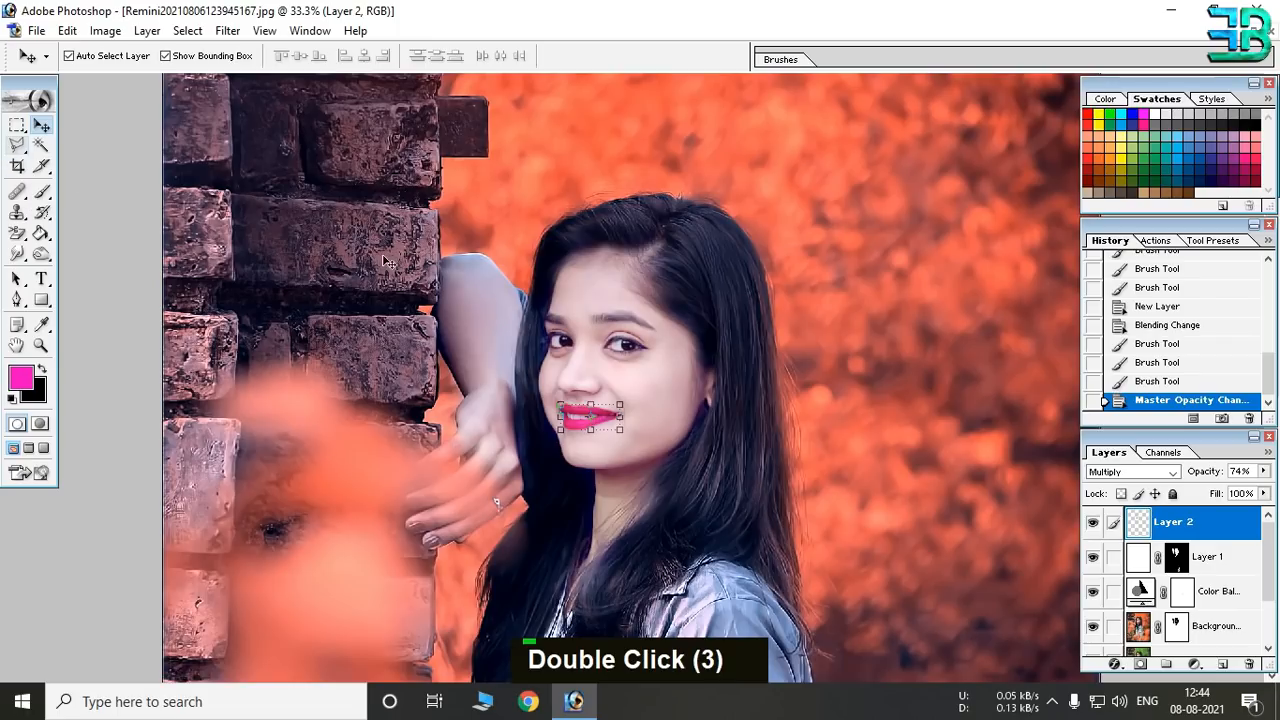
Create a new layer set, move every layer above the Background into it and collapse the set.
alt+click(814, 400)
click(1020, 287)
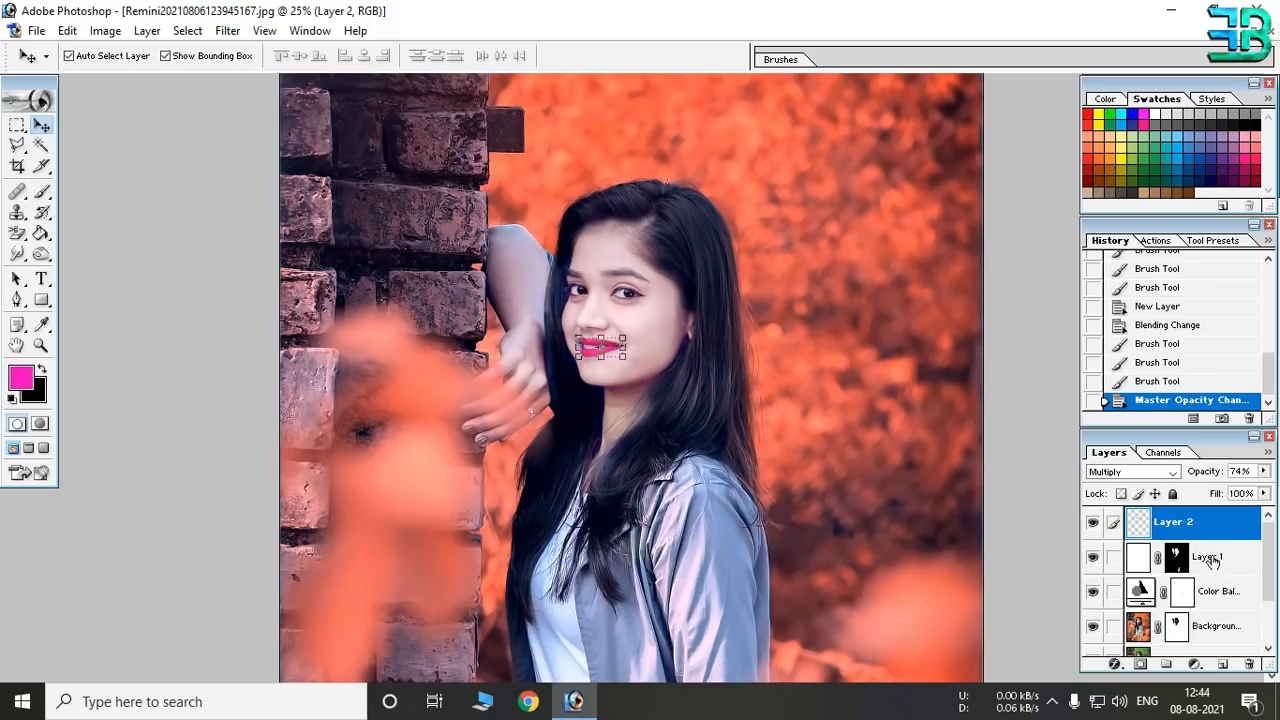
click(1166, 664)
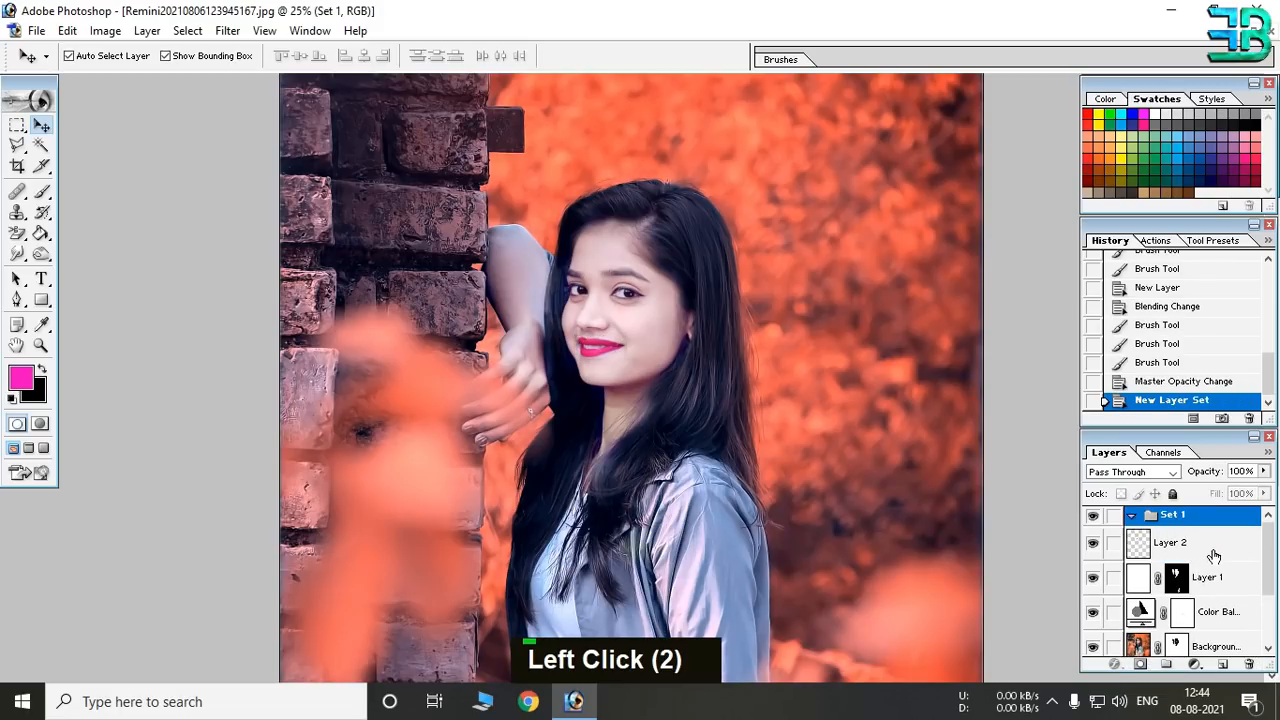
drag(1185, 546, 1120, 518)
click(1131, 516)
drag(1206, 548, 1170, 518)
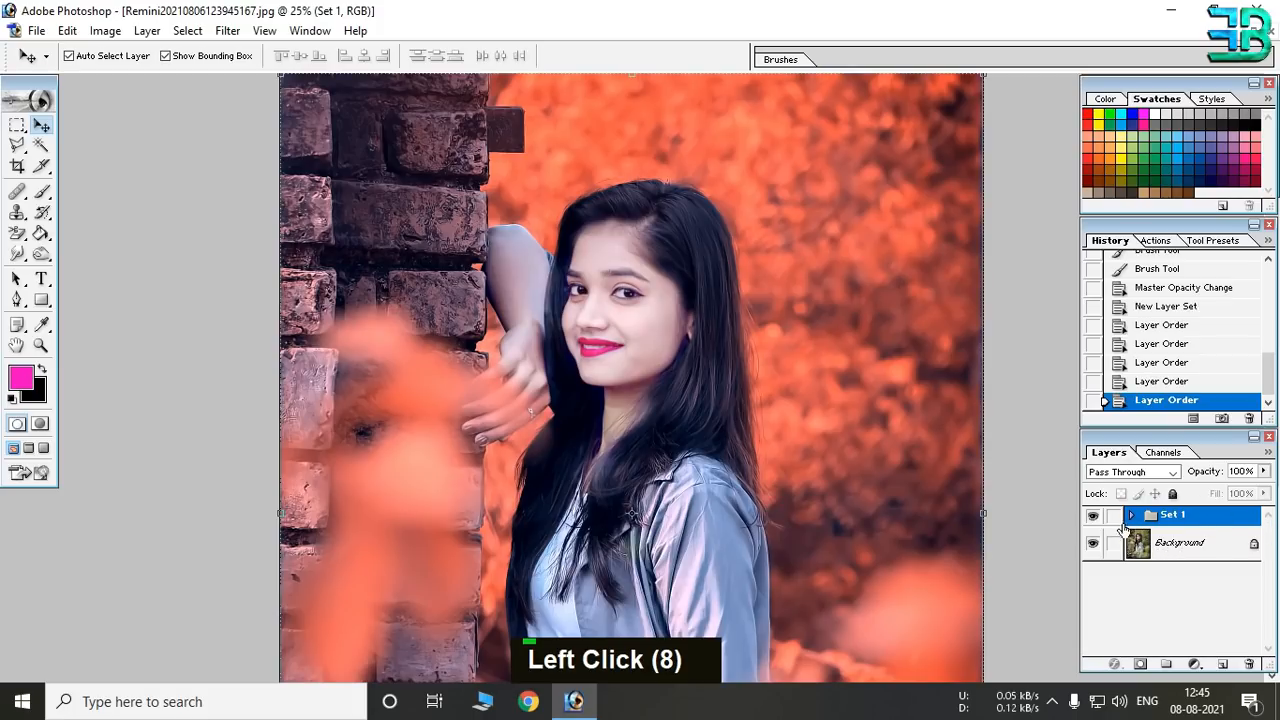
Add a Color Balance adjustment layer above the layer set with the highlights shifted +10 toward blue.
click(1193, 664)
click(1166, 469)
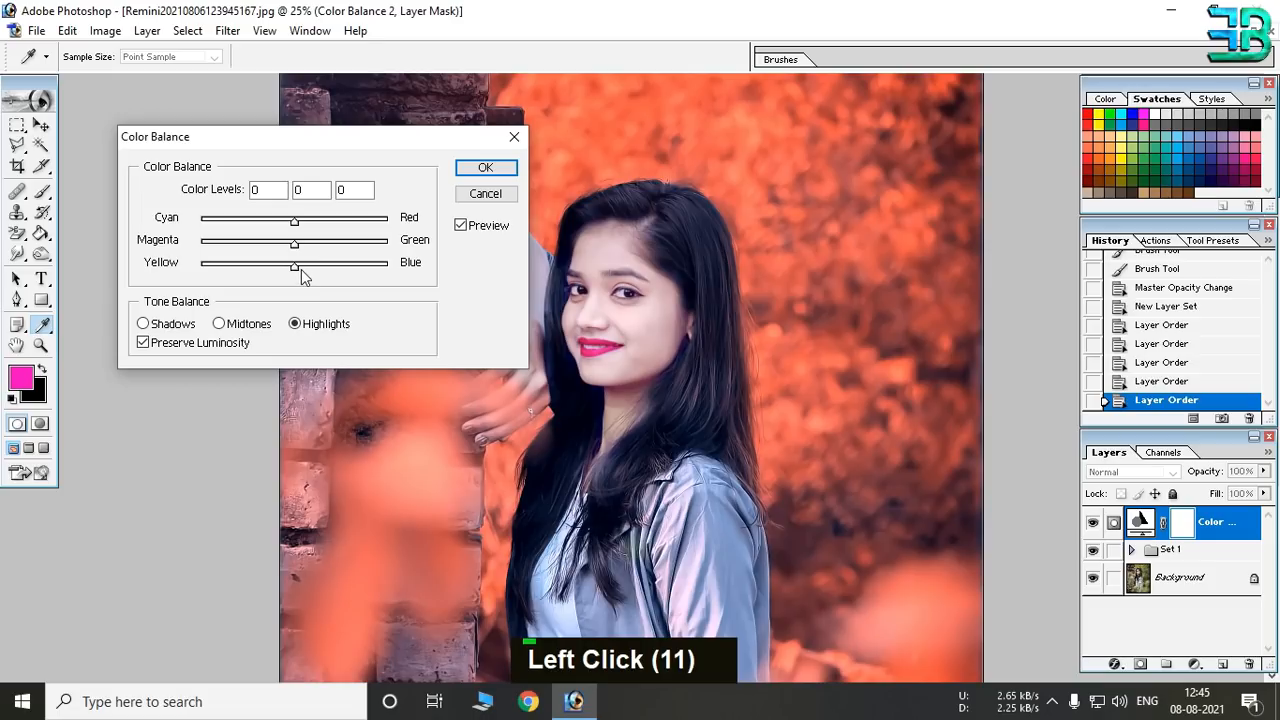
drag(312, 267, 303, 267)
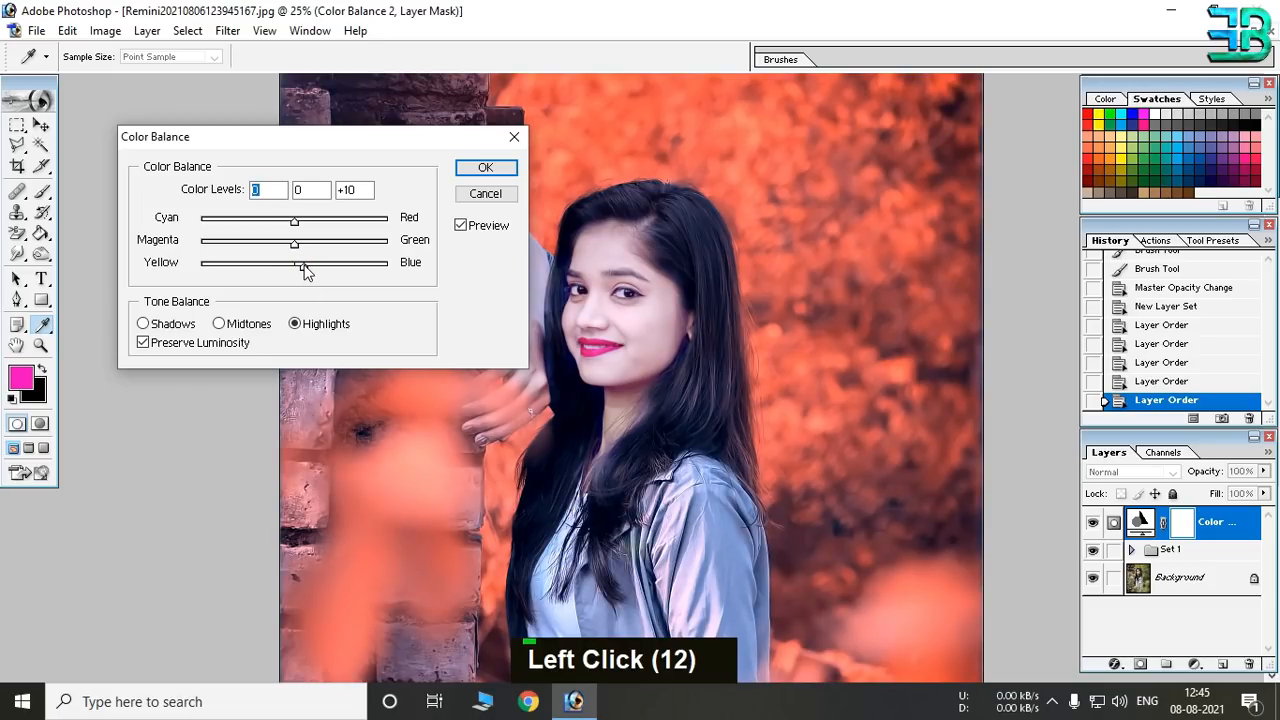
click(485, 167)
key(alt+space)
key(alt+space)
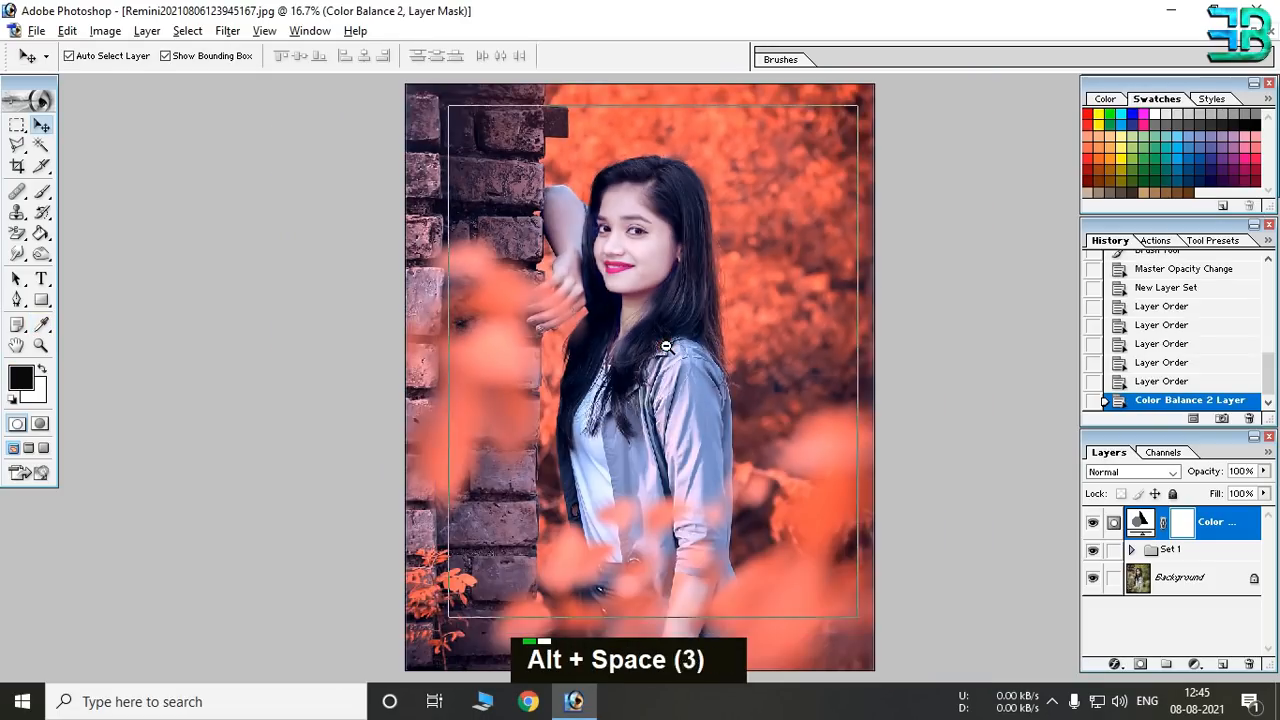
ctrl+click(678, 402)
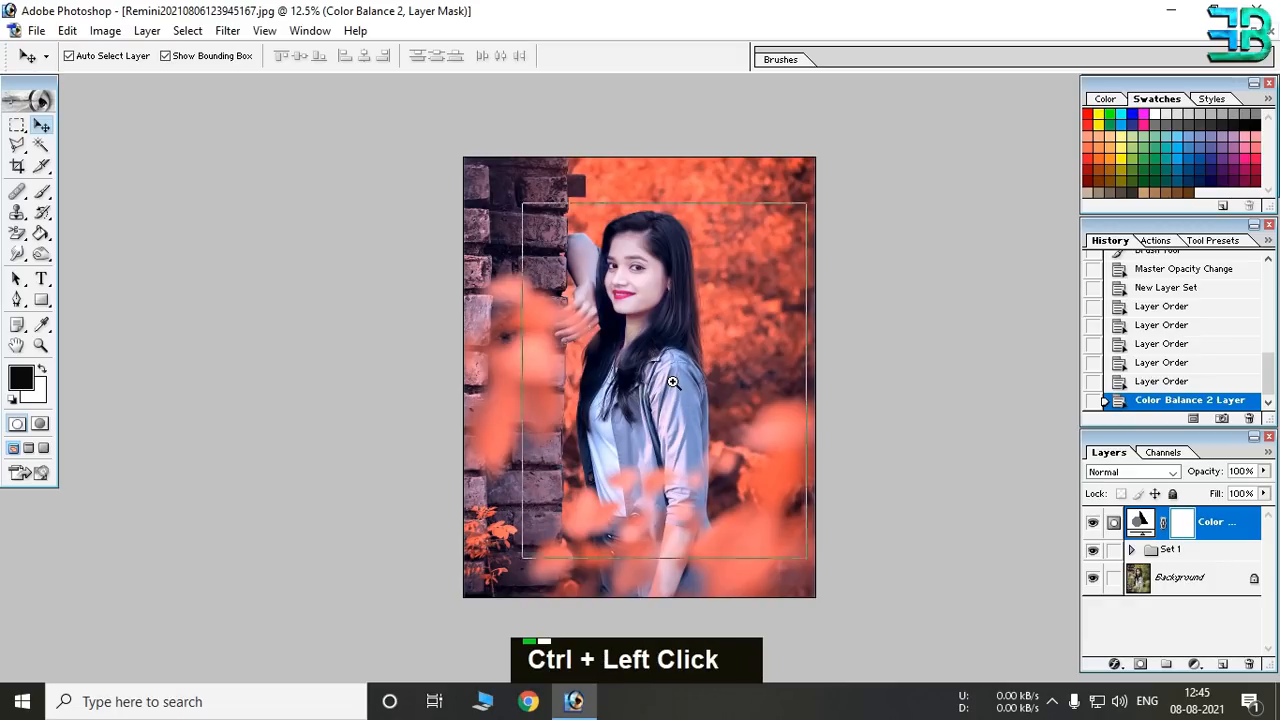
click(777, 395)
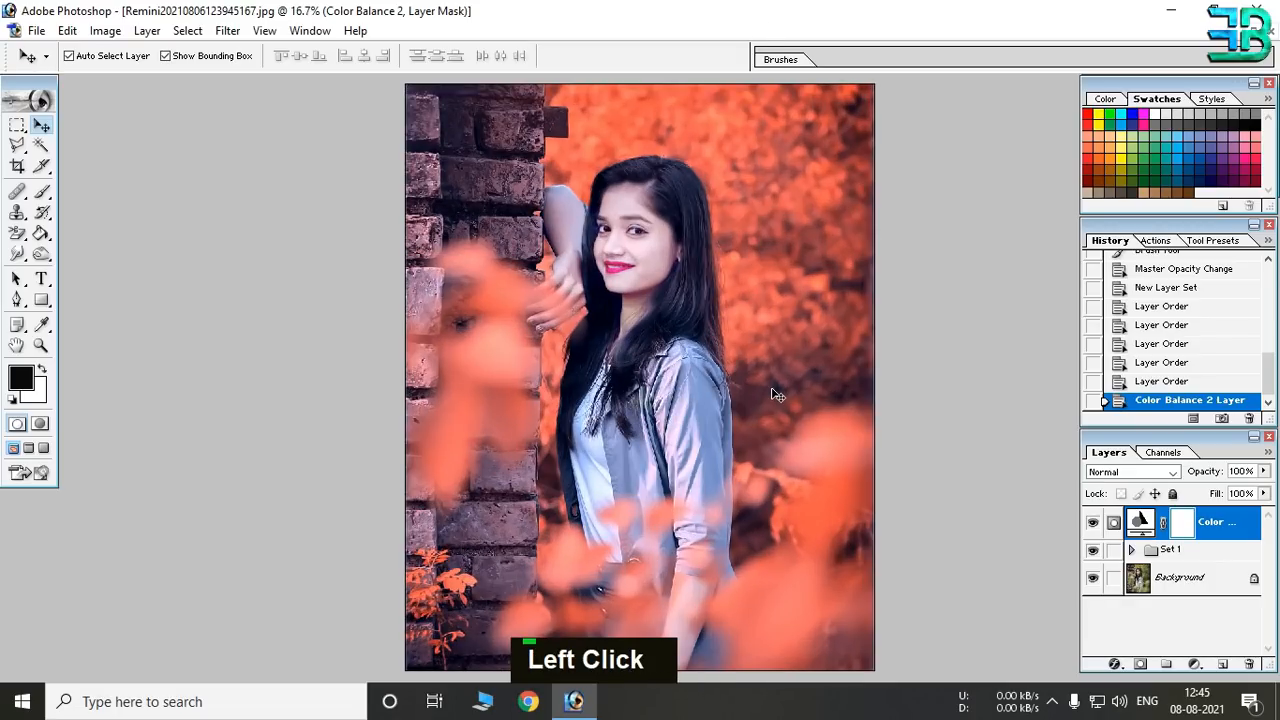